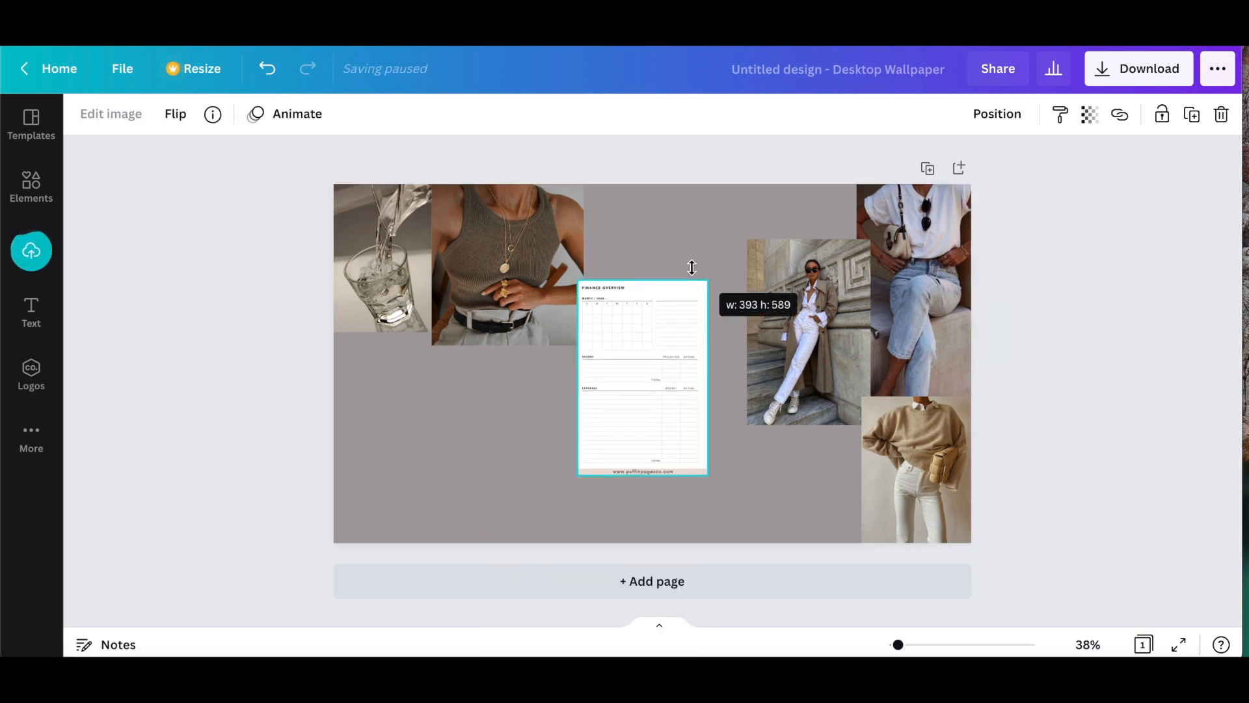
Move the Finance Overview planner image to the wallpaper's lower-left corner and scale it down.
left_click_drag(657, 373, 418, 444)
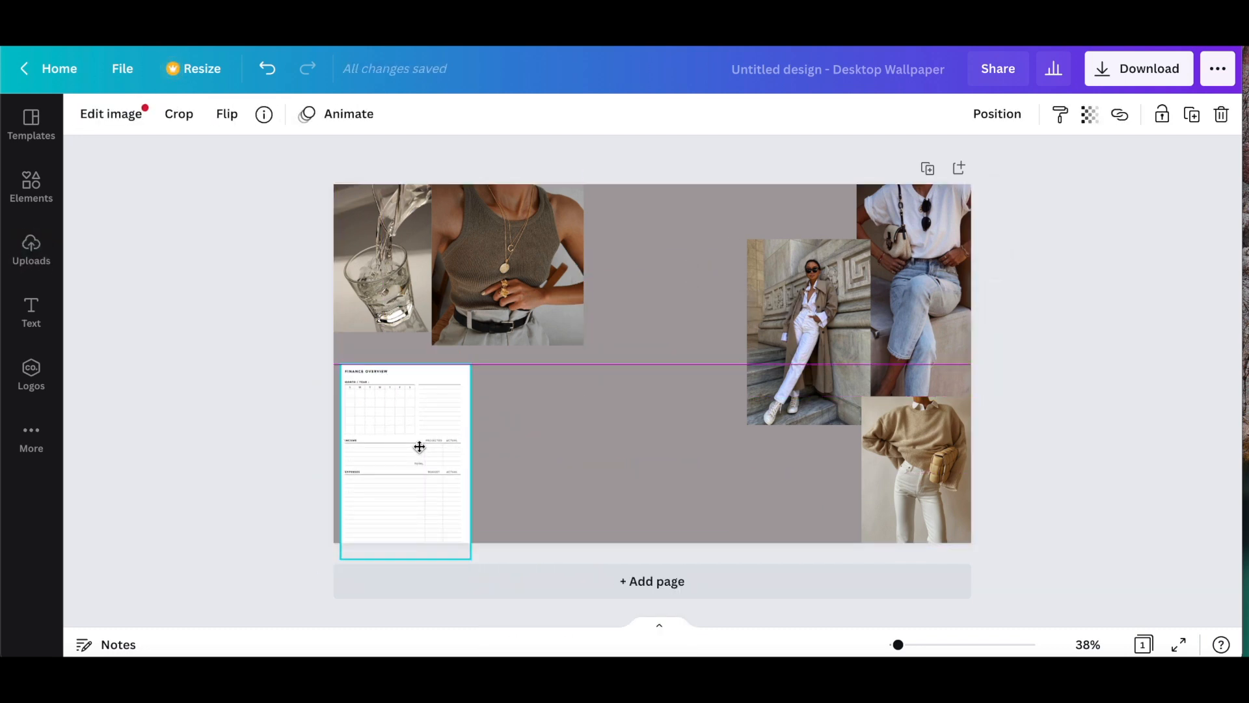
left_click_drag(461, 368, 439, 400)
Paste the copied paycheck planner image, shrink it and place it just left of the woman in the trench coat.
right_click(517, 439)
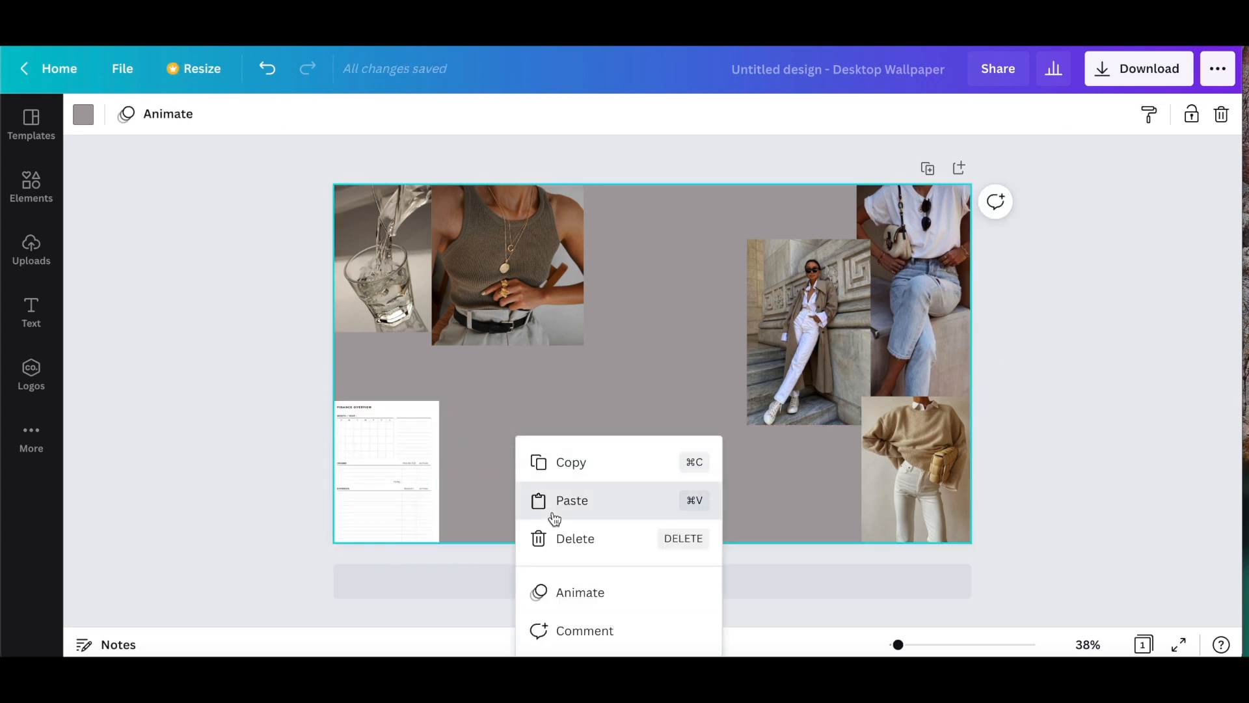
left_click(552, 518)
mouse_move(721, 268)
left_mouse_down()
mouse_move(697, 296)
mouse_move(714, 281)
left_mouse_up()
left_click_drag(703, 366, 734, 263)
left_click_drag(731, 311, 717, 355)
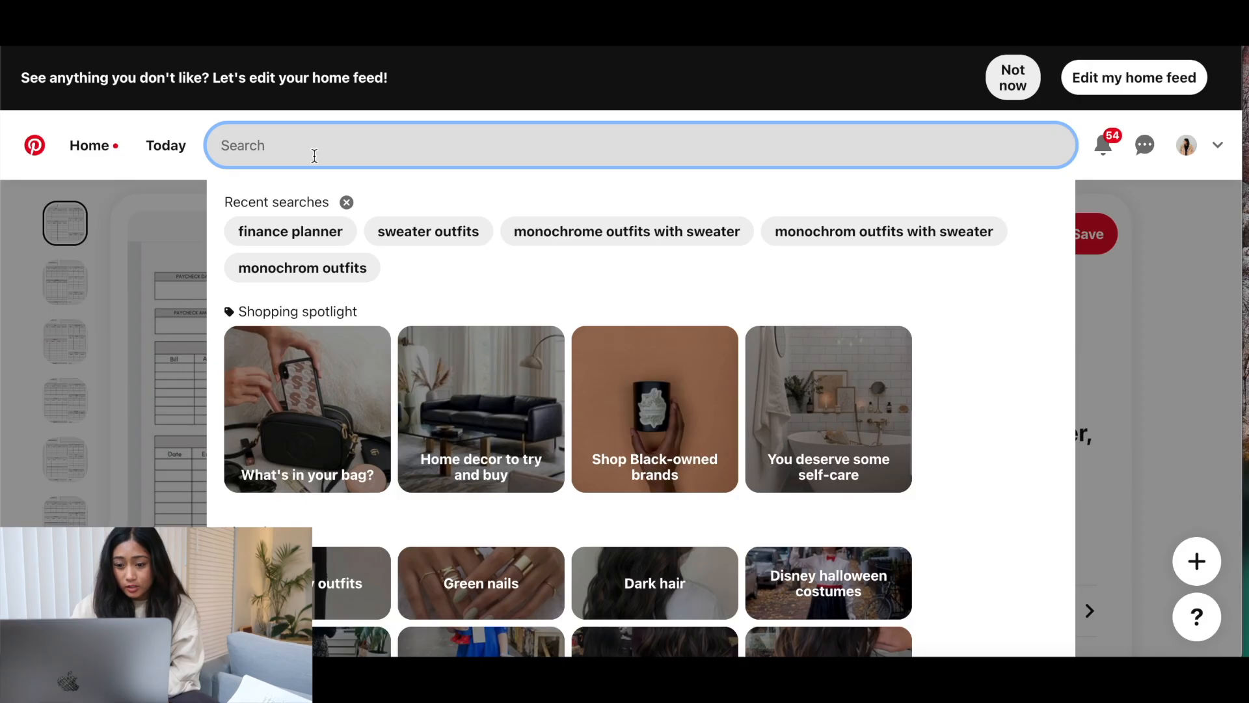
Switch to Pinterest, search for "iphone 13" and browse the resulting pins.
type("iphone 13")
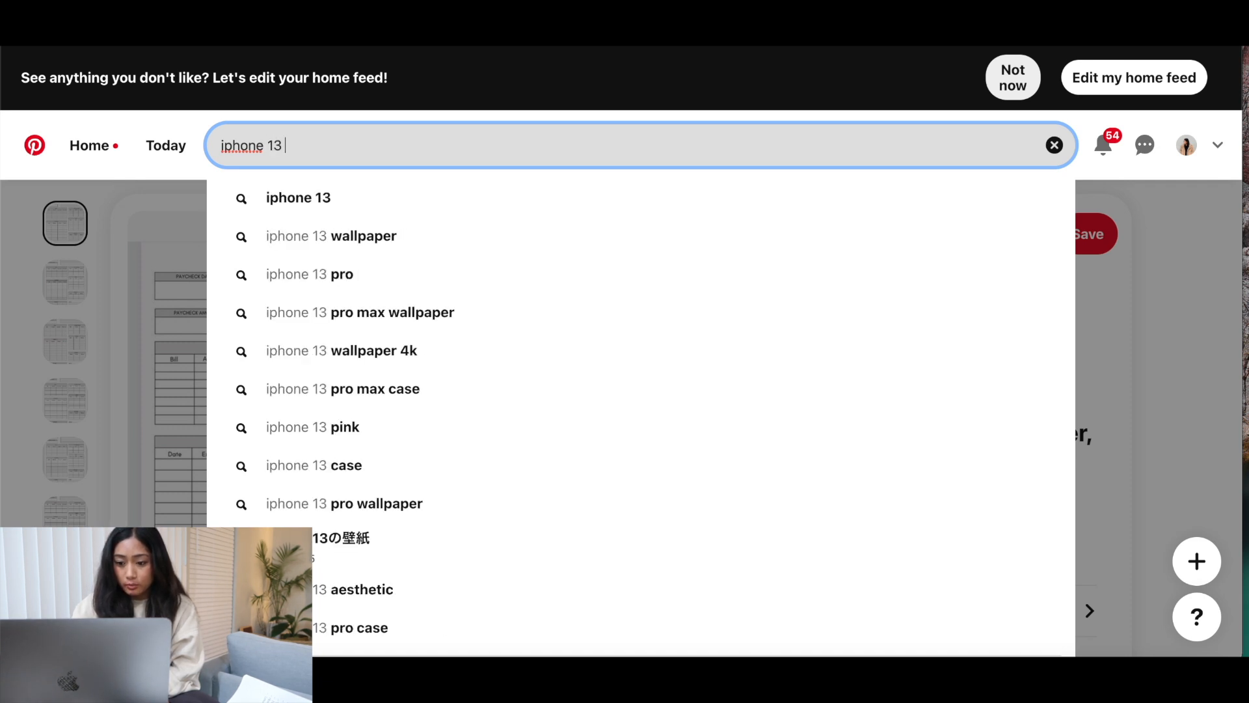
key("Return")
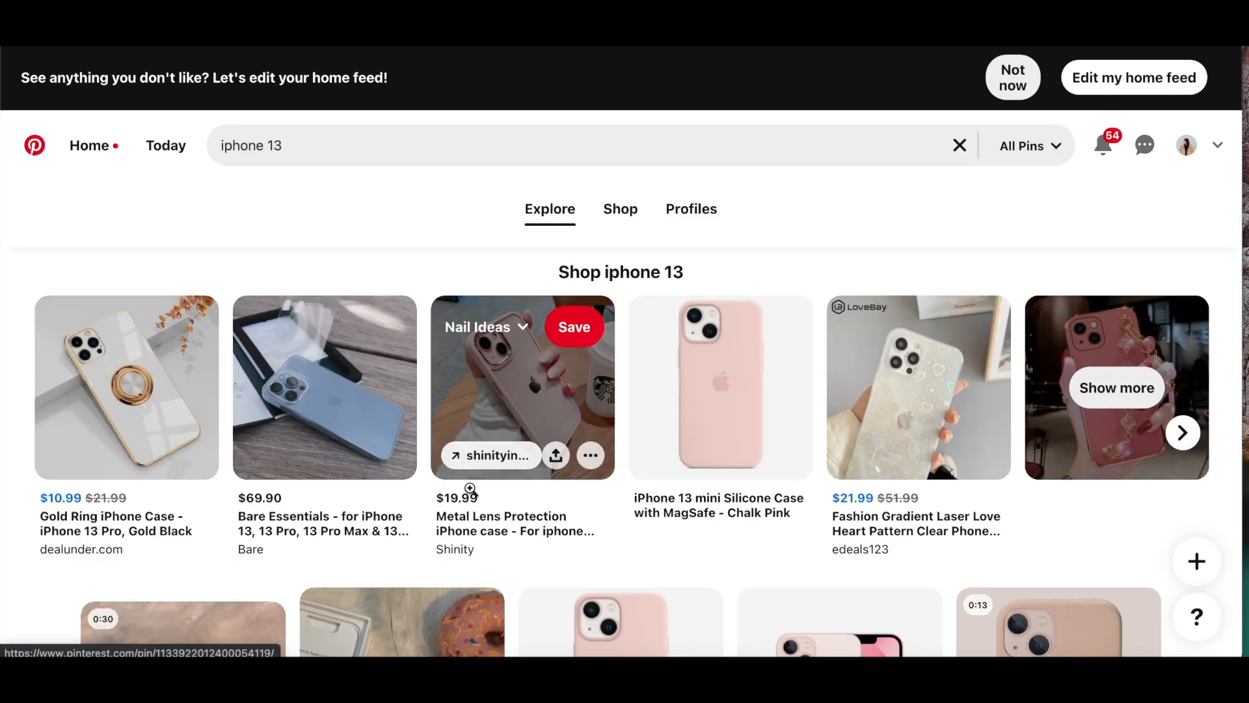
scroll(482, 483, "down", 6)
scroll(484, 485, "up", 2)
scroll(484, 486, "down", 6)
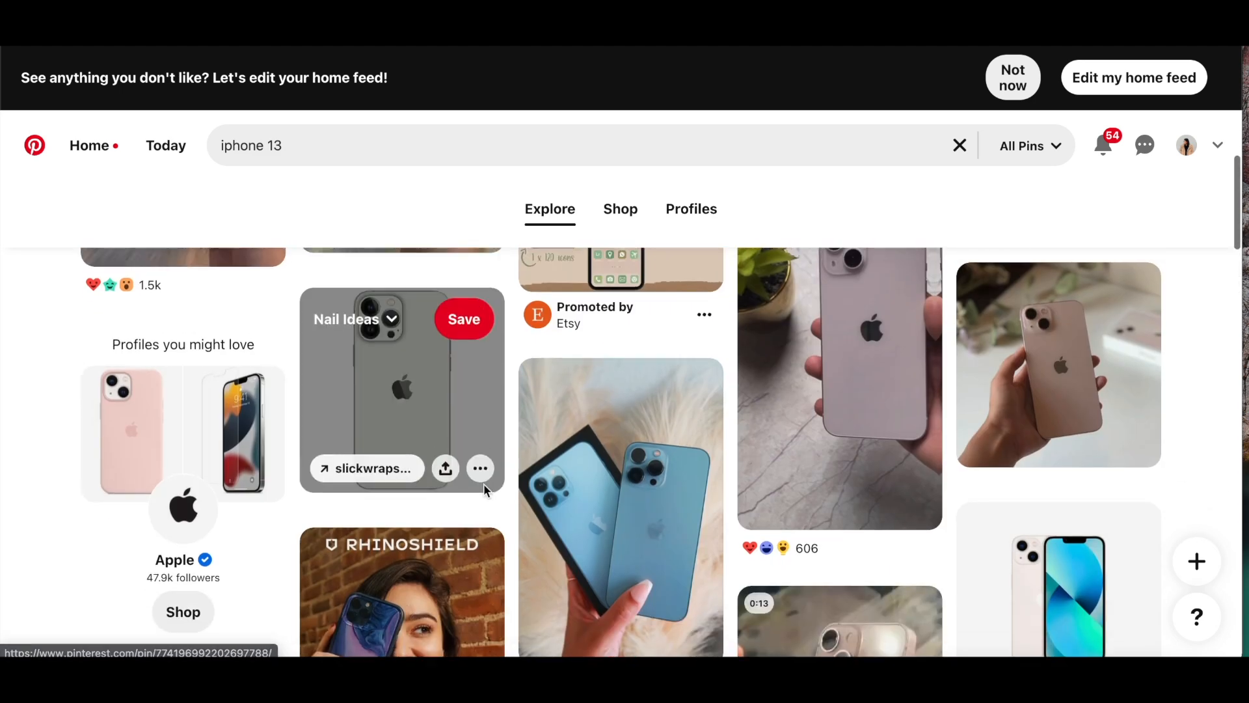
Search Pinterest for "content creation on iphone".
type("e")
type("ation on iphone")
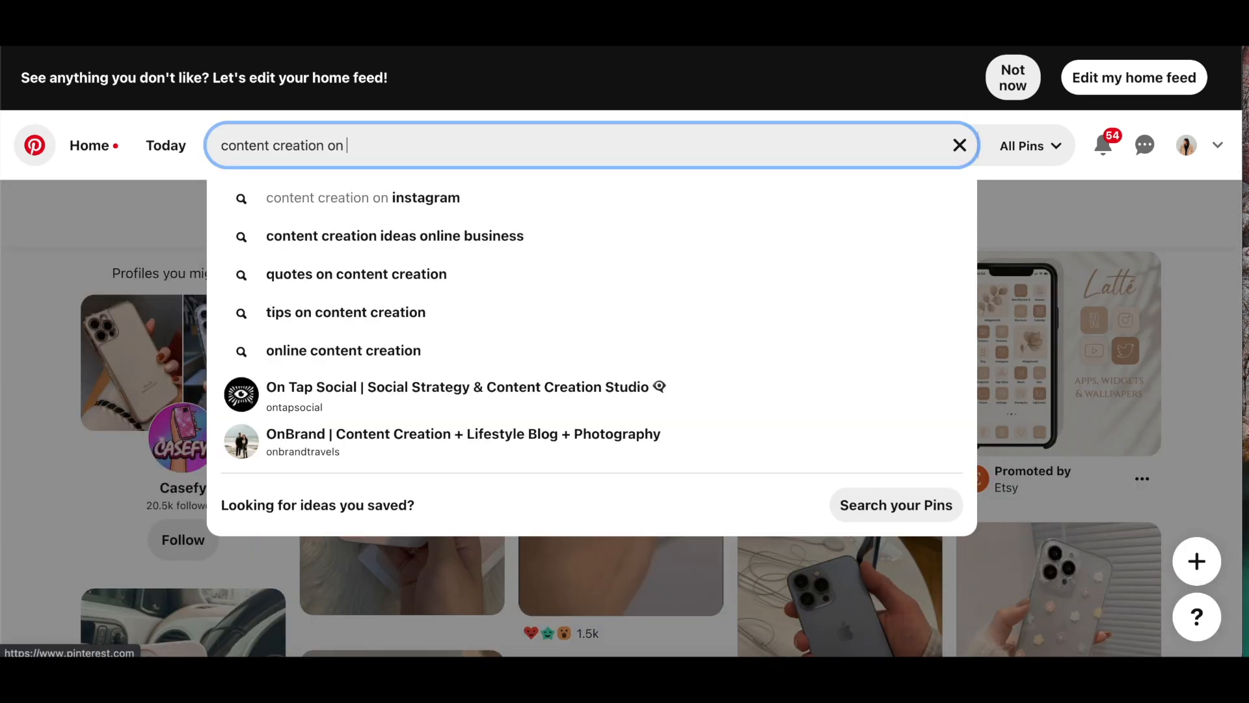
key("Return")
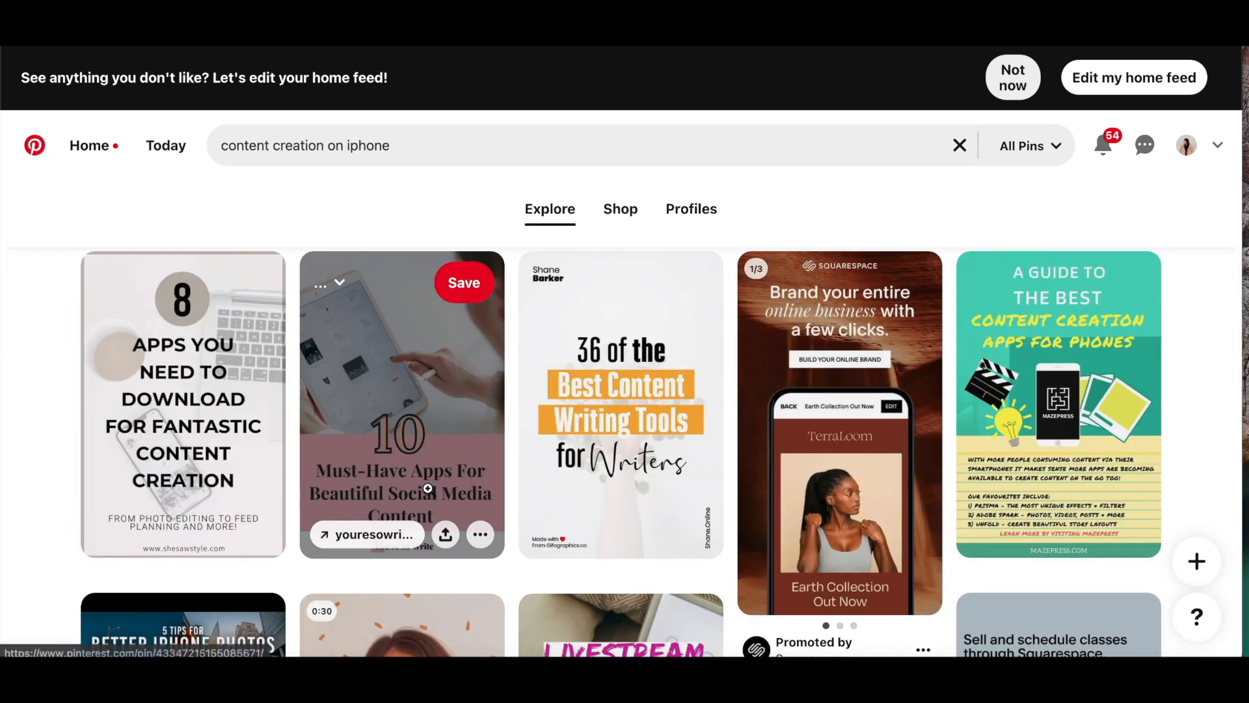
Open the pin of hands holding a phone over a laptop and copy its image.
scroll(428, 488, "down", 5)
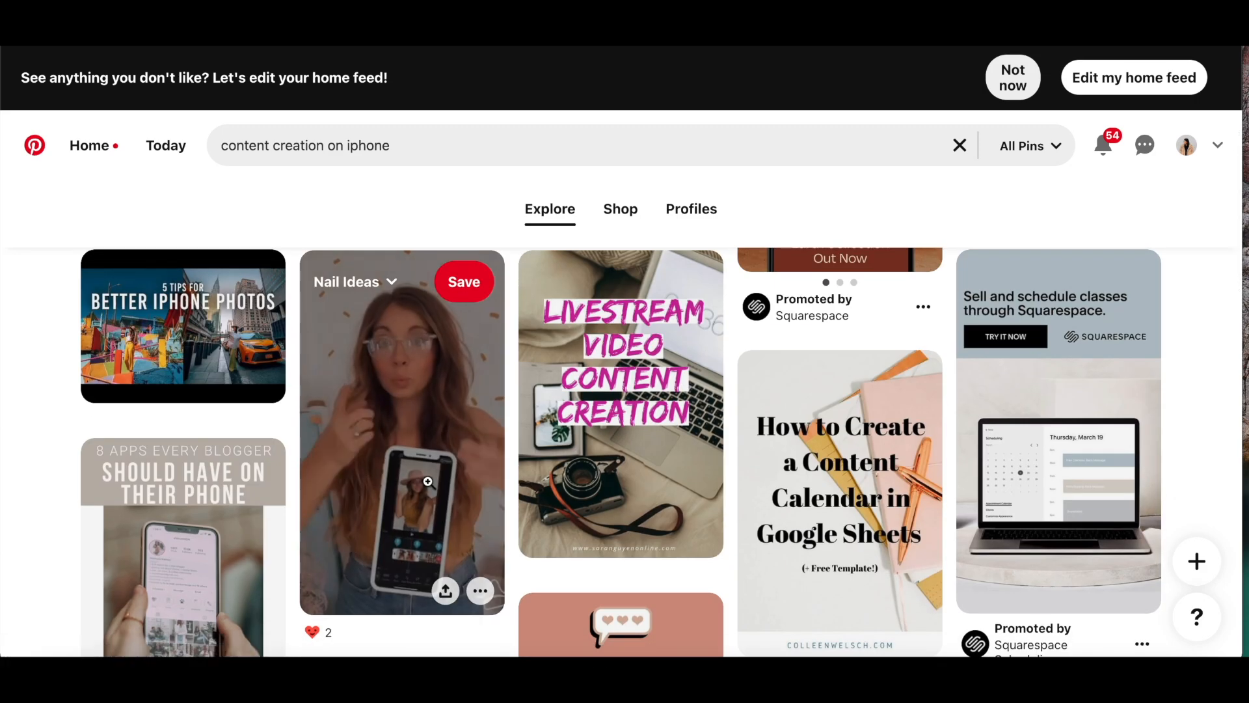
scroll(428, 482, "down", 5)
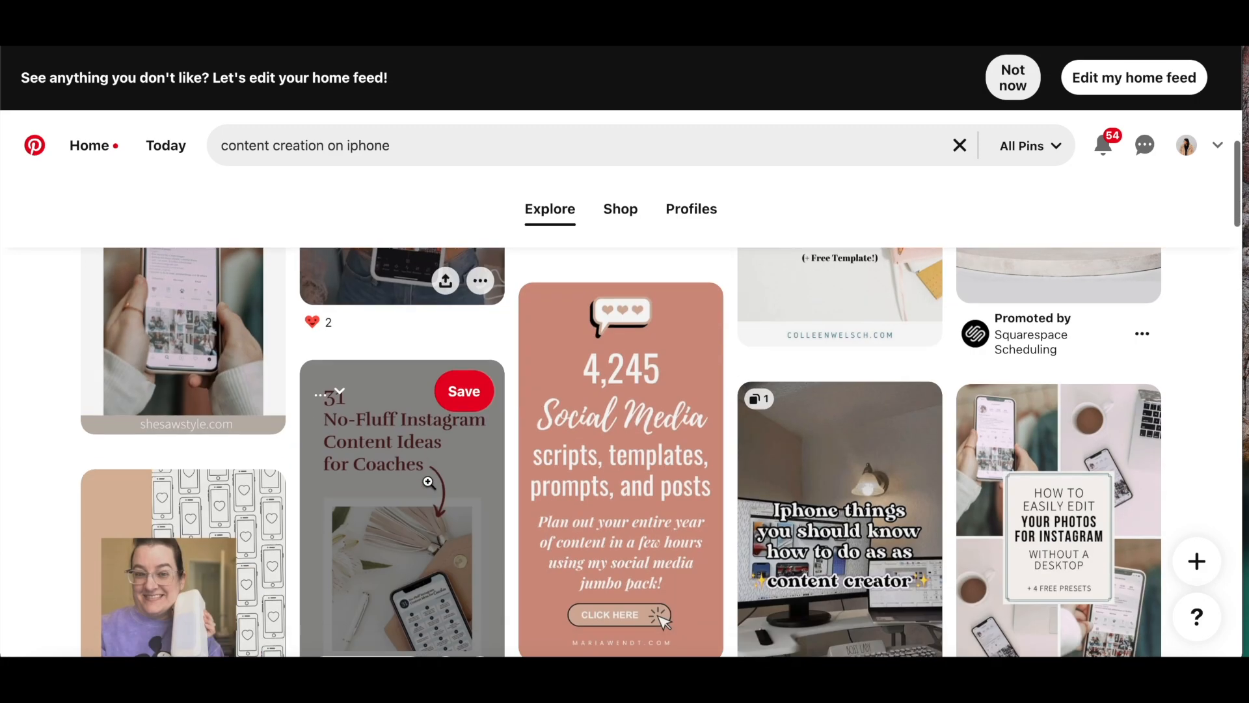
scroll(431, 488, "down", 5)
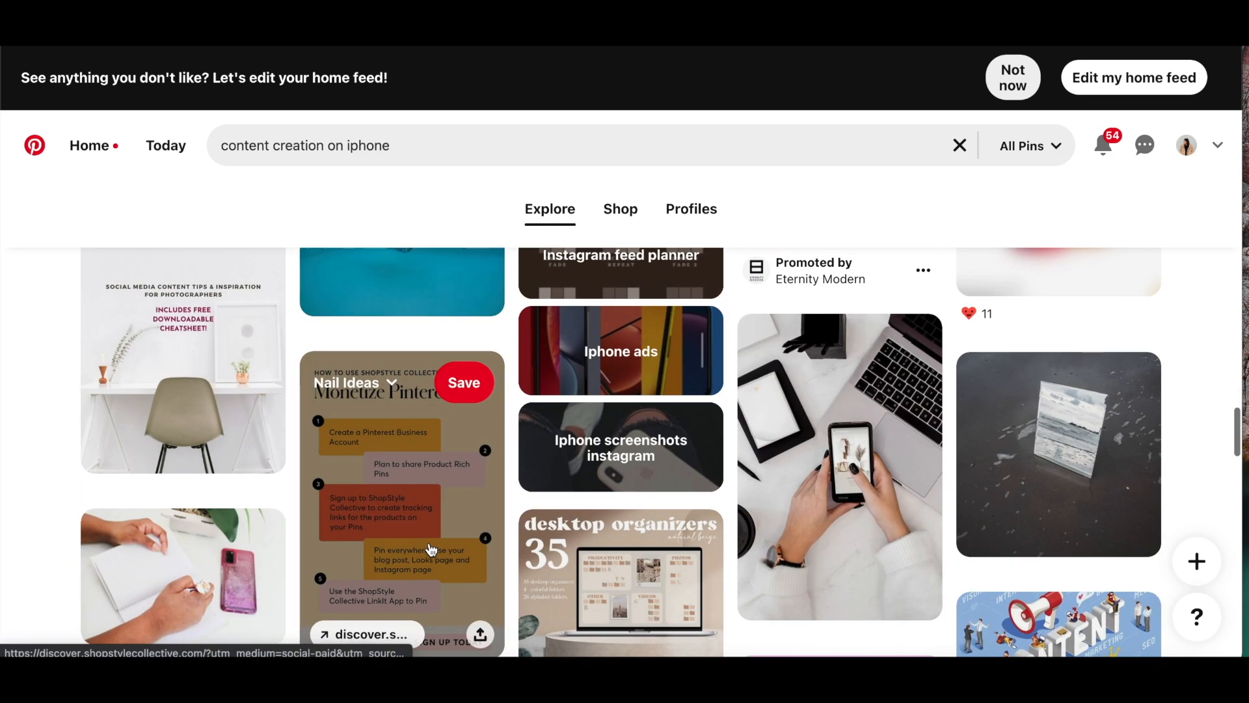
left_click(901, 532)
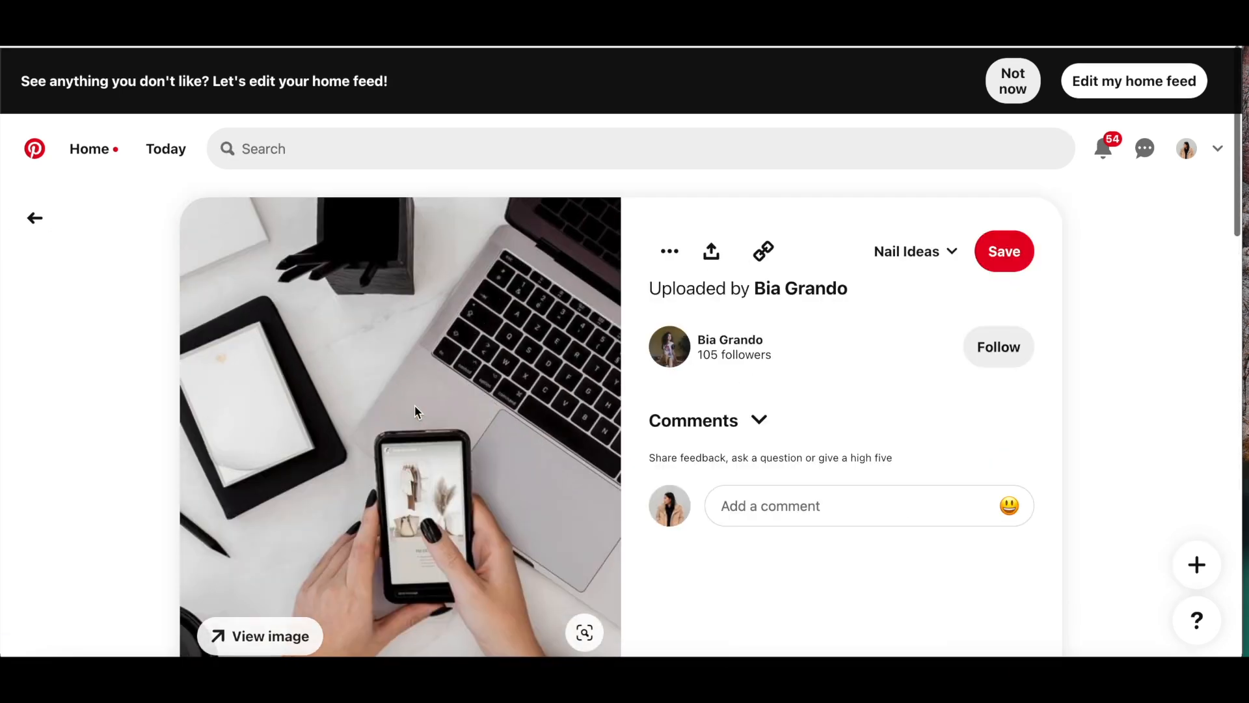
scroll(416, 404, "down", 2)
right_click(502, 379)
left_click(552, 435)
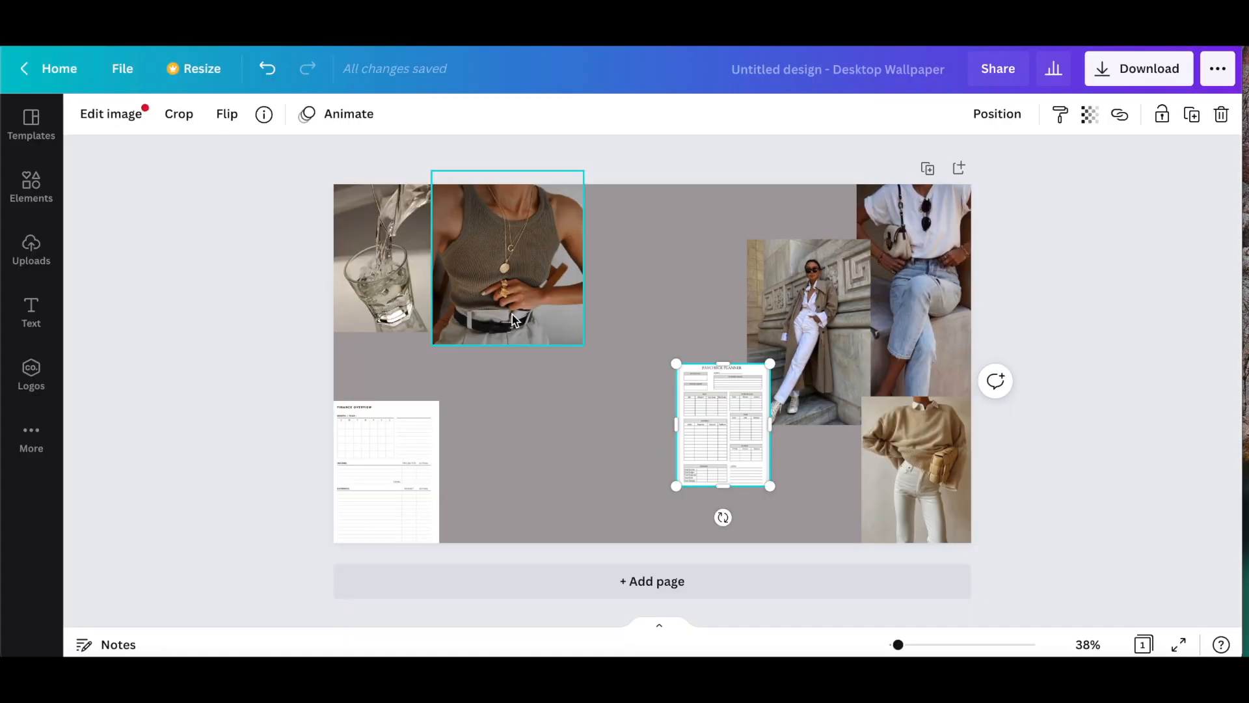
Switch to Canva, paste the phone-and-laptop image, shrink it and place it at the lower-right corner of the tank-top photo.
right_click(529, 419)
left_click(573, 483)
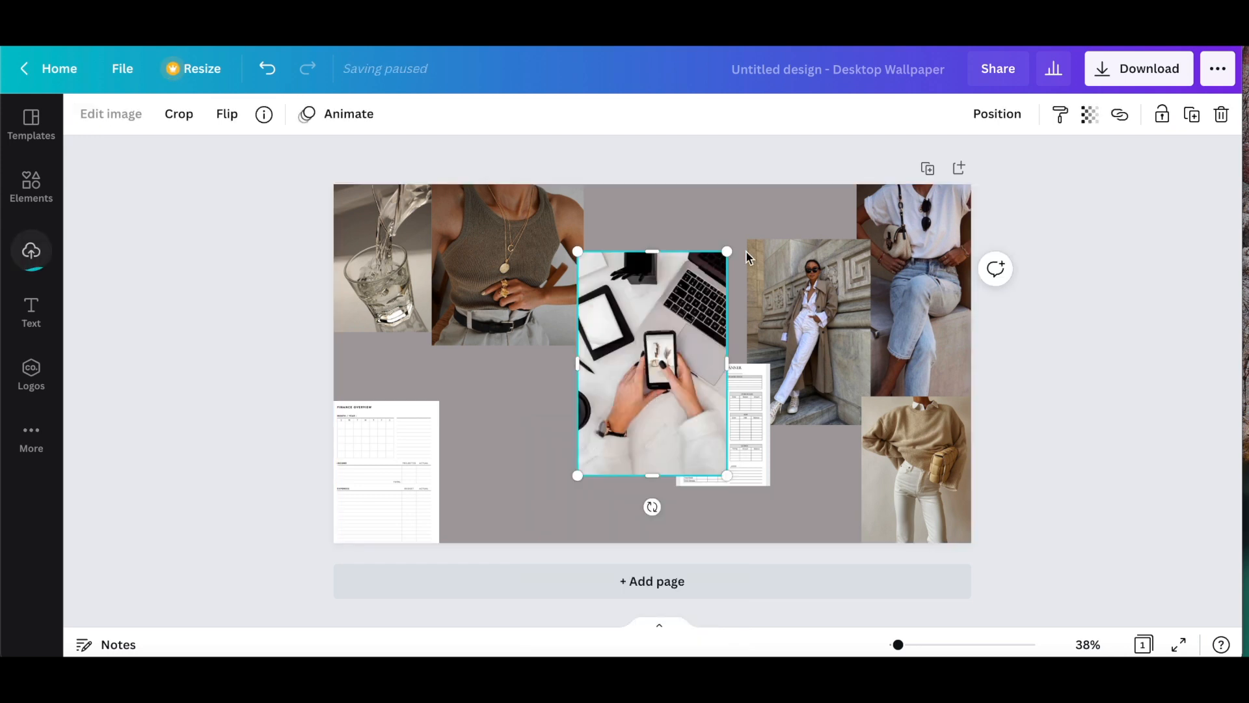
left_click_drag(726, 252, 696, 293)
left_click_drag(650, 384, 605, 384)
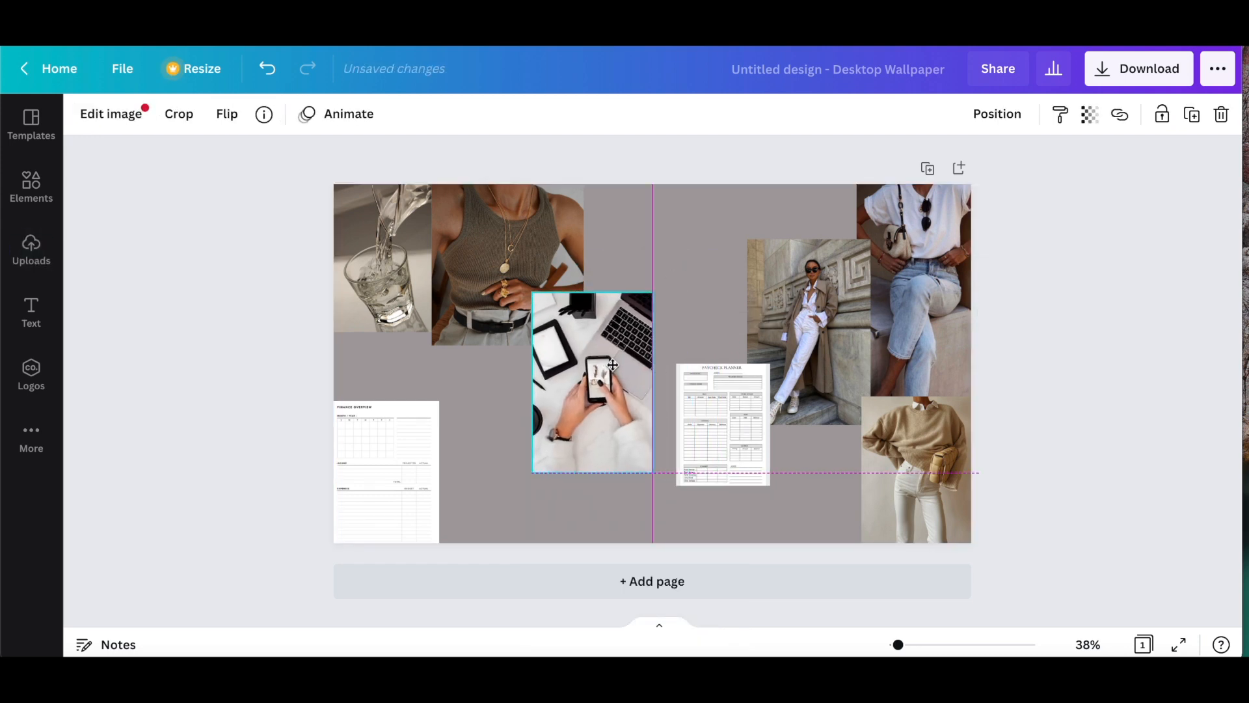
Search Pinterest for "canon g7x" and copy the image of the camera with a flexible tripod on a fluffy rug.
type("c")
type("anon g7x")
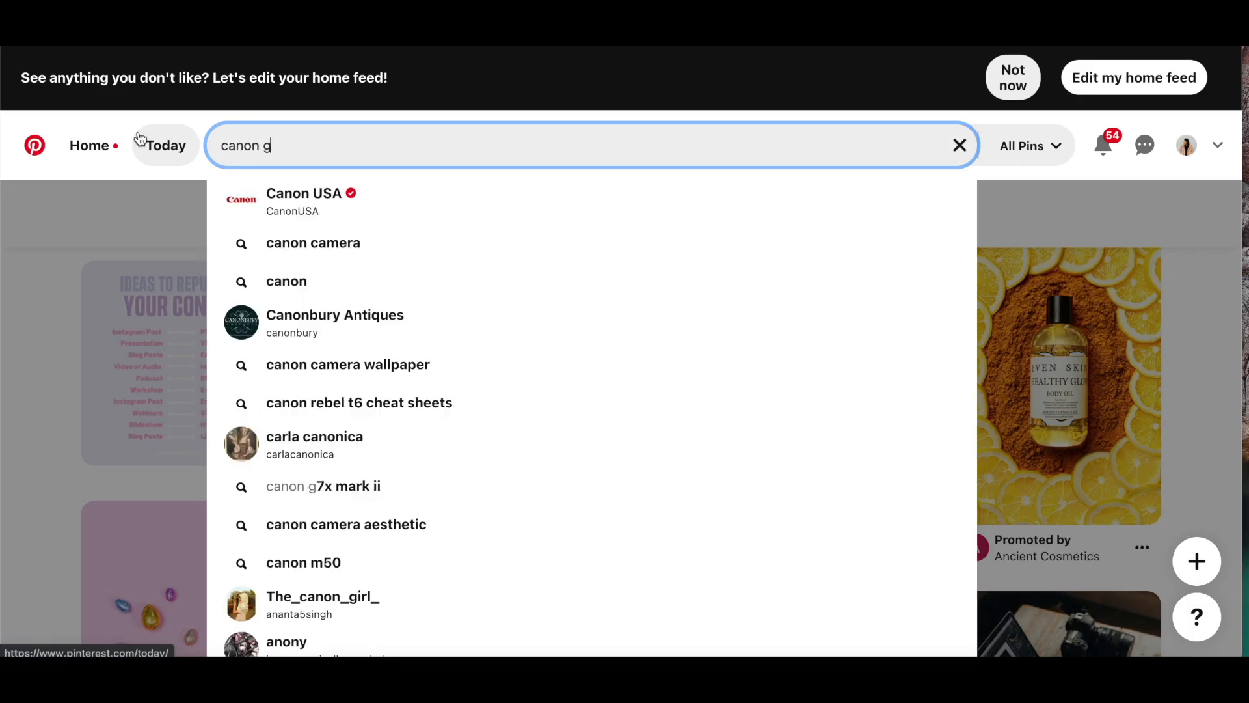
key("Return")
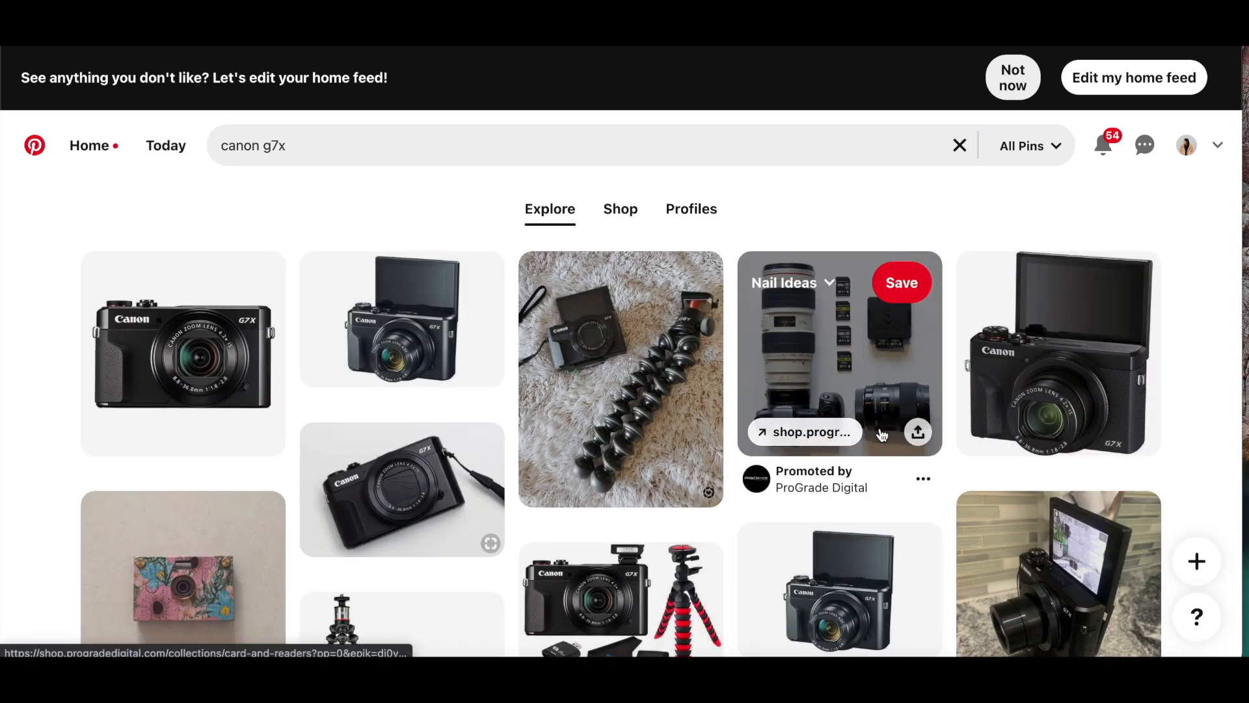
left_click(605, 390)
right_click(493, 435)
left_click(518, 479)
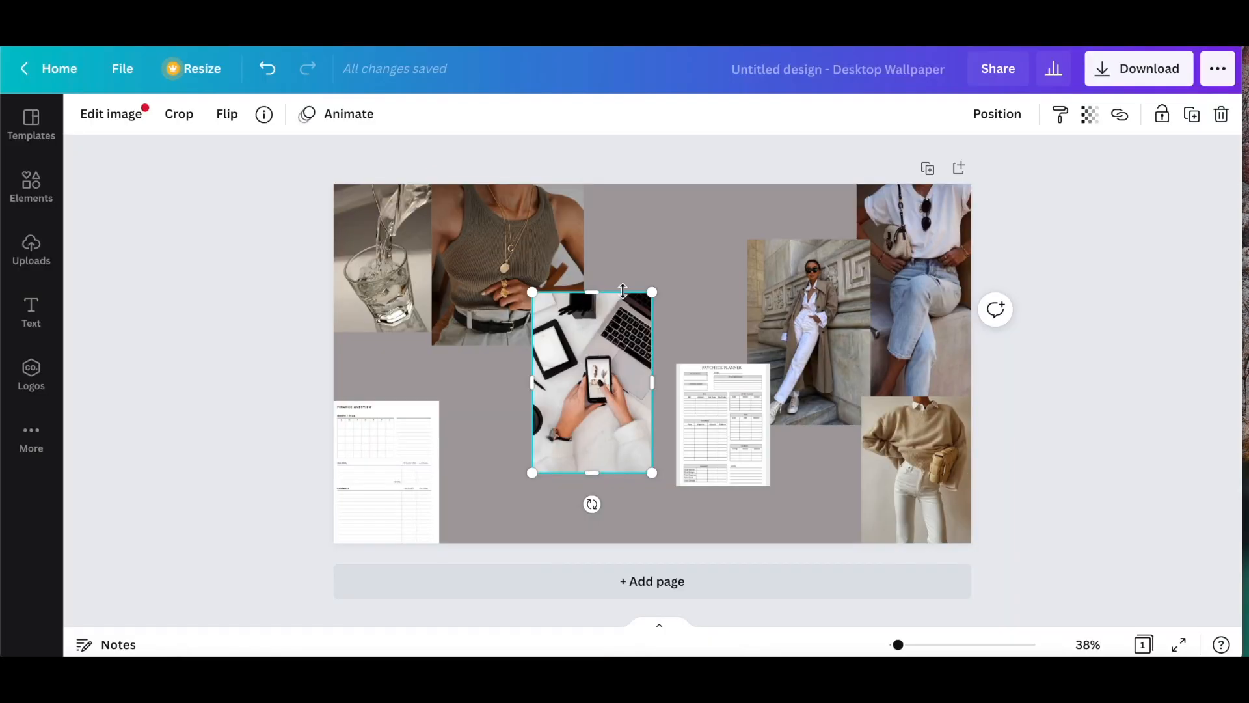
Paste the camera image into the Canva collage, shrink it and place it at the bottom edge beside the beige sweater outfit.
right_click(679, 247)
left_click(716, 306)
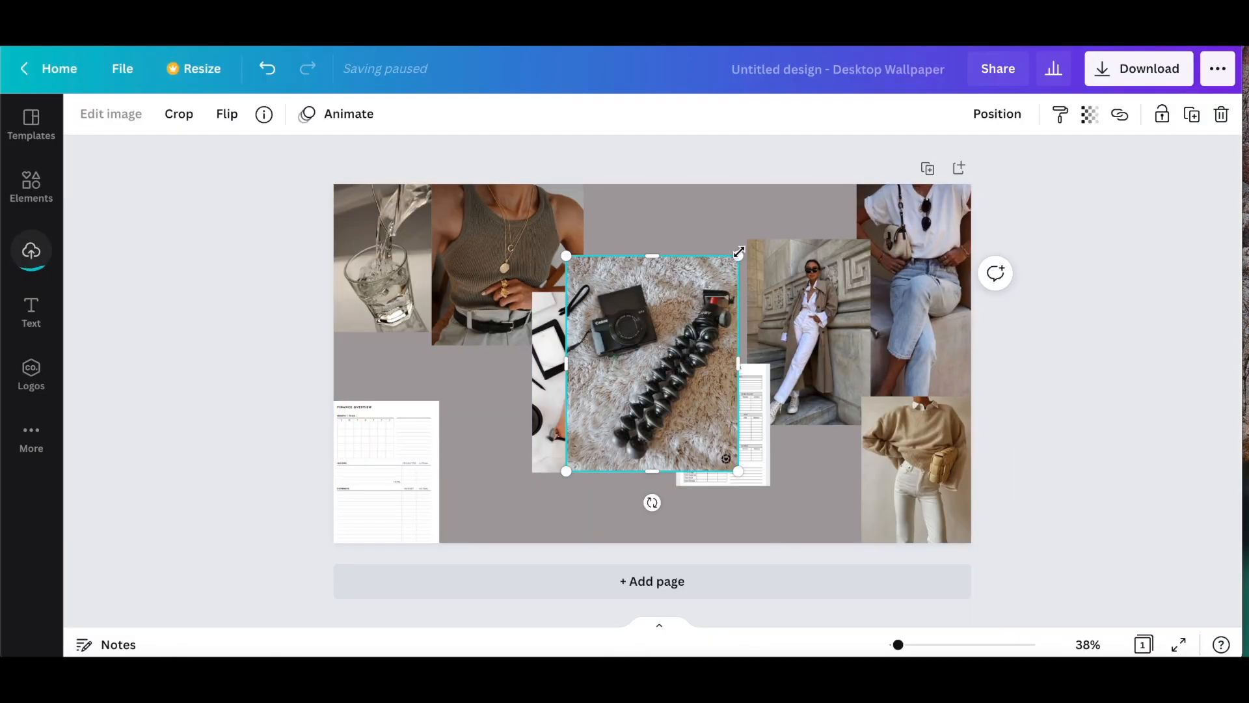
left_click_drag(742, 251, 659, 313)
left_click_drag(619, 397, 806, 483)
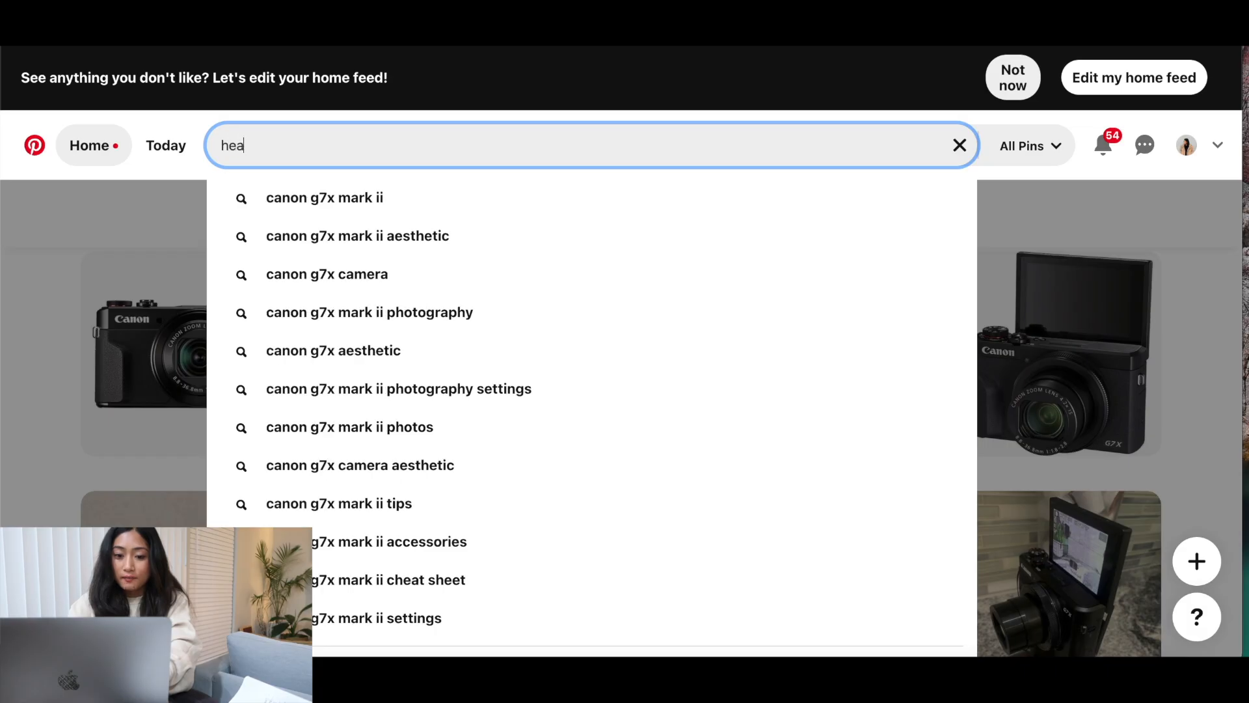
Switch to Pinterest and search for "healthy foods".
type("lthy foods")
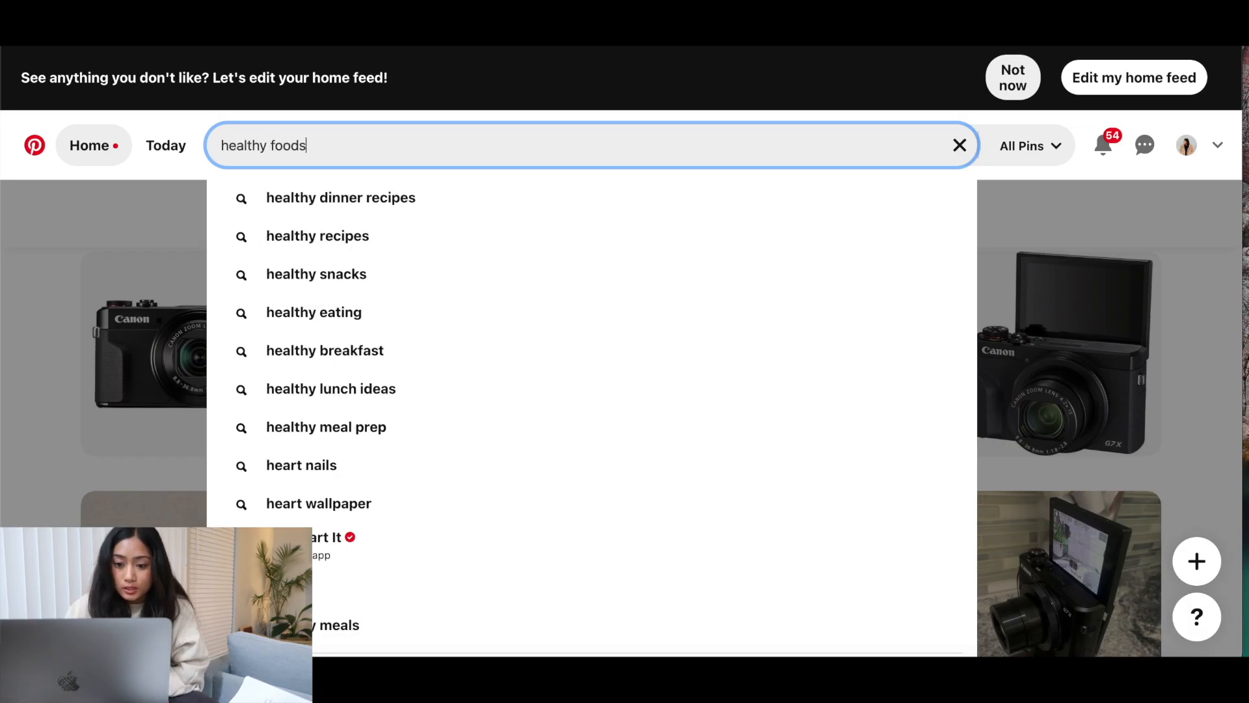
key("BackSpace")
key("Return")
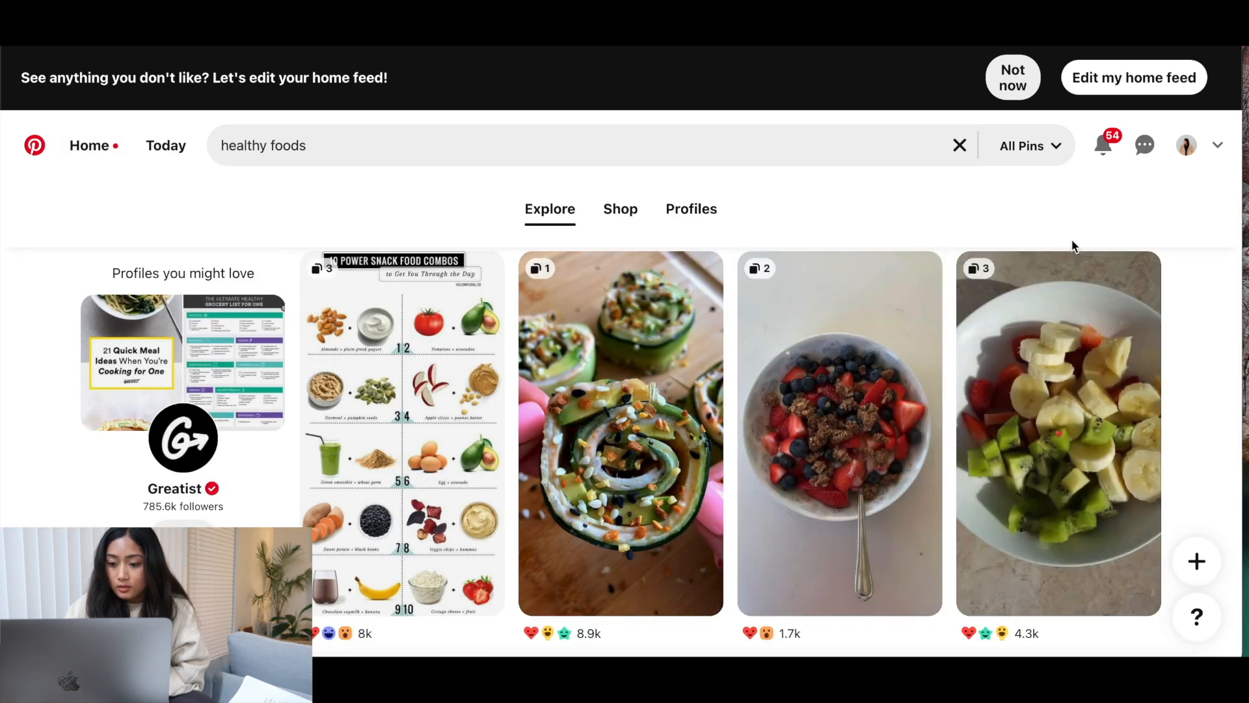
Find the pin of banana toast with orange and green juices, open it and copy its image.
scroll(764, 209, "down", 2)
scroll(764, 209, "up", 2)
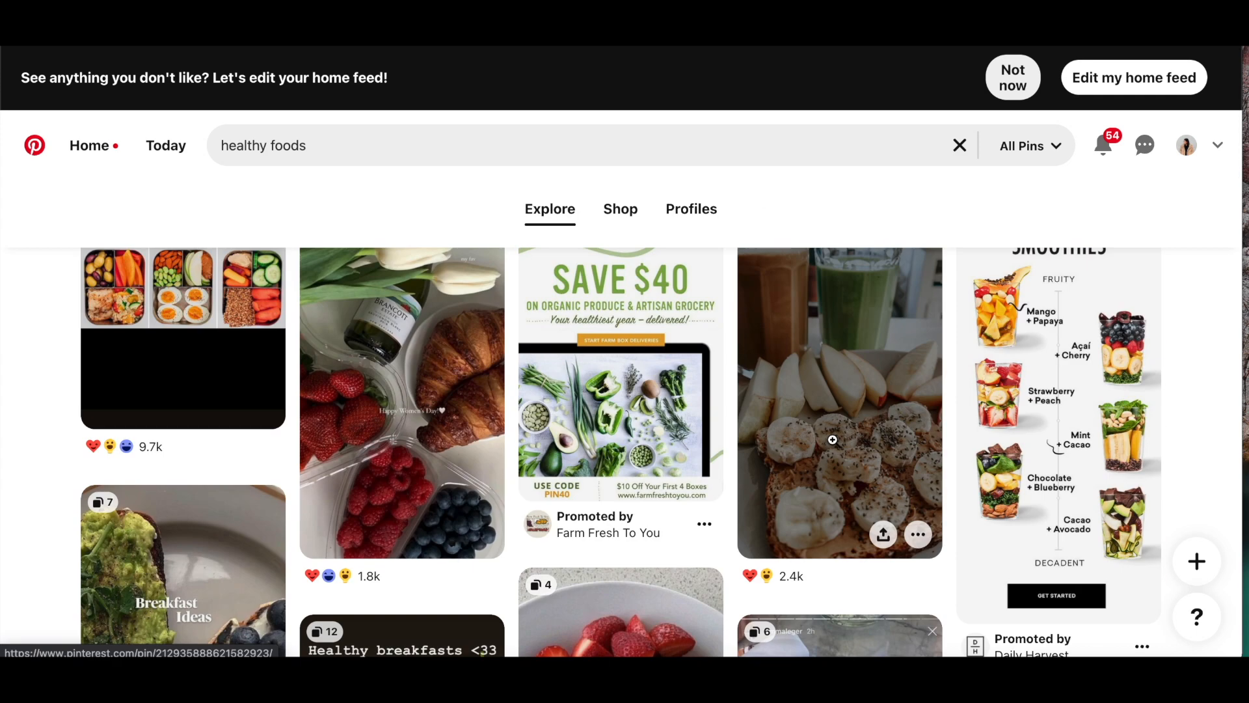
scroll(831, 438, "up", 1)
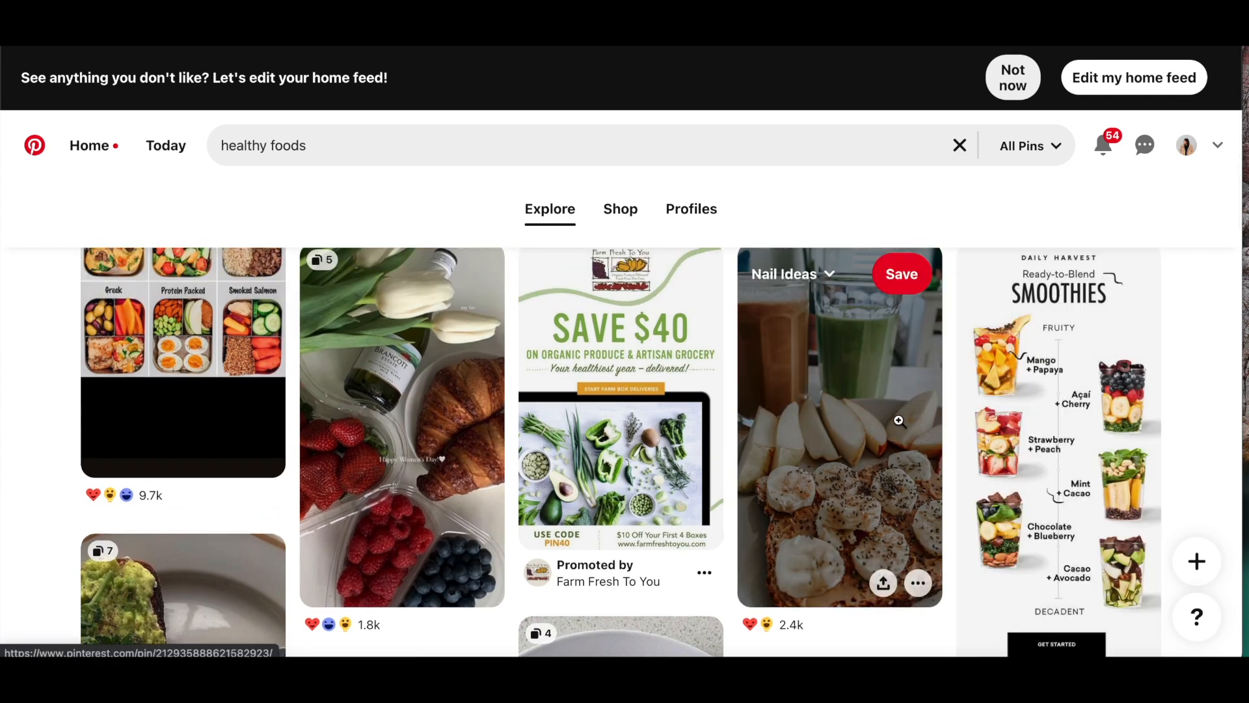
right_click(899, 418)
left_click(931, 504)
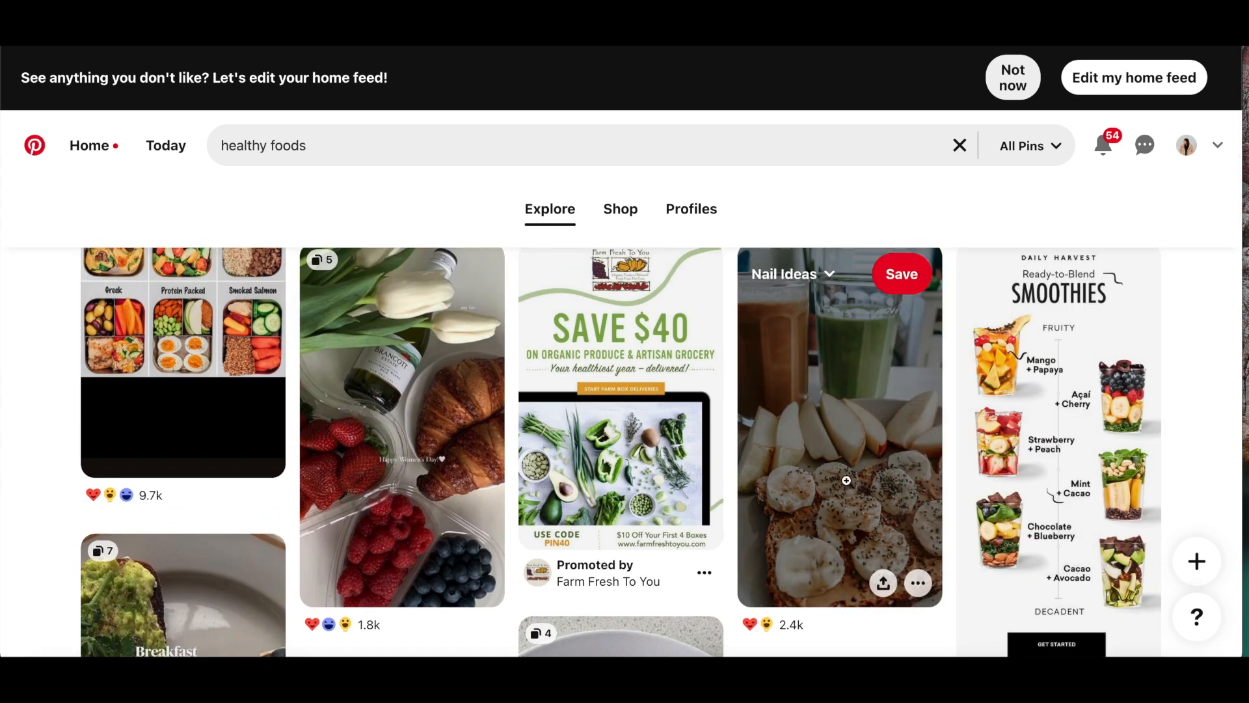
left_click(846, 480)
right_click(414, 460)
left_click(469, 485)
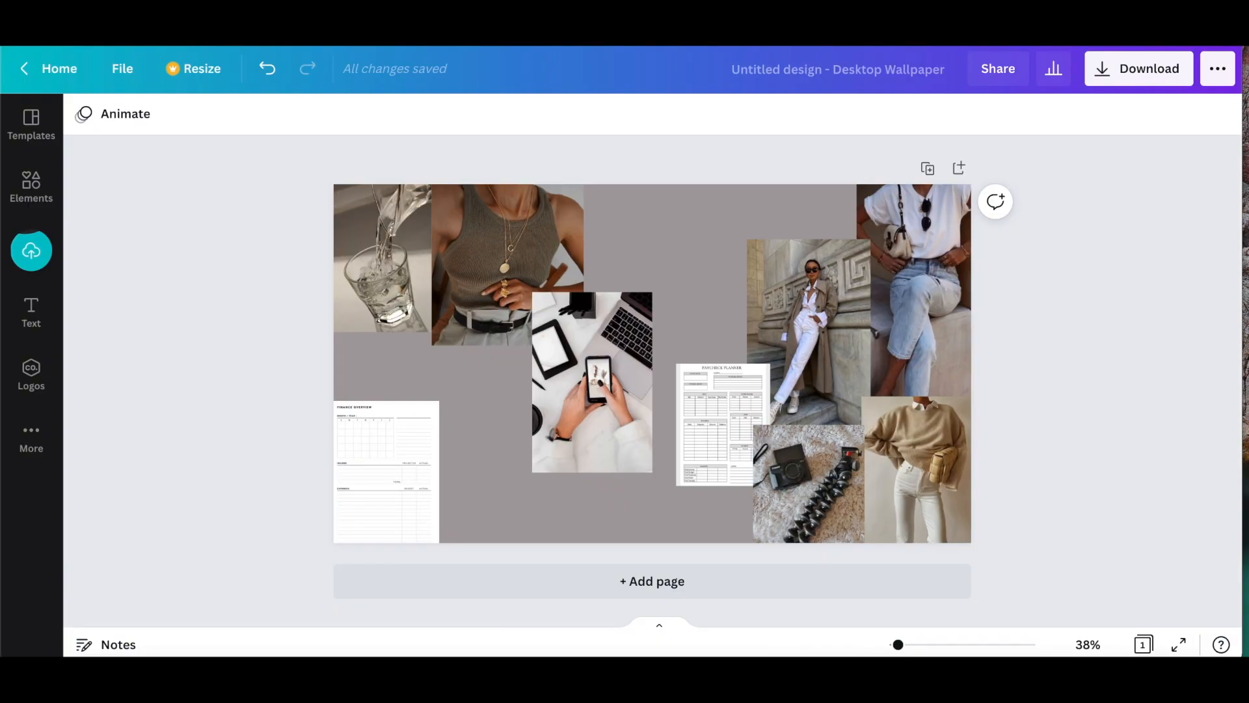
Paste the banana toast image into the Canva collage, scale it to about 304 × 540 and place it at the top edge above the paycheck planner.
right_click(483, 411)
left_click(524, 473)
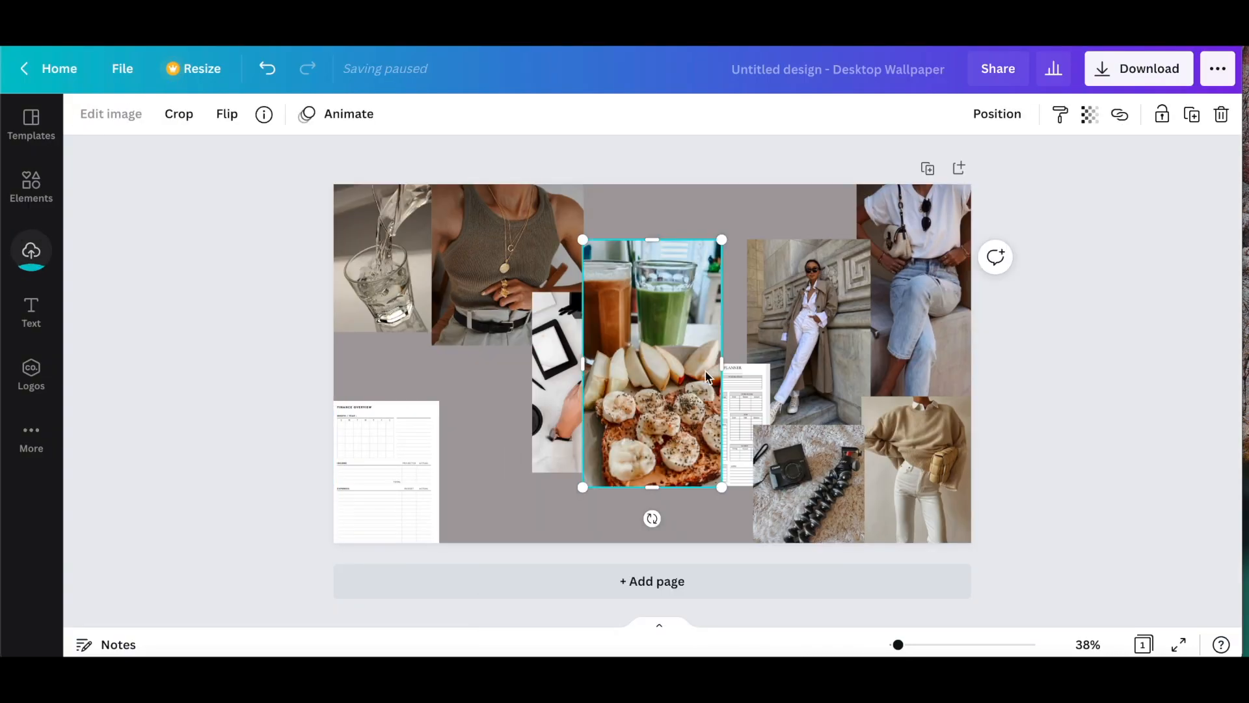
left_click_drag(687, 371, 685, 318)
left_click_drag(604, 411, 644, 374)
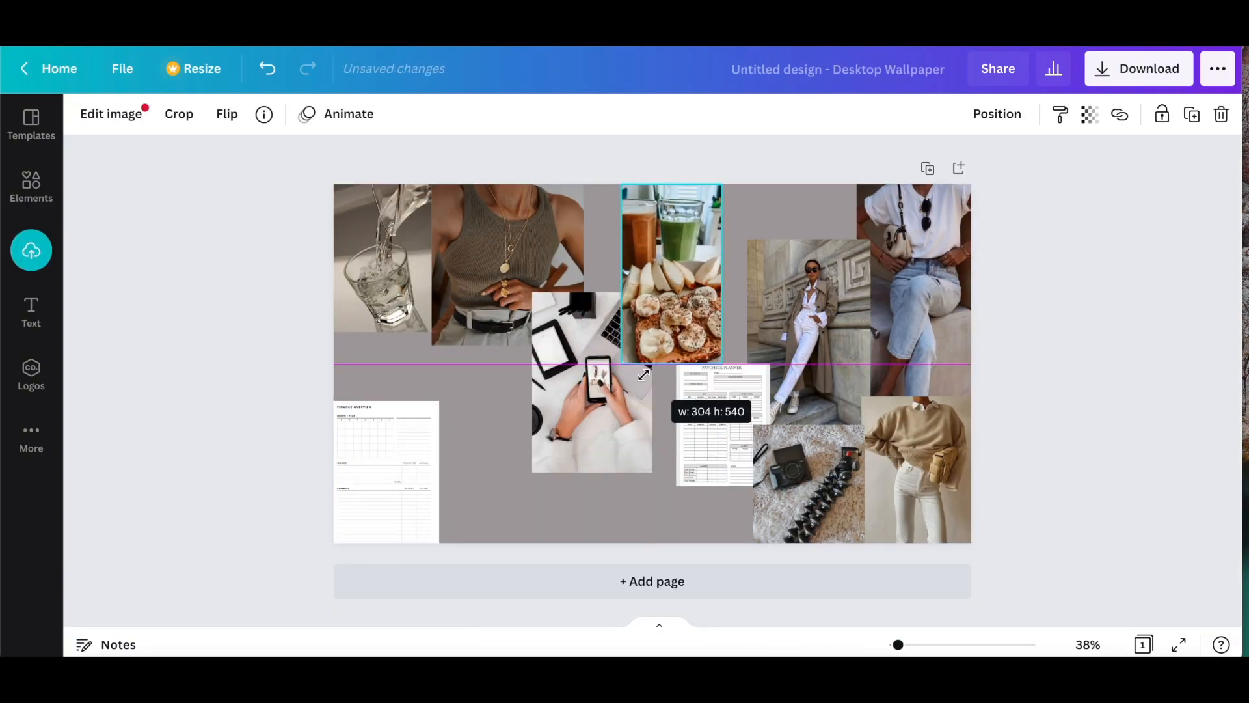
left_click_drag(688, 290, 738, 271)
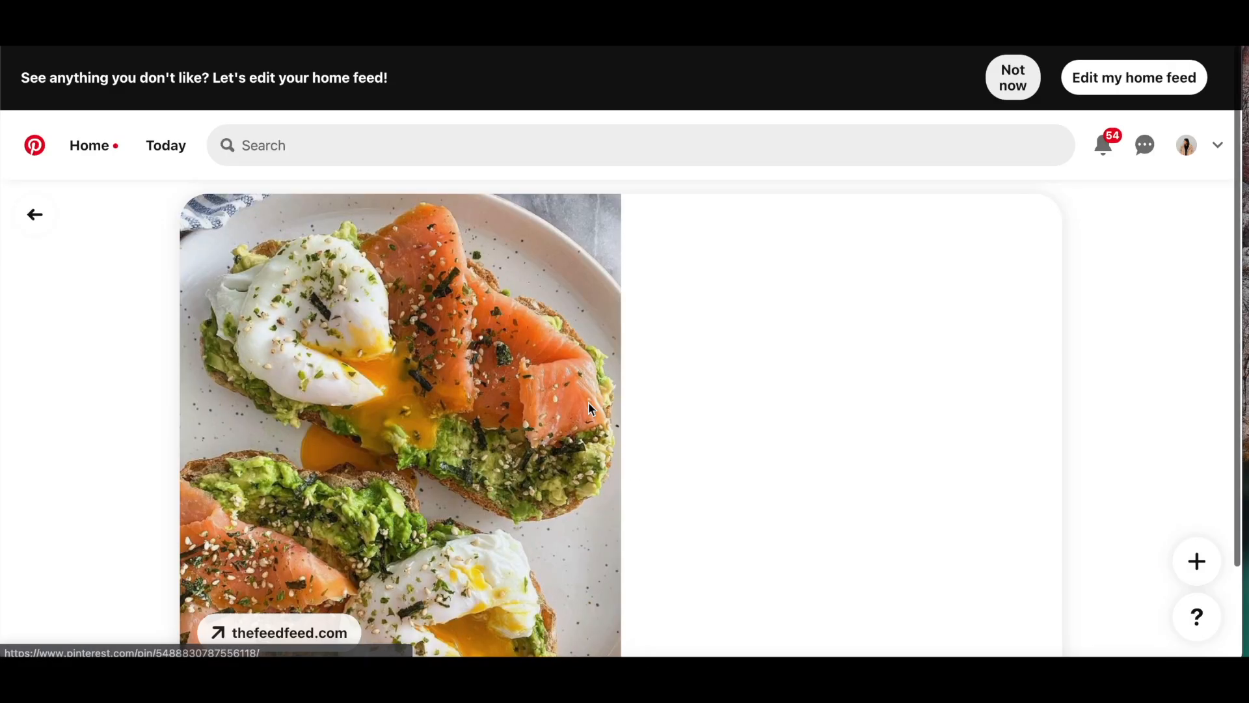
Copy the salmon and avocado toast image from Pinterest, paste it into the Canva collage, shrink it and place it beside the Finance Overview planner.
right_click(452, 444)
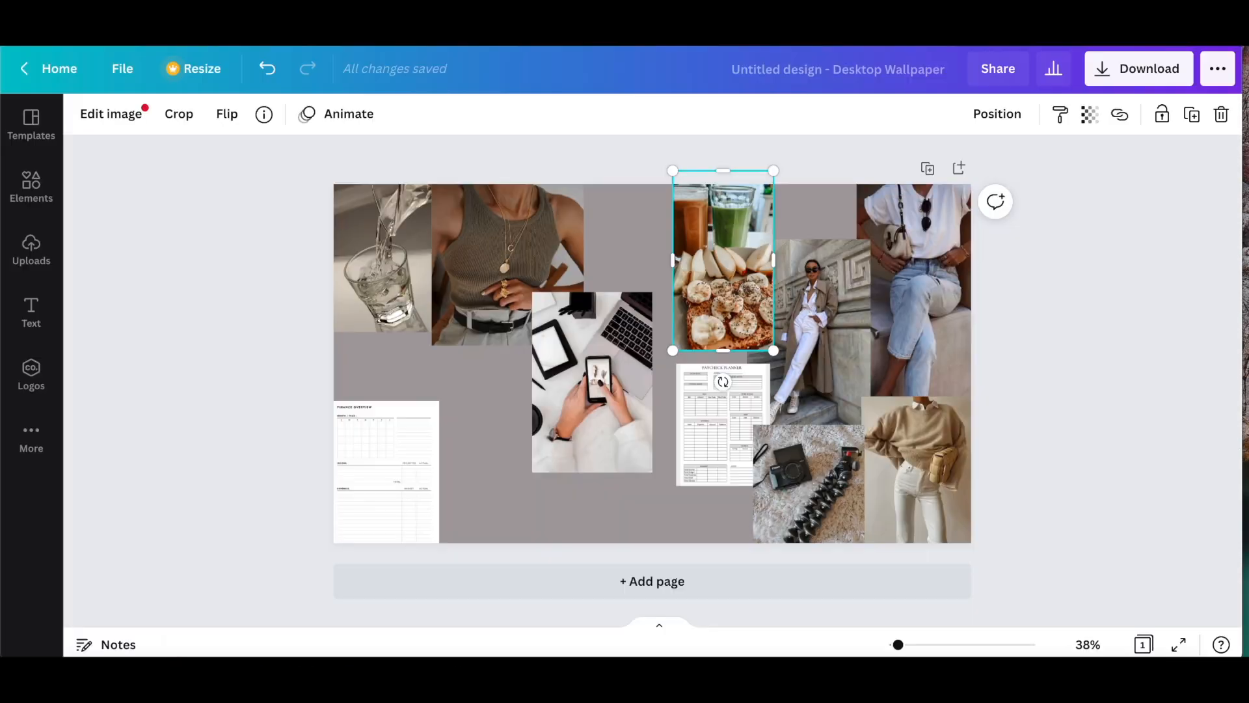
right_click(468, 387)
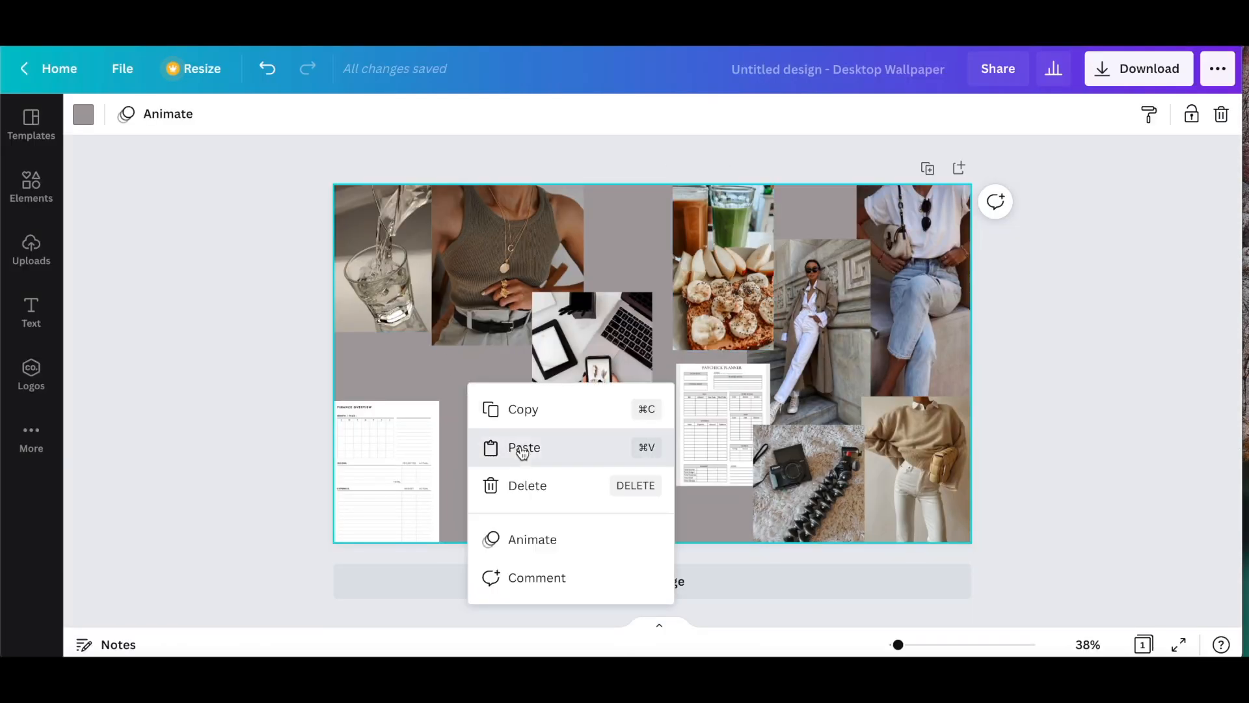
left_click(522, 448)
left_click_drag(747, 257, 703, 298)
left_click_drag(624, 373, 490, 464)
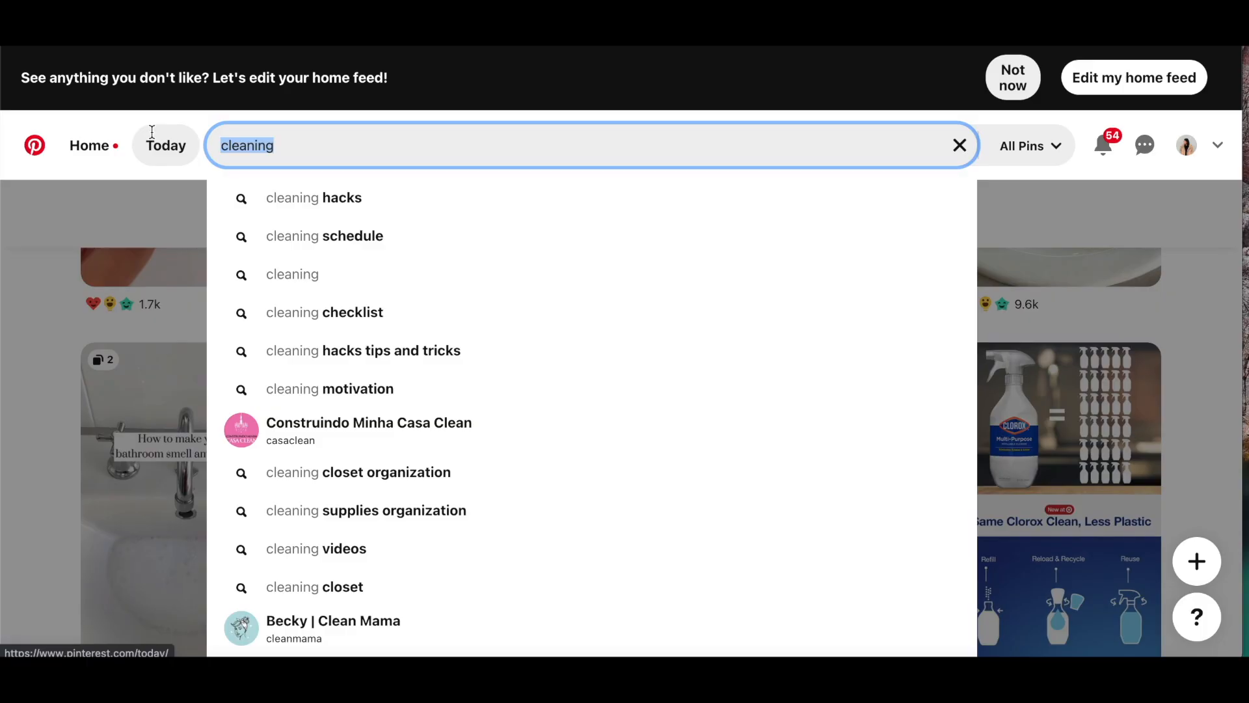
Search Pinterest for "made bed", open the first bedroom pin from the aprilnotes site and copy its image.
type("e bed")
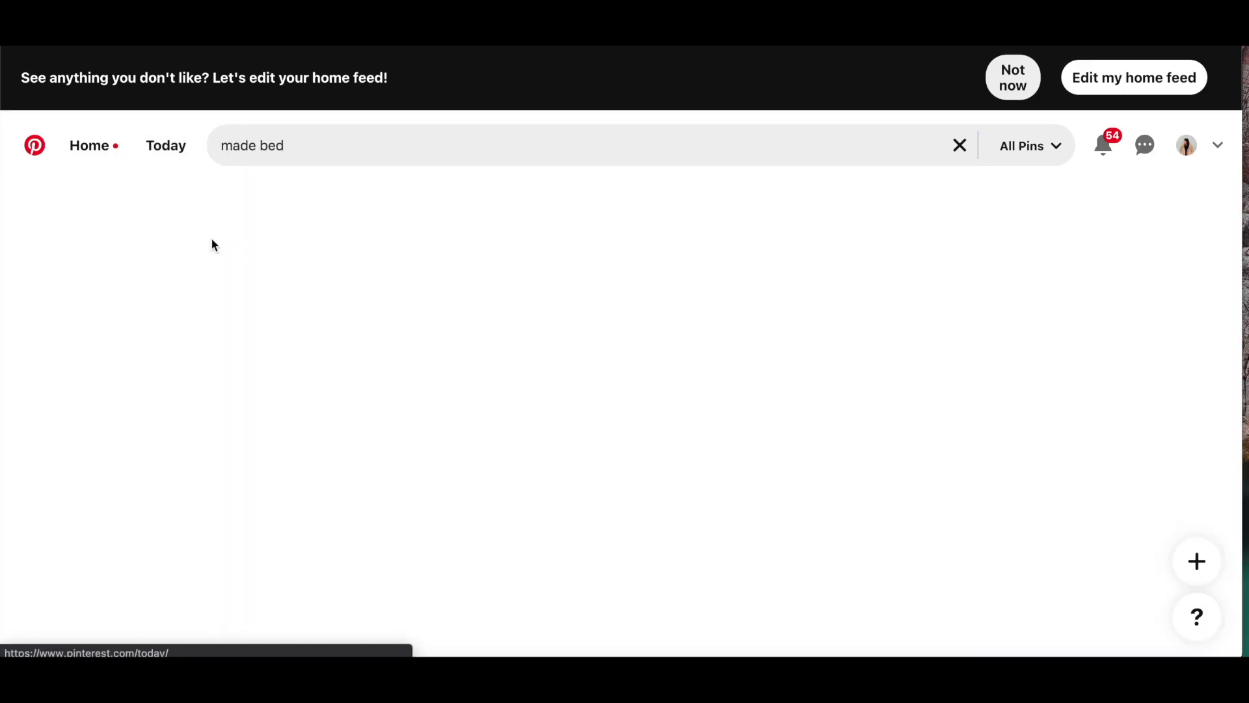
scroll(550, 432, "down", 4)
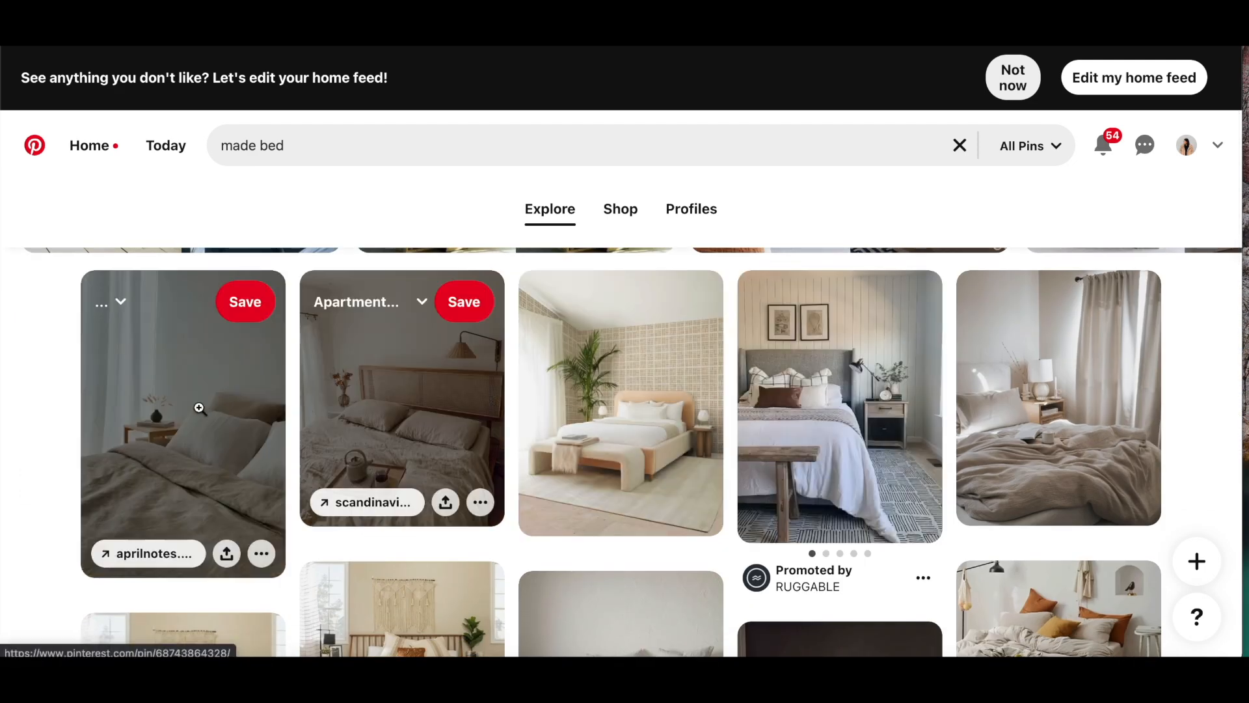
left_click(221, 410)
scroll(437, 397, "down", 2)
right_click(439, 392)
left_click(466, 448)
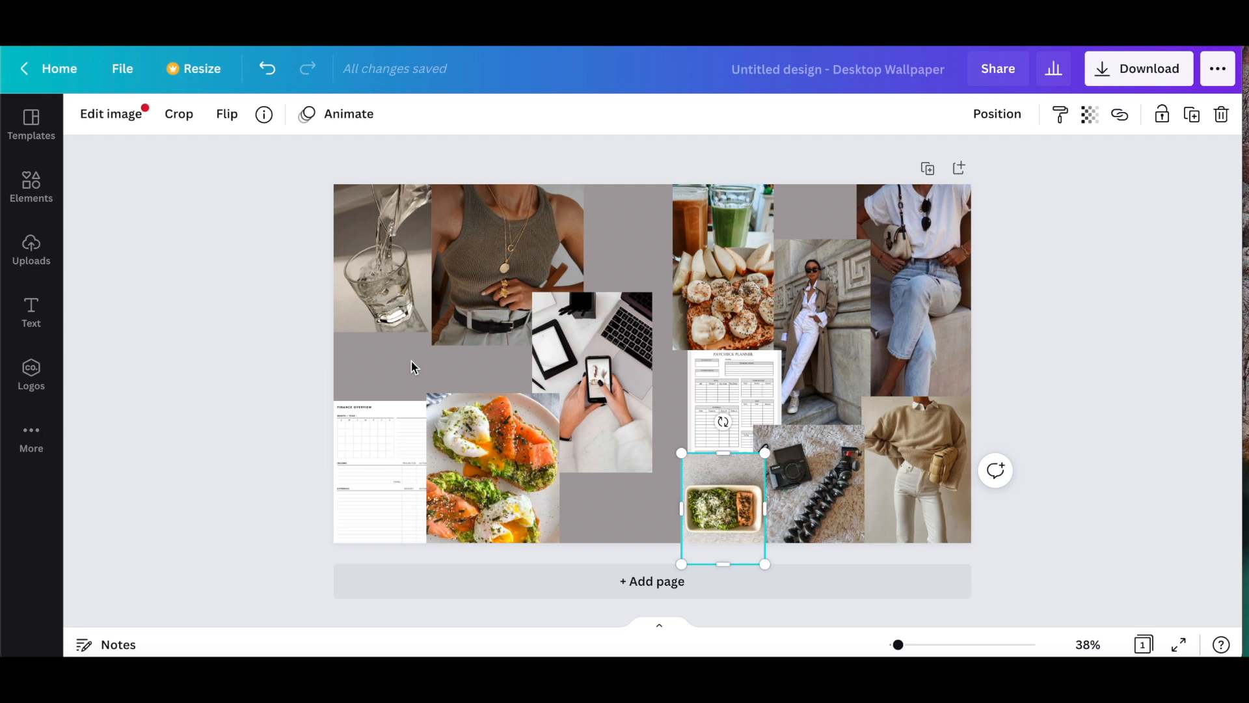
Paste the beige bedroom image into the Canva collage, shrink it and place it at the top edge between the juices and the white-shirt outfit.
right_click(410, 363)
left_click(439, 426)
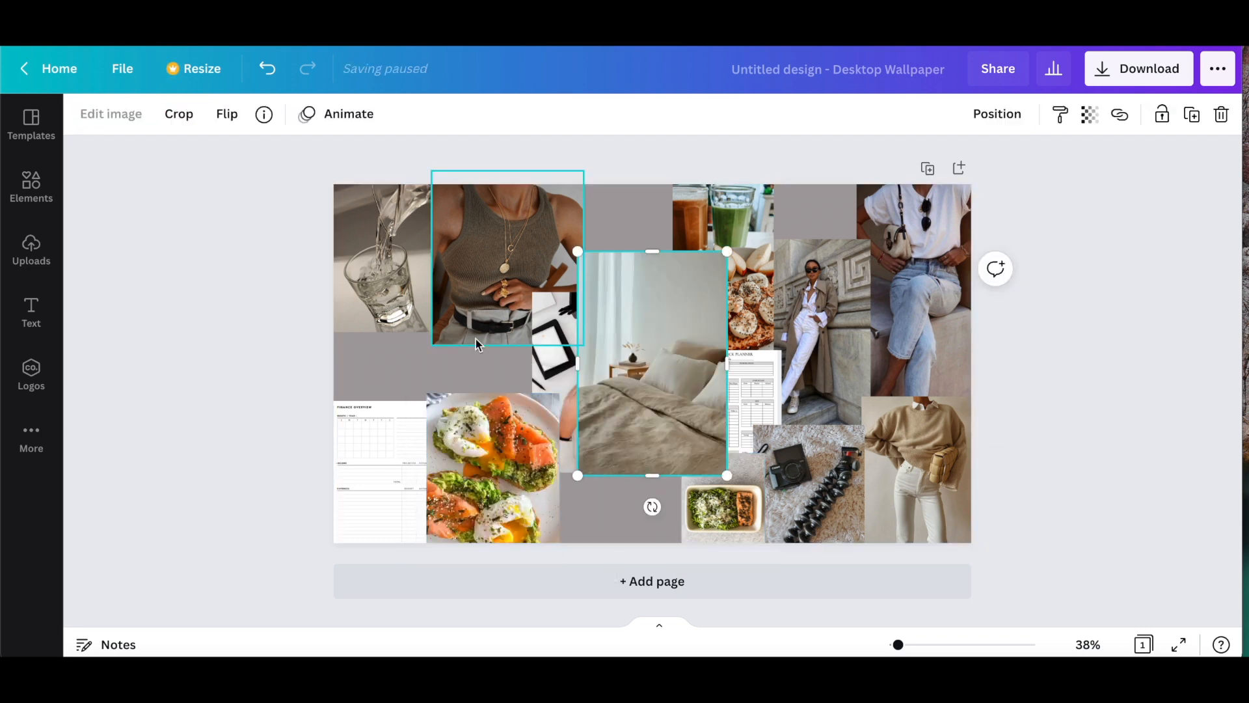
left_click_drag(693, 261, 694, 281)
left_click_drag(654, 418, 841, 262)
left_click_drag(896, 318, 879, 276)
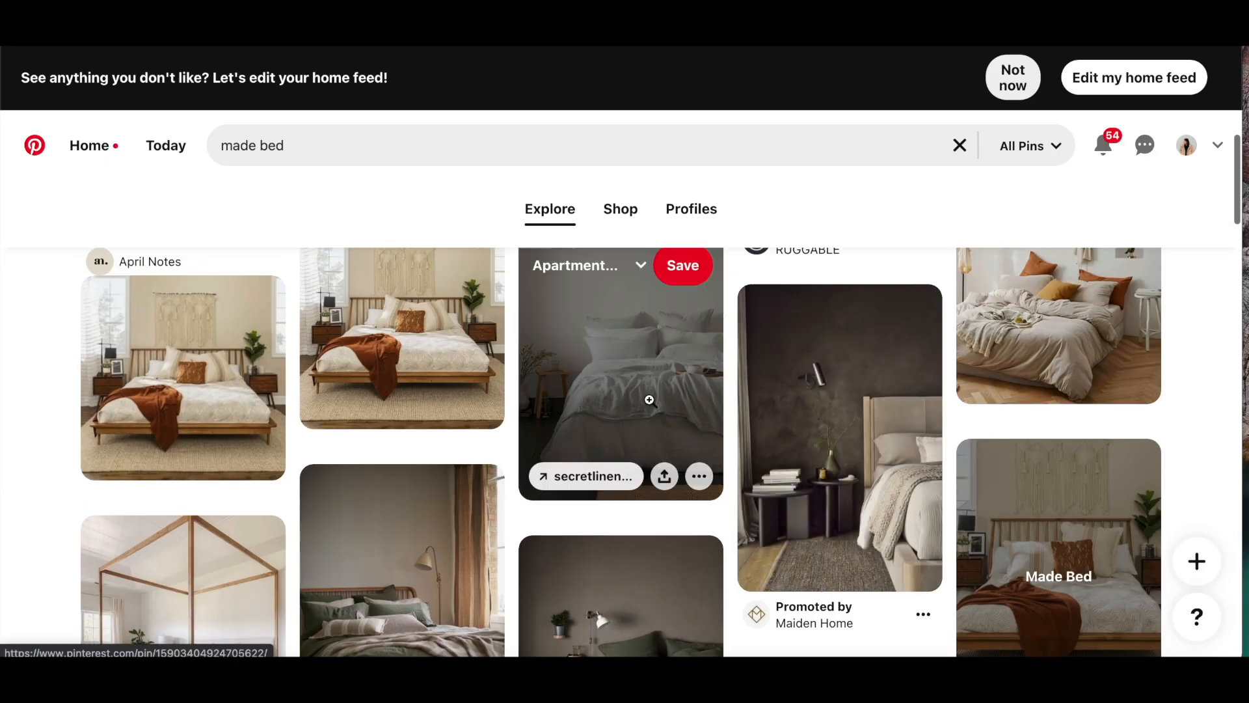
Copy the bedroom image with pale bedding against a grey wall from Pinterest, paste it into the Canva collage, shrink it and place it above the salmon toast.
left_click(647, 399)
right_click(491, 329)
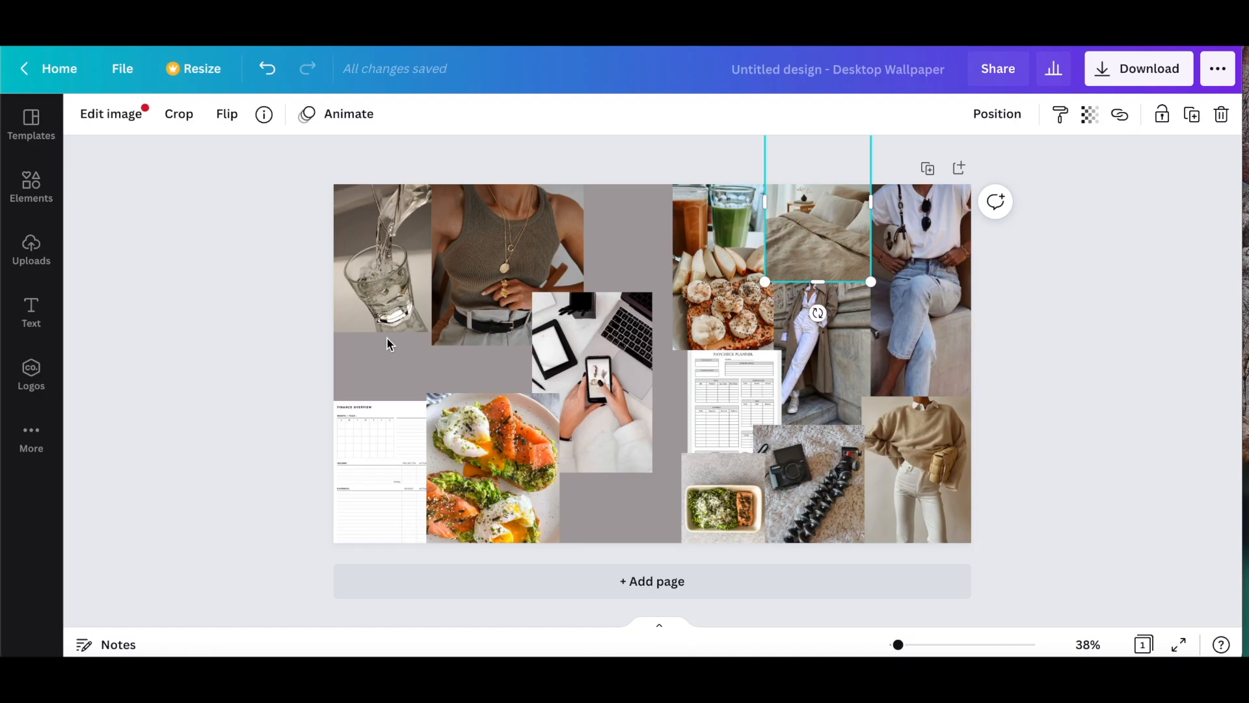
key("ctrl+v")
left_click_drag(736, 254, 693, 311)
left_click_drag(644, 377, 495, 336)
left_click_drag(543, 271, 510, 315)
left_click_drag(476, 359, 520, 377)
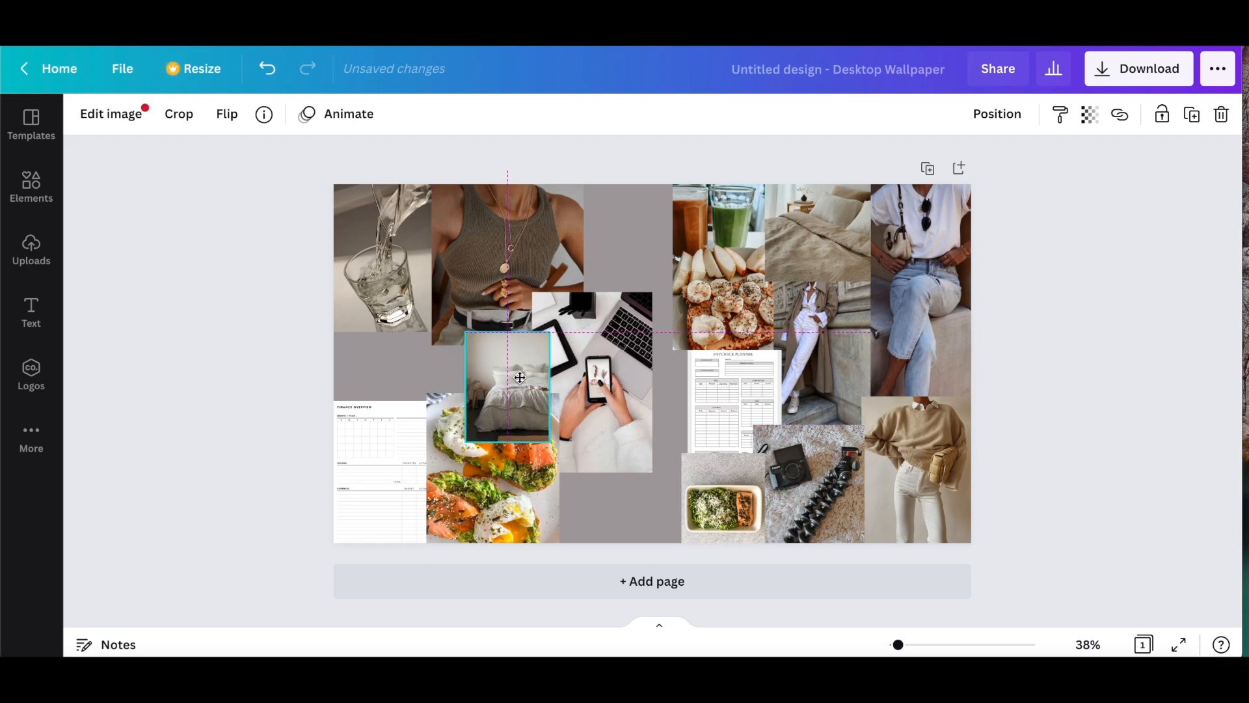
left_click(514, 502)
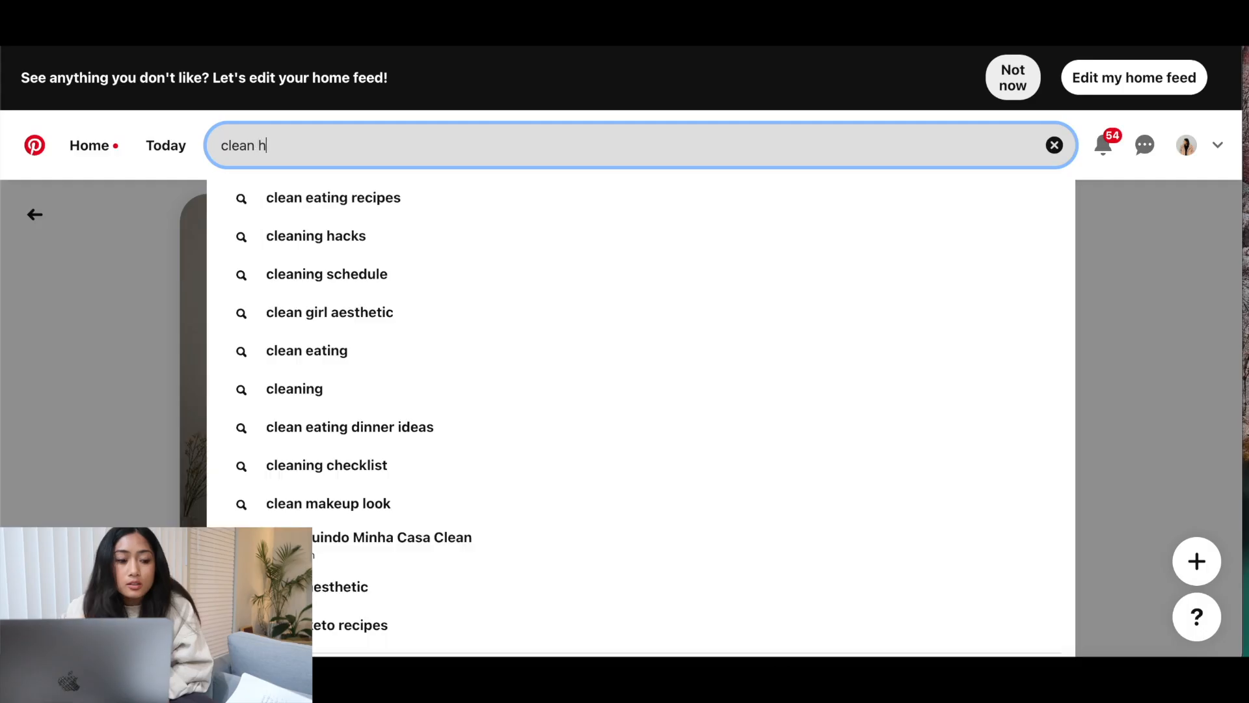
Search Pinterest for "clean home", copy the cleaning-bucket image into the Canva collage, shrink it and place it at the bottom edge beside the salmon toast.
type("ome")
key("Return")
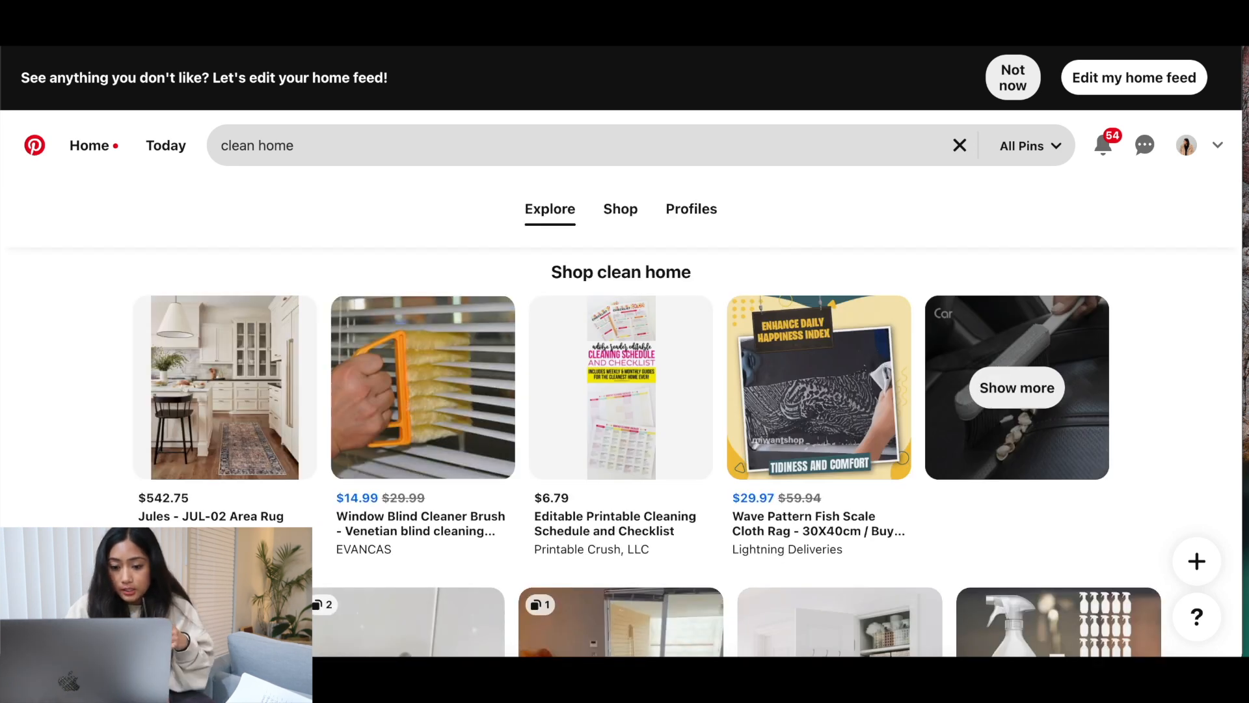
scroll(314, 498, "down", 4)
key("super+v")
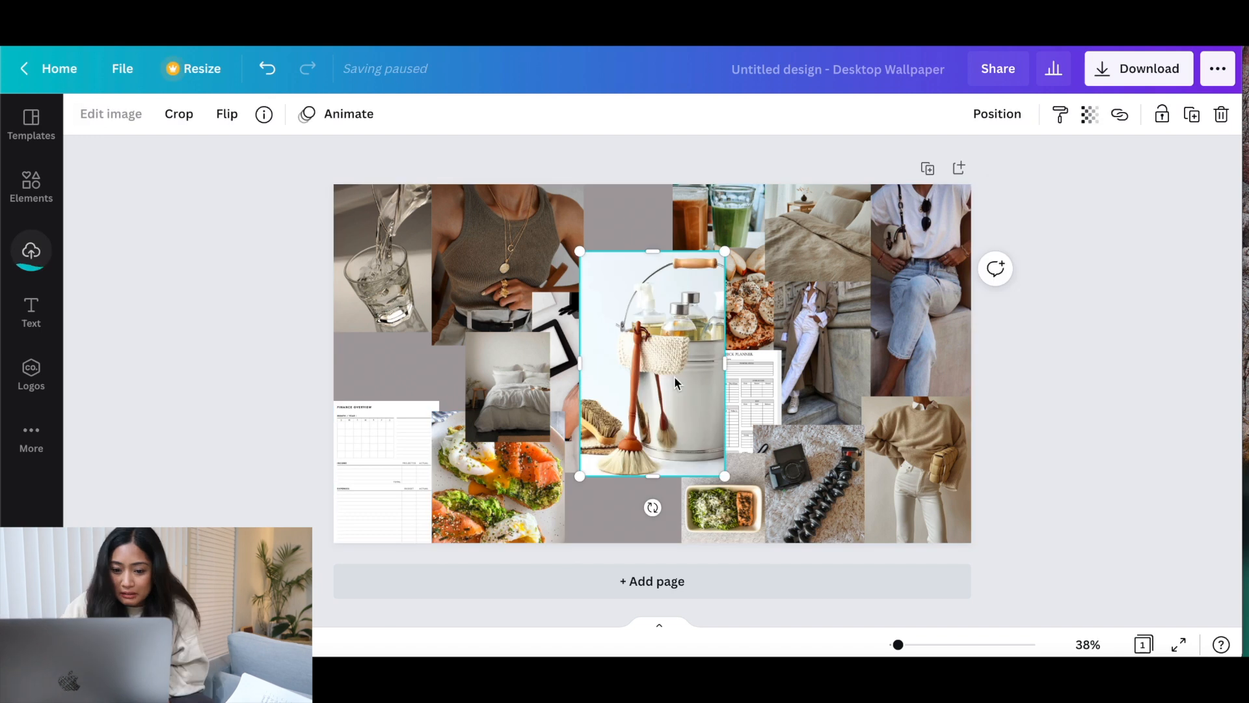
left_click_drag(730, 252, 687, 307)
left_click_drag(651, 384, 654, 424)
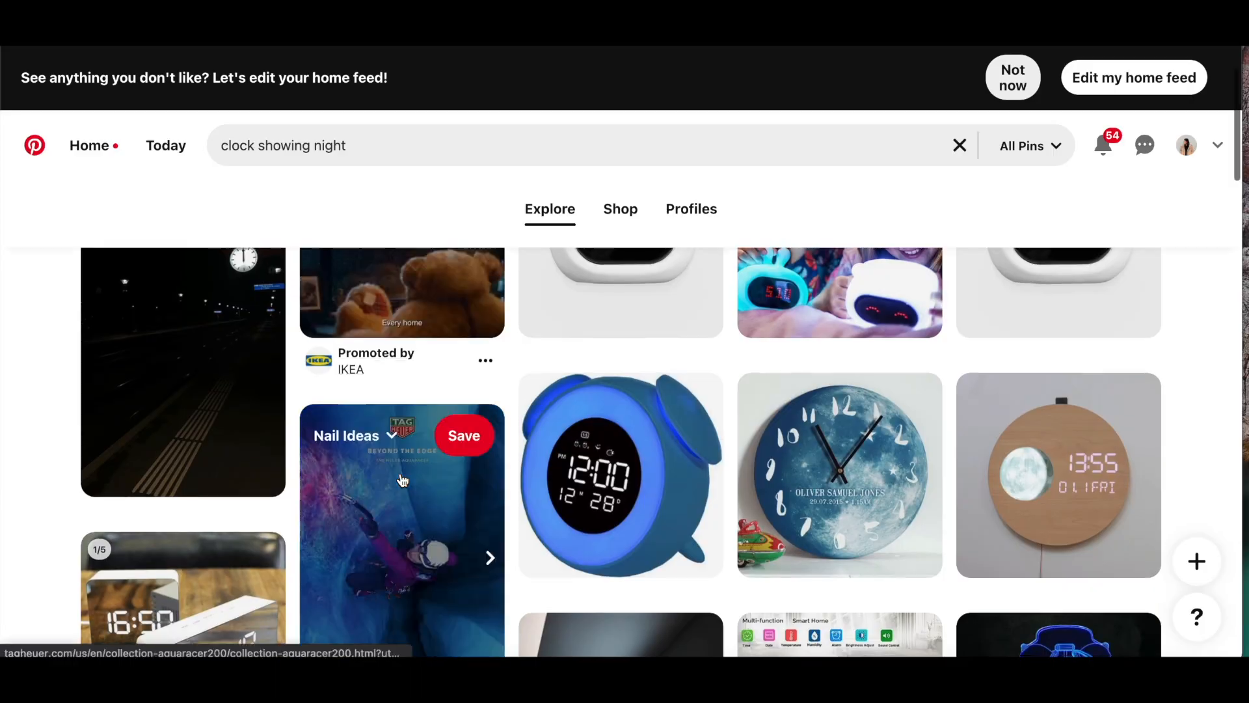
Find the pin of the hexagonal lighted clock in Pinterest's "clock showing night" results, open it and copy its image.
scroll(400, 480, "down", 10)
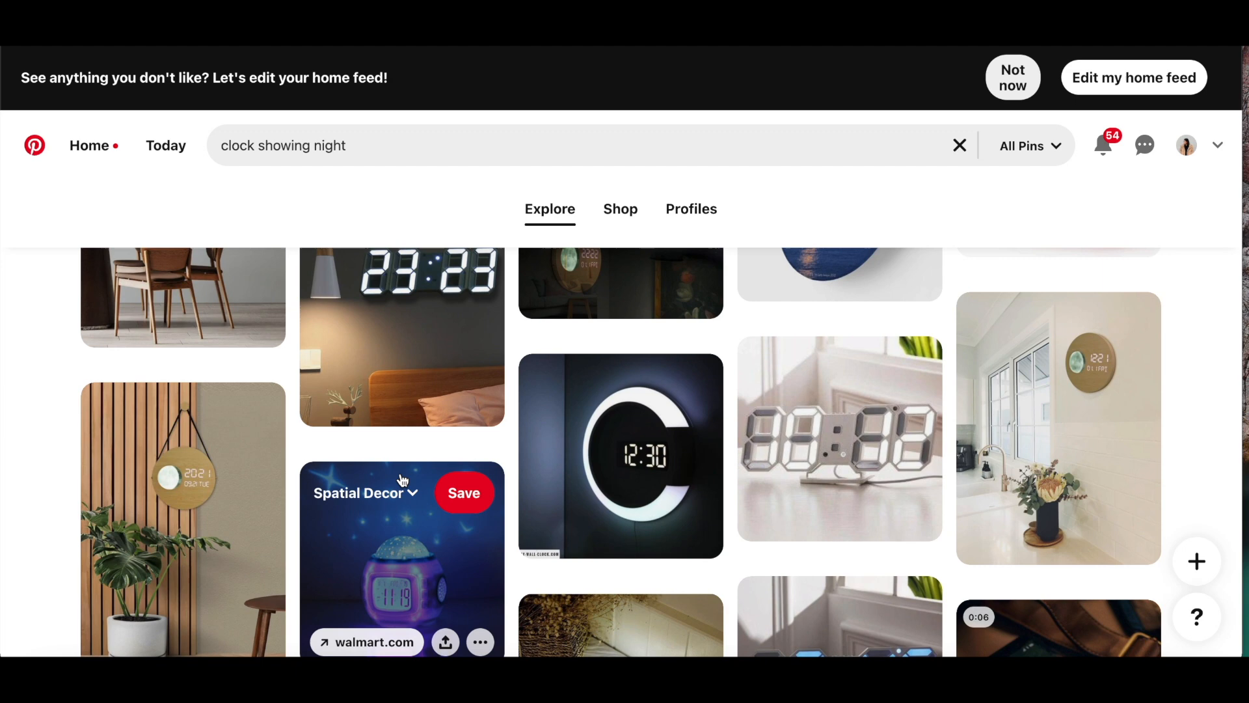
scroll(403, 479, "down", 5)
left_click(619, 444)
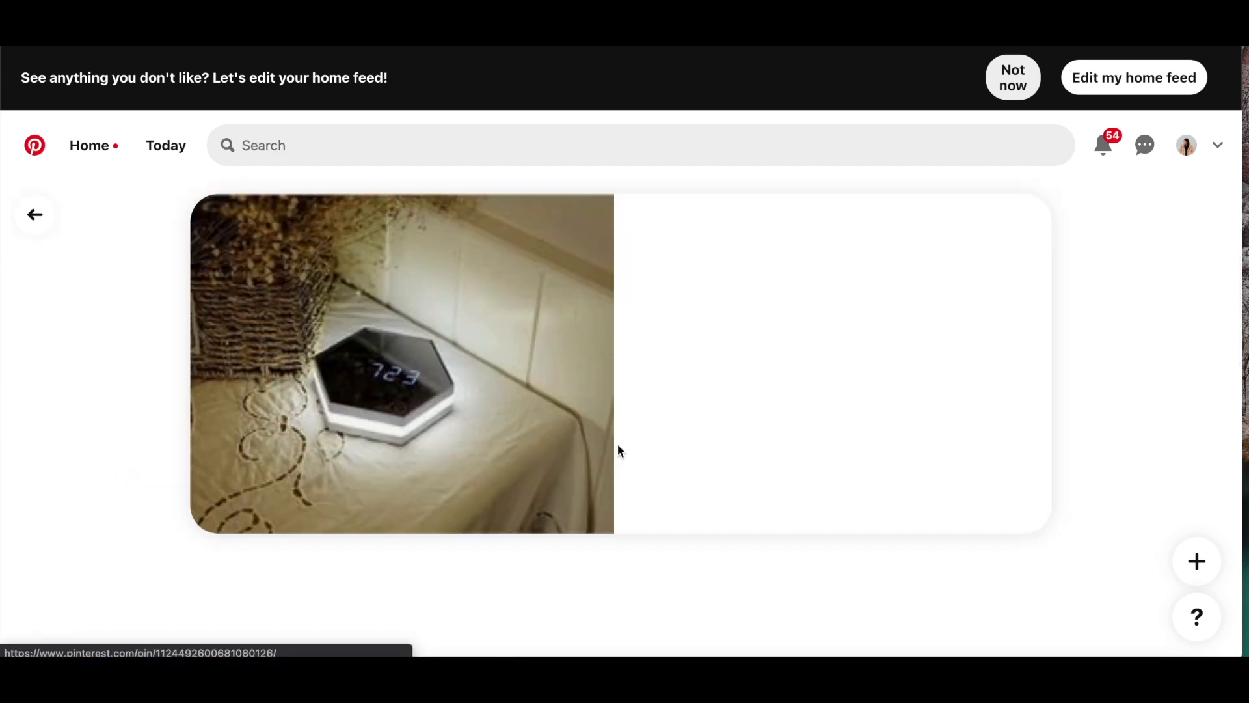
right_click(428, 455)
left_click(459, 506)
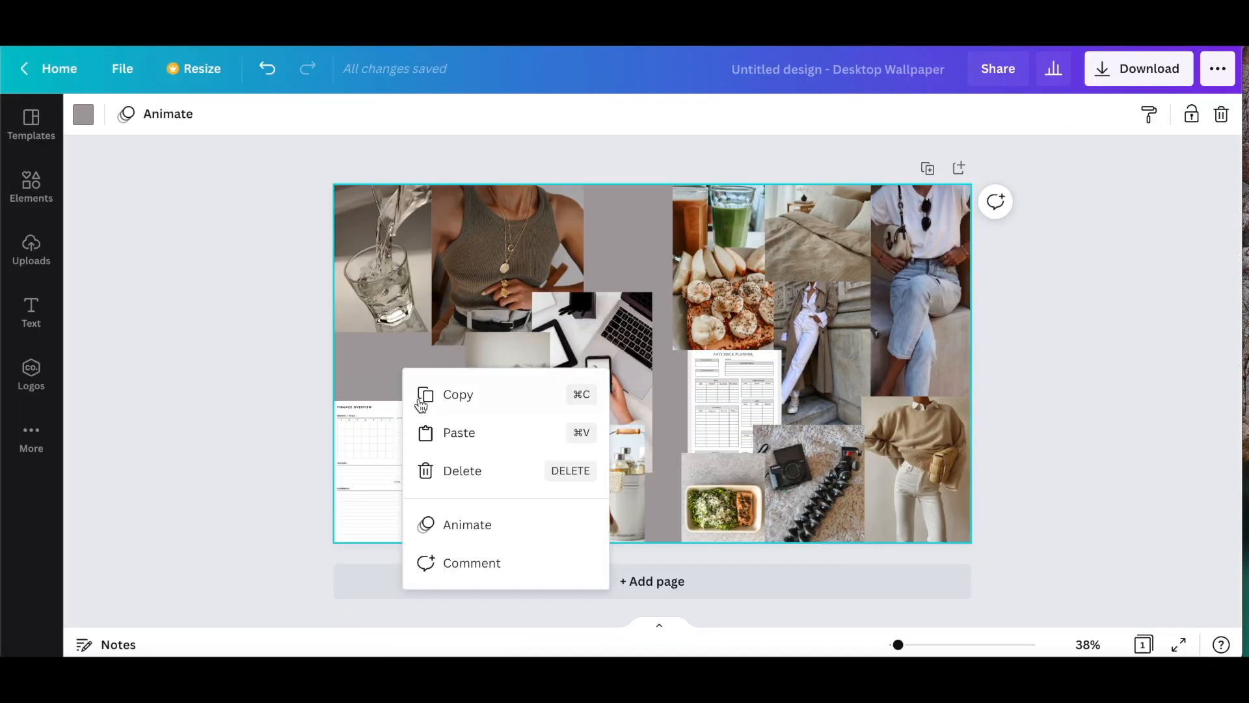
Paste the hexagonal clock image into the Canva collage, shrink it and place it between the water glass and the Finance Overview planner.
left_click(451, 432)
left_click_drag(781, 265, 644, 305)
left_click_drag(598, 403, 446, 383)
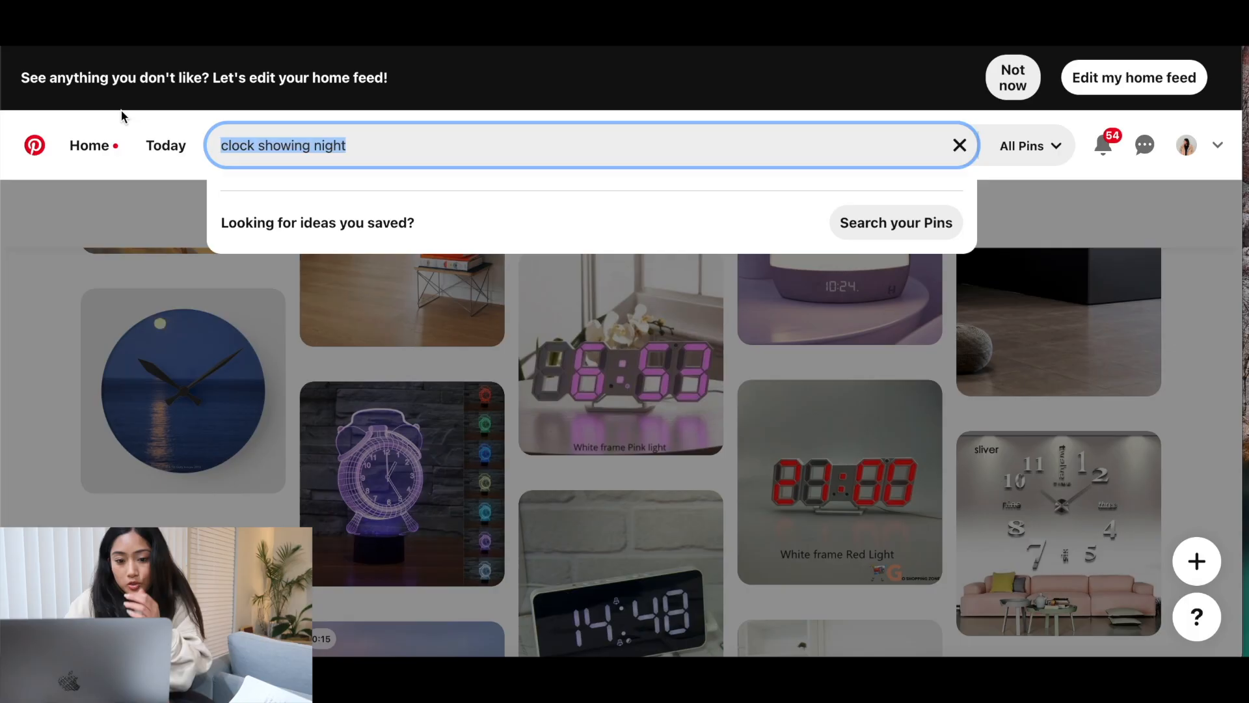
Search Pinterest for "books" and copy the image of upright tan books beside a potted plant.
key("Return")
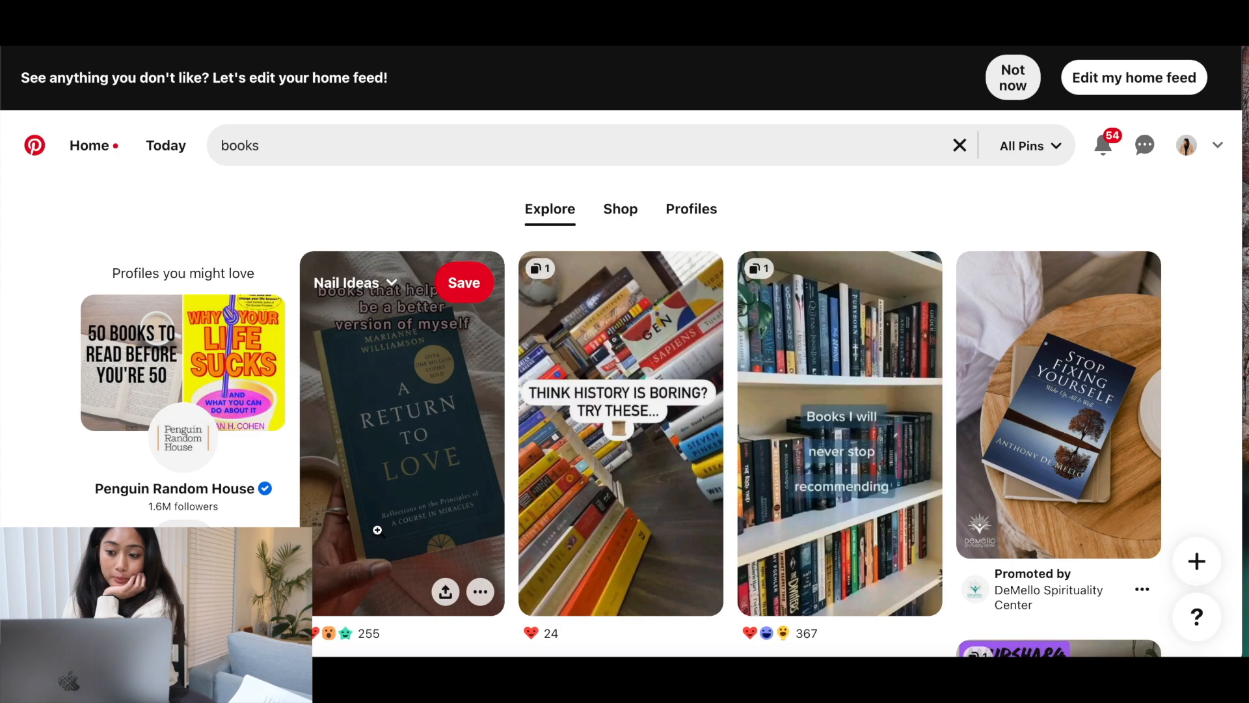
scroll(377, 530, "down", 10)
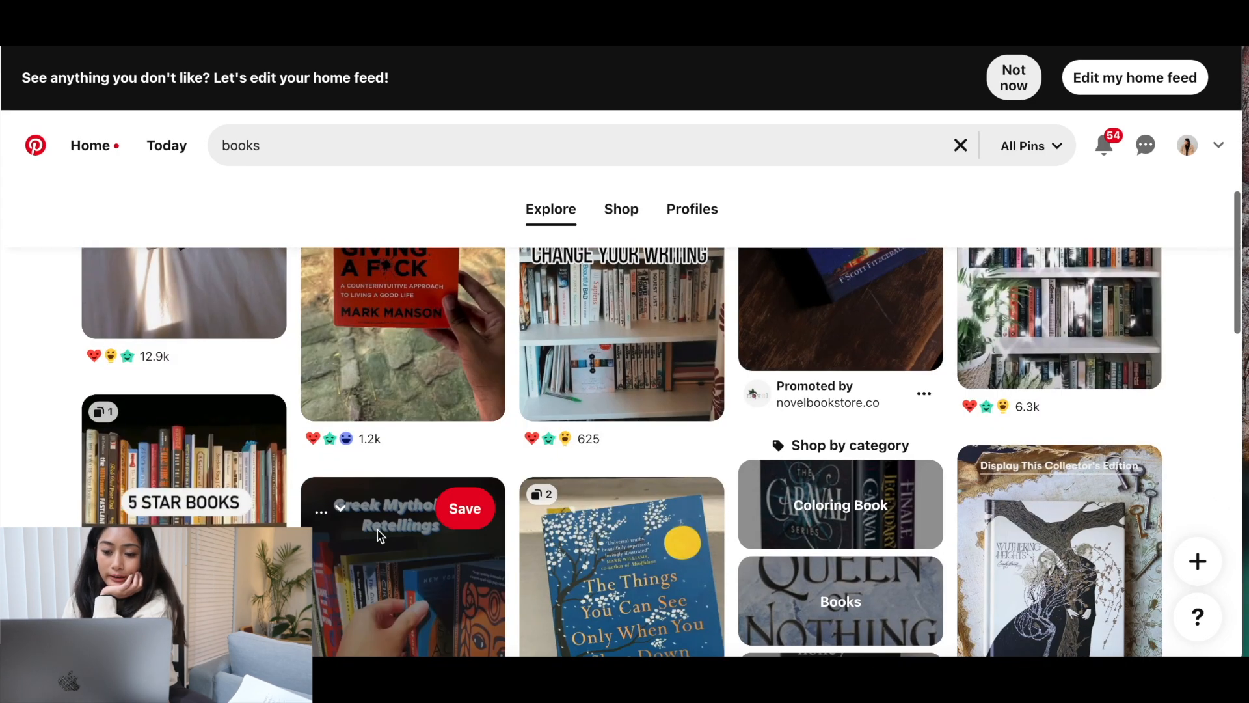
scroll(378, 530, "down", 3)
scroll(377, 529, "down", 5)
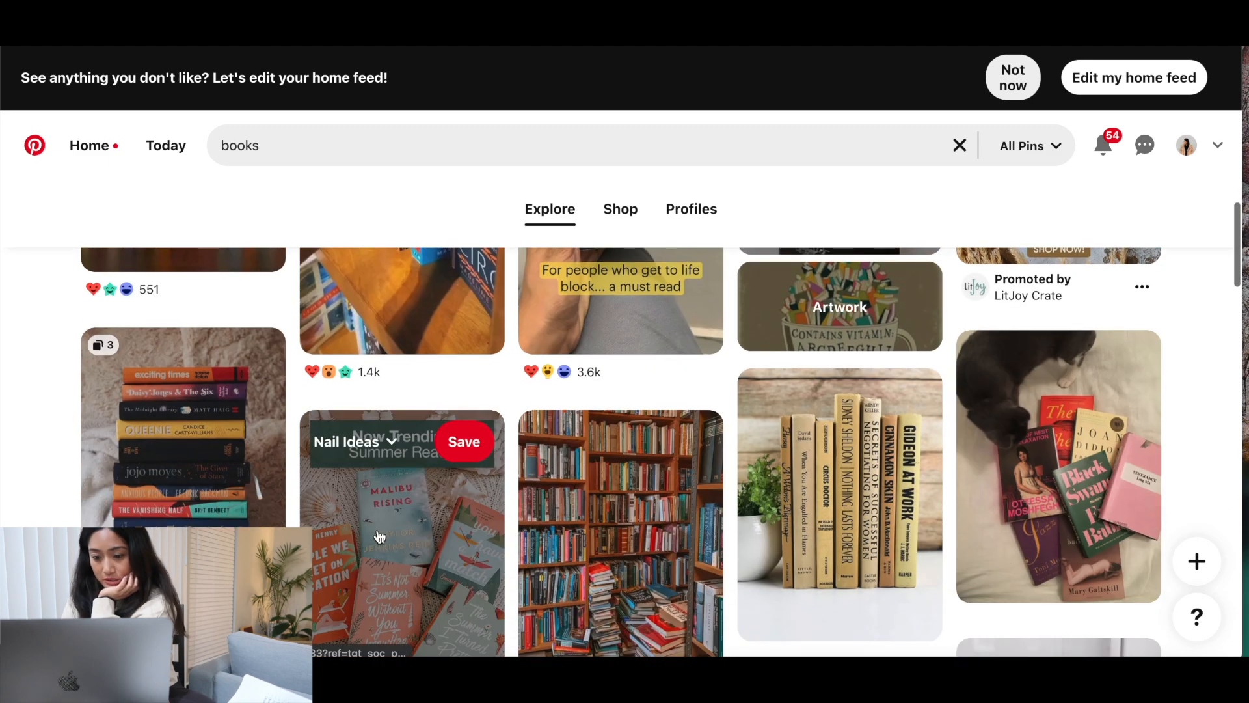
scroll(380, 537, "down", 2)
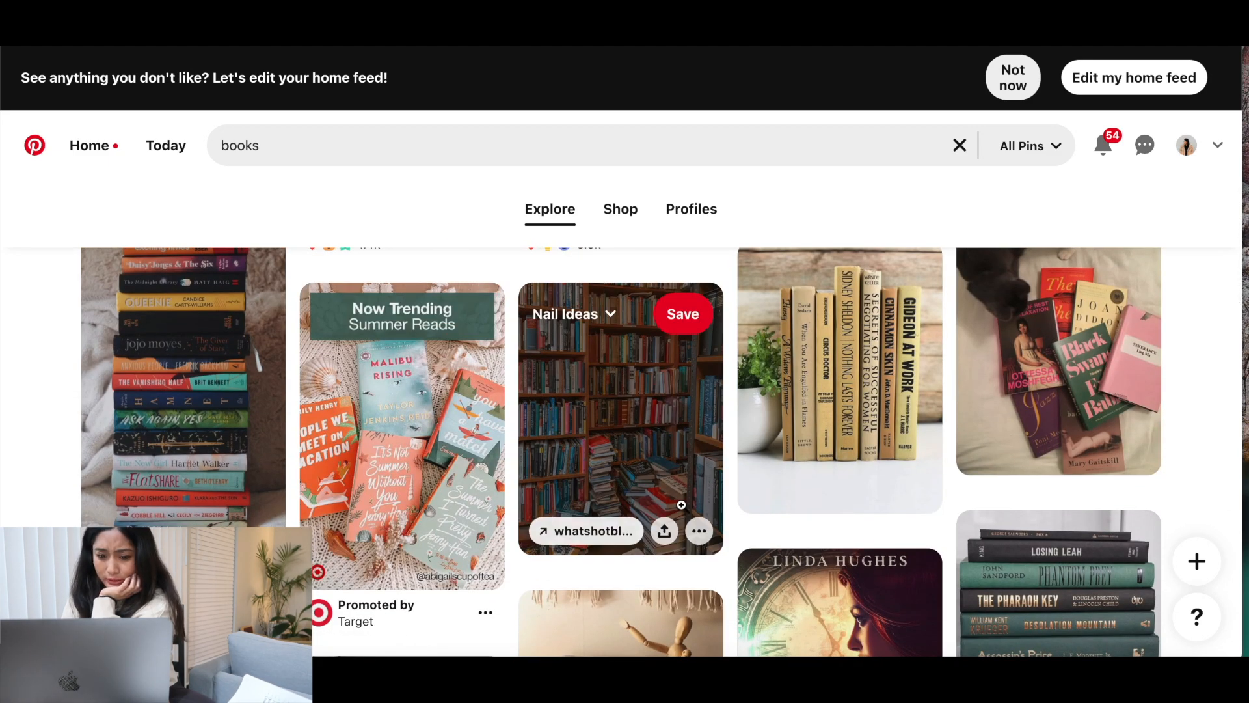
left_click(880, 412)
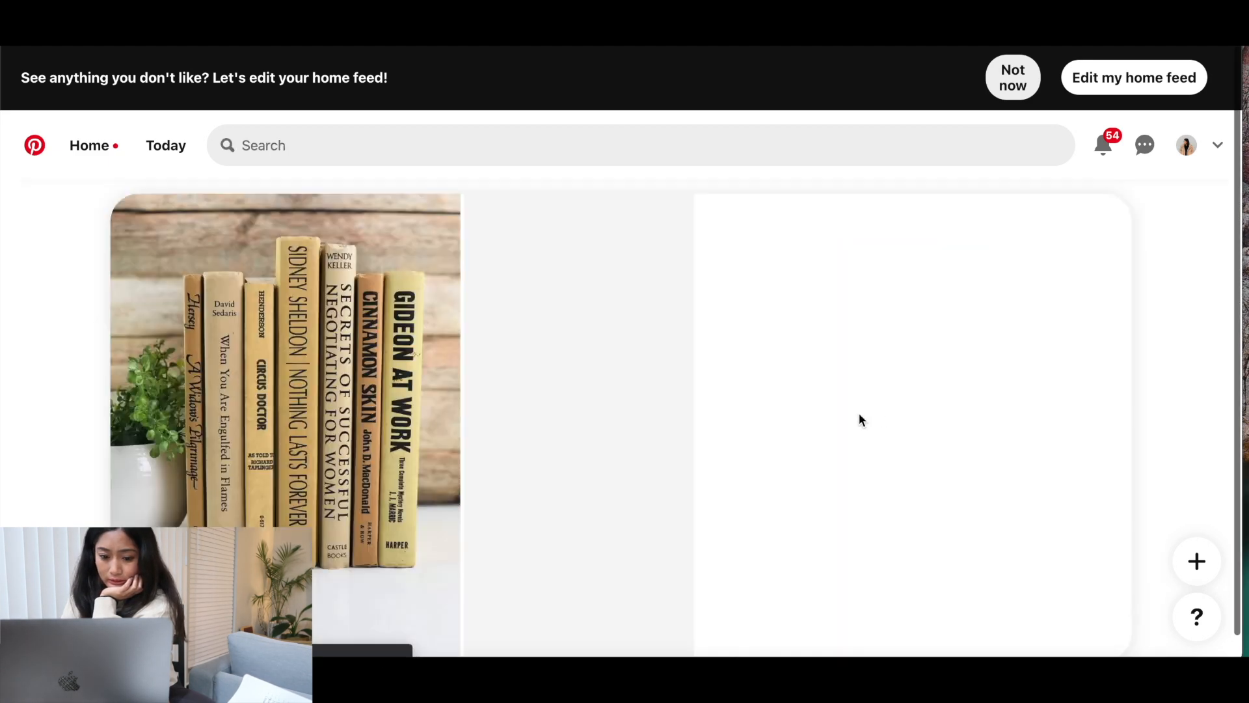
right_click(385, 394)
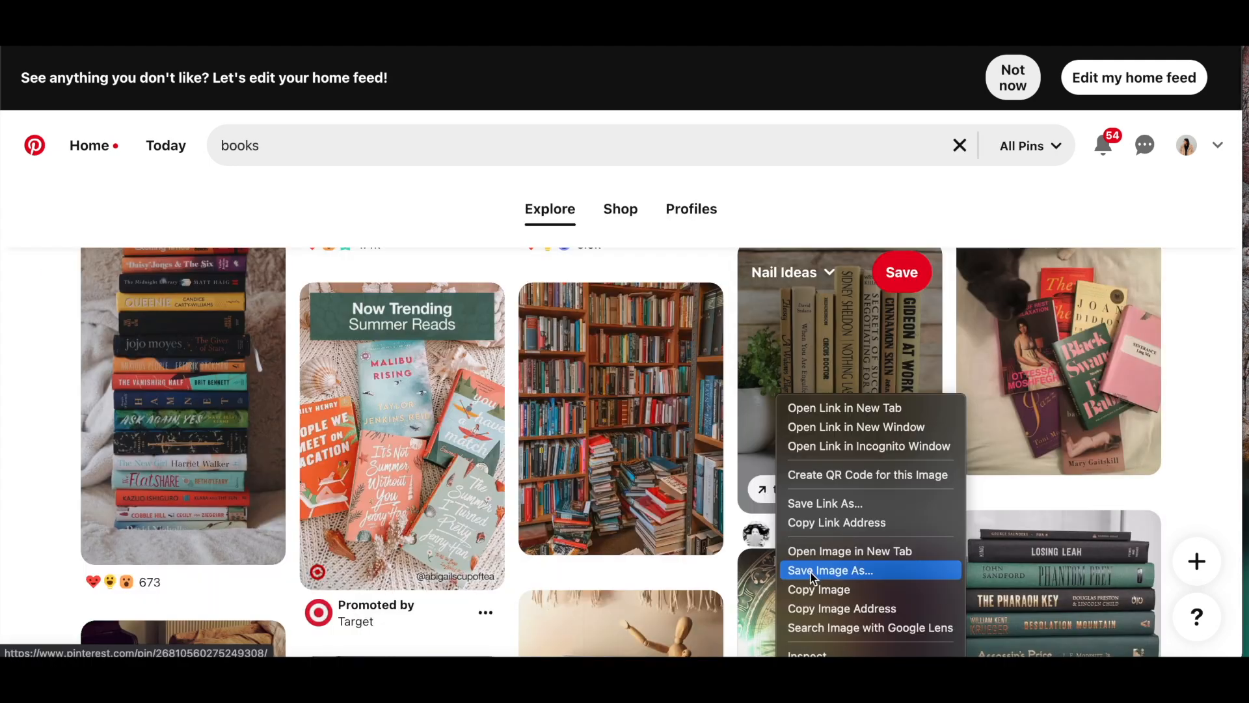
left_click(836, 569)
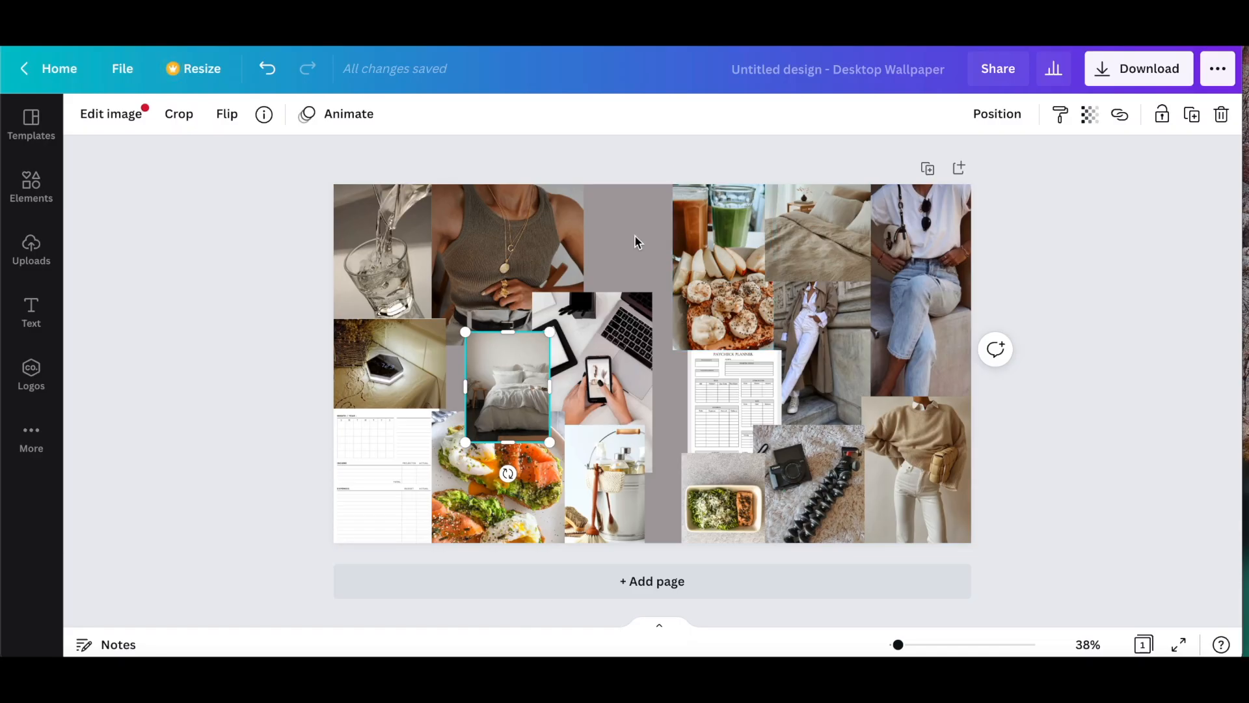
Paste the tan books image into the Canva collage, shrink it and place it between the hexagonal clock and the grey-walled bedroom.
right_click(635, 237)
left_click(670, 300)
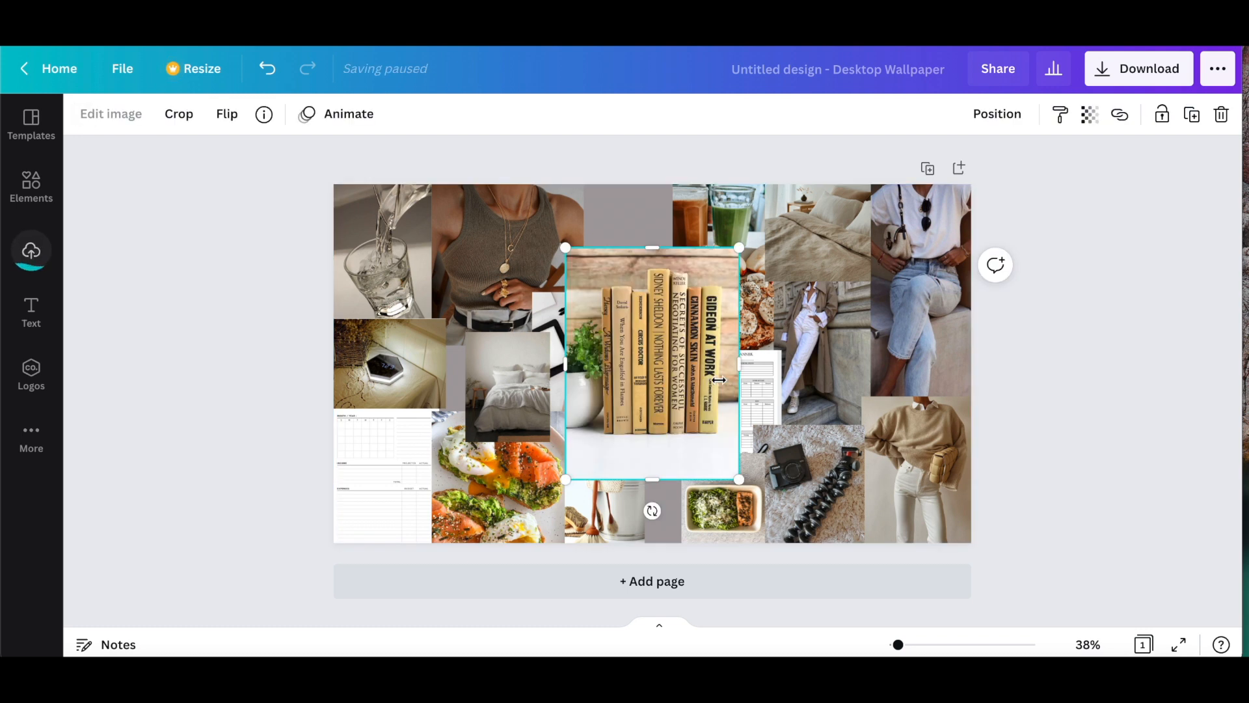
left_click_drag(742, 248, 644, 349)
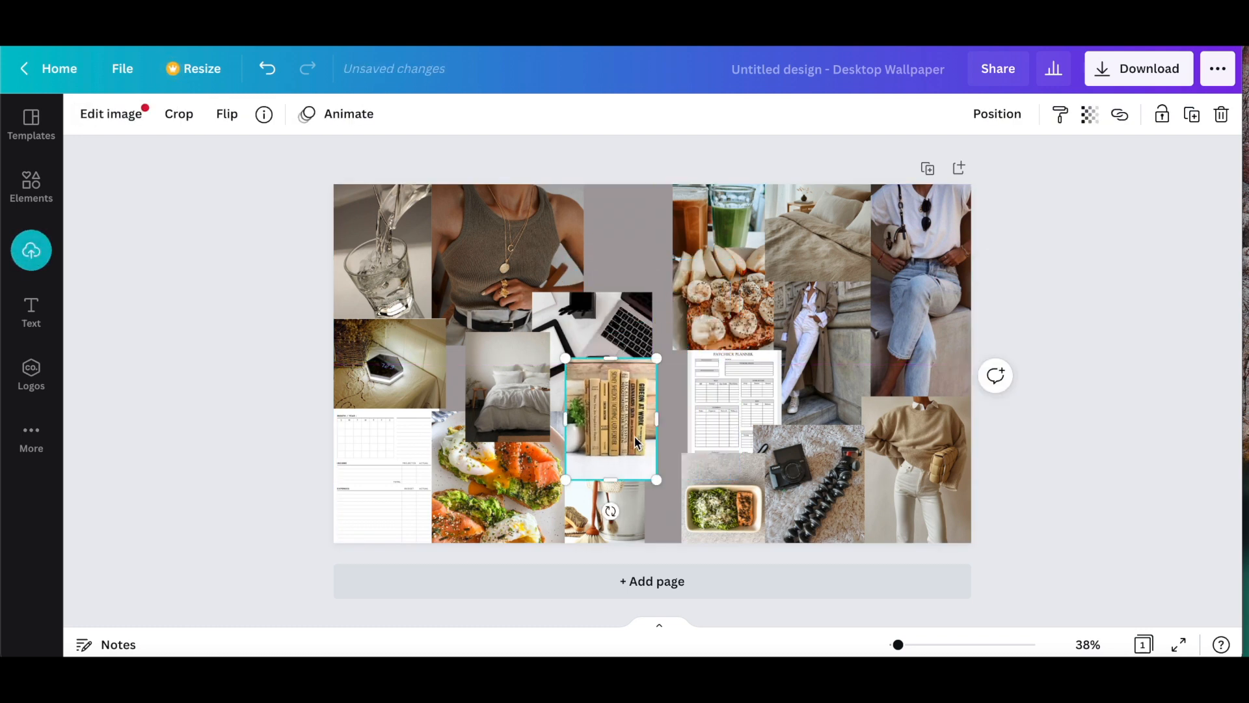
left_click_drag(637, 442, 496, 404)
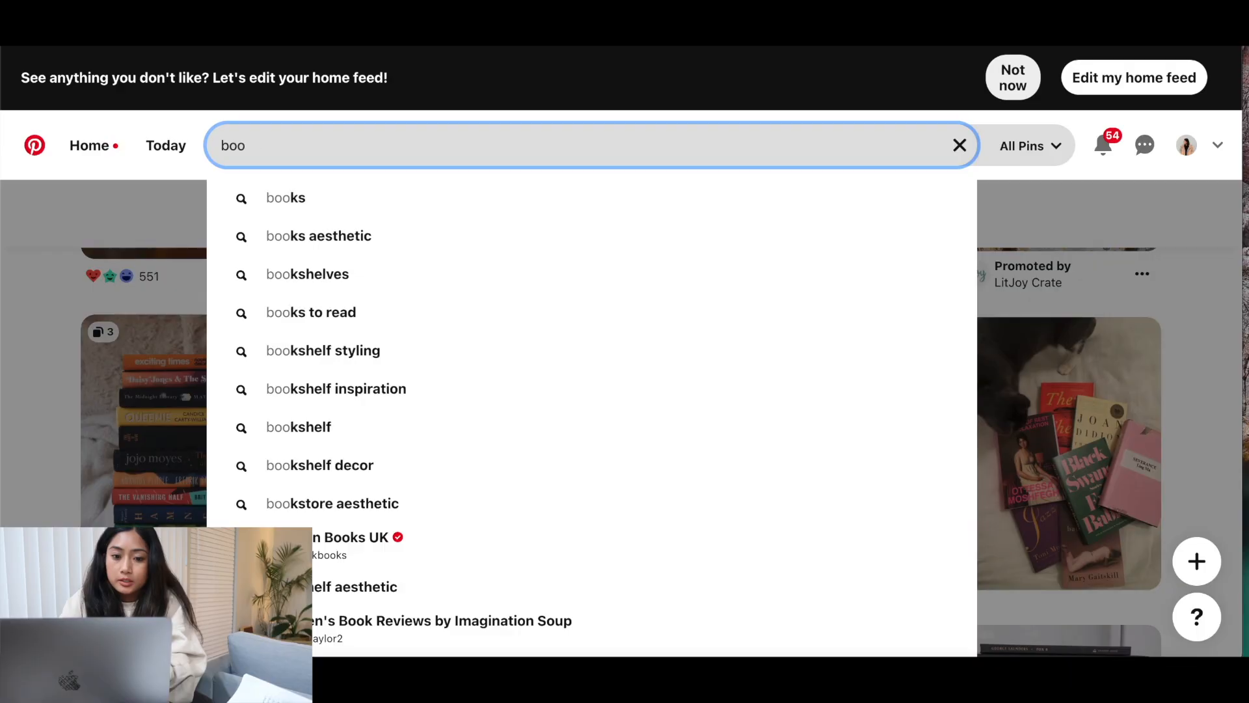
Search Pinterest for "101 essays to change the way you think".
key("BackSpace")
key("BackSpace")
key("BackSpace")
type("101 essays")
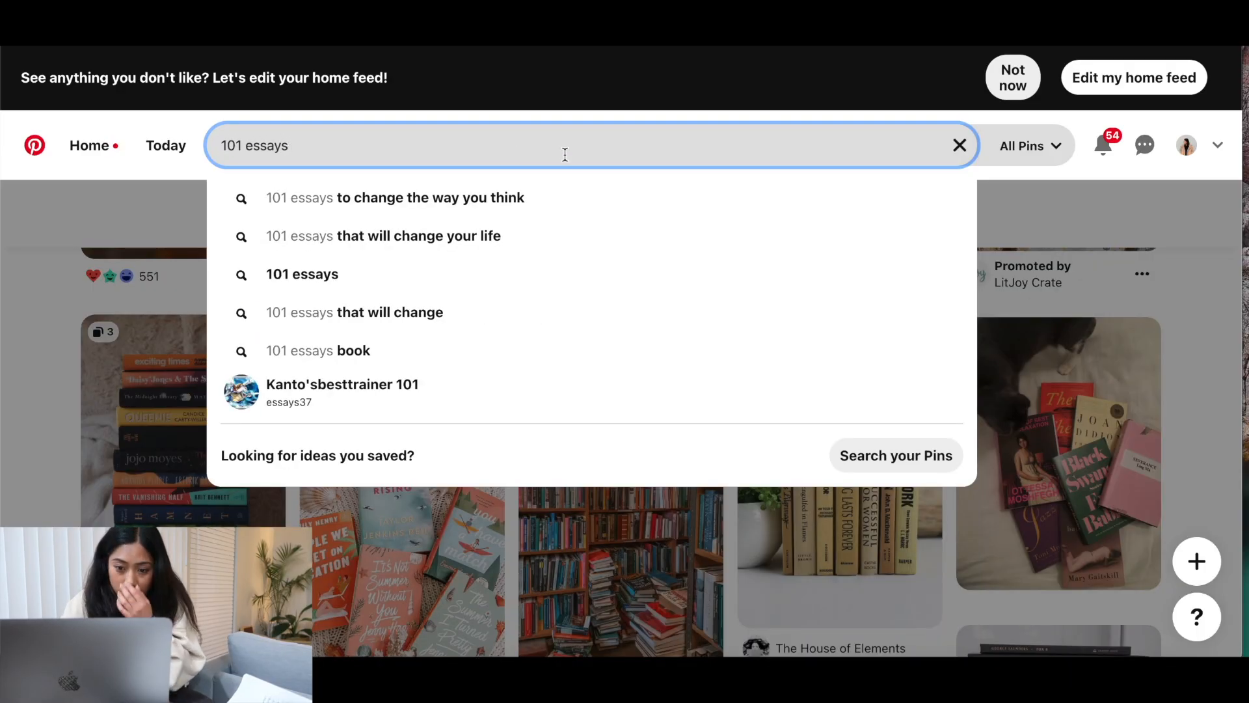
left_click(512, 198)
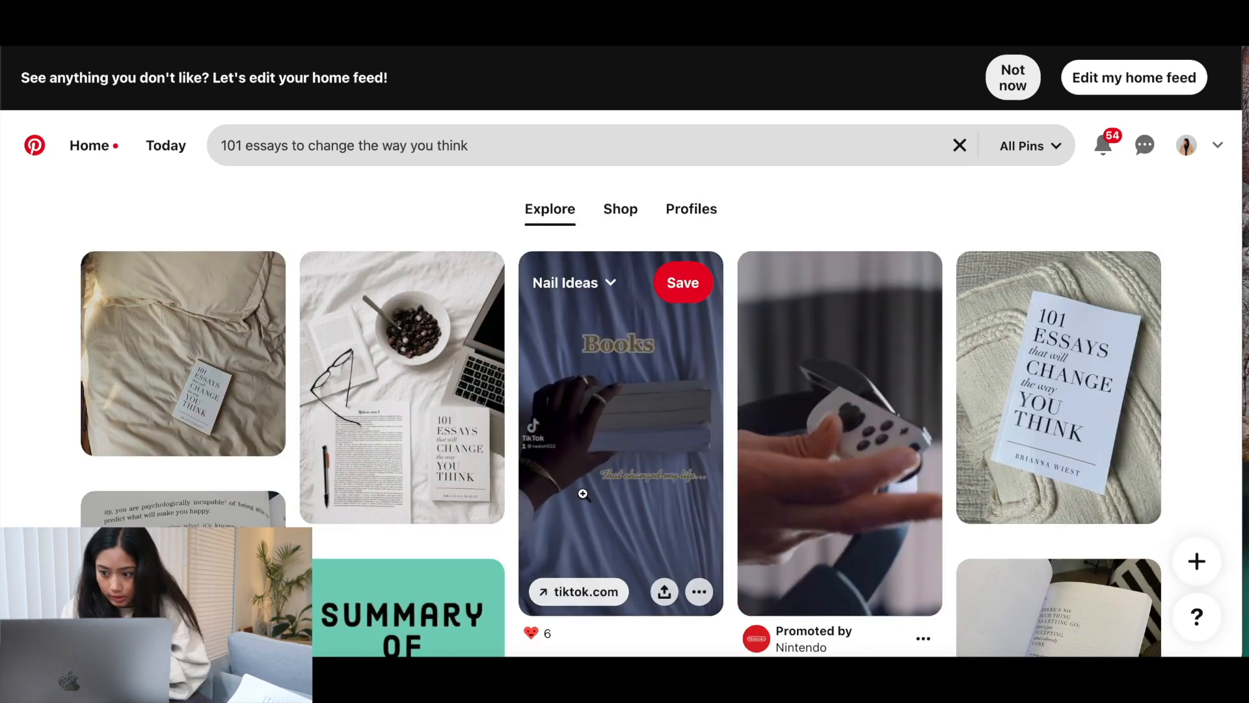
Find the pin of the 101 Essays book lying on white bedding beside a candle, open it and copy its image.
scroll(570, 457, "down", 1)
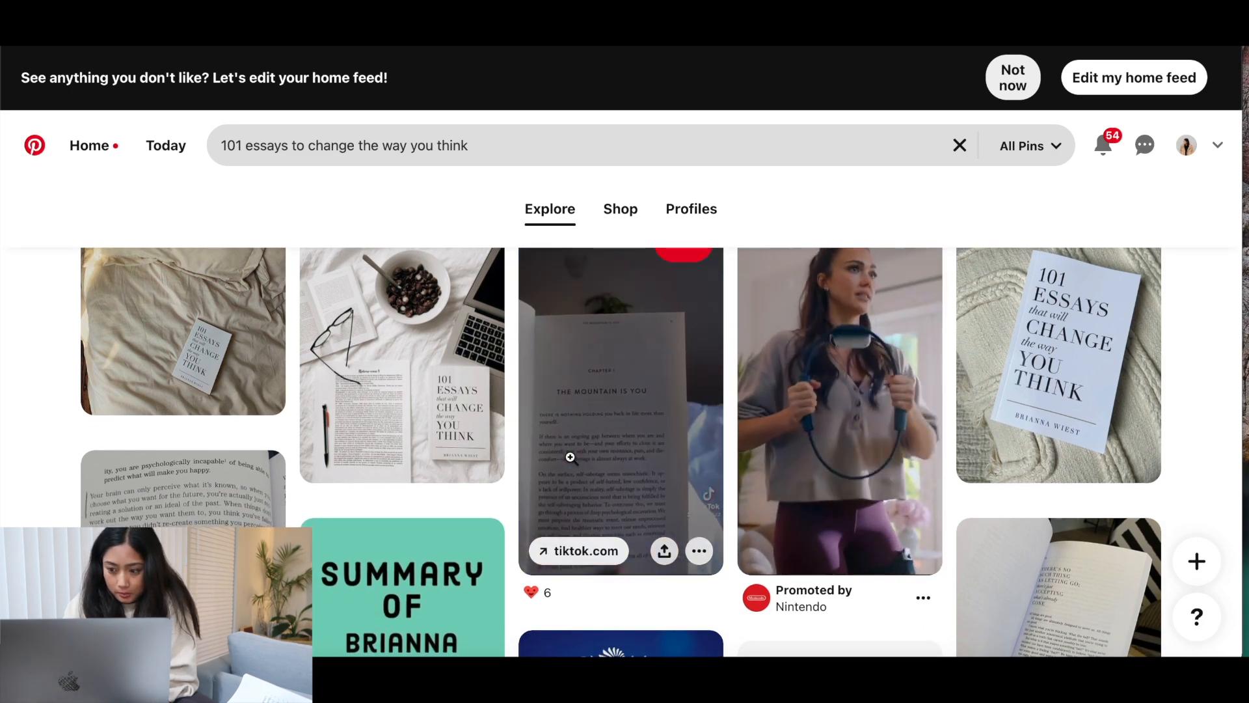
scroll(570, 457, "down", 10)
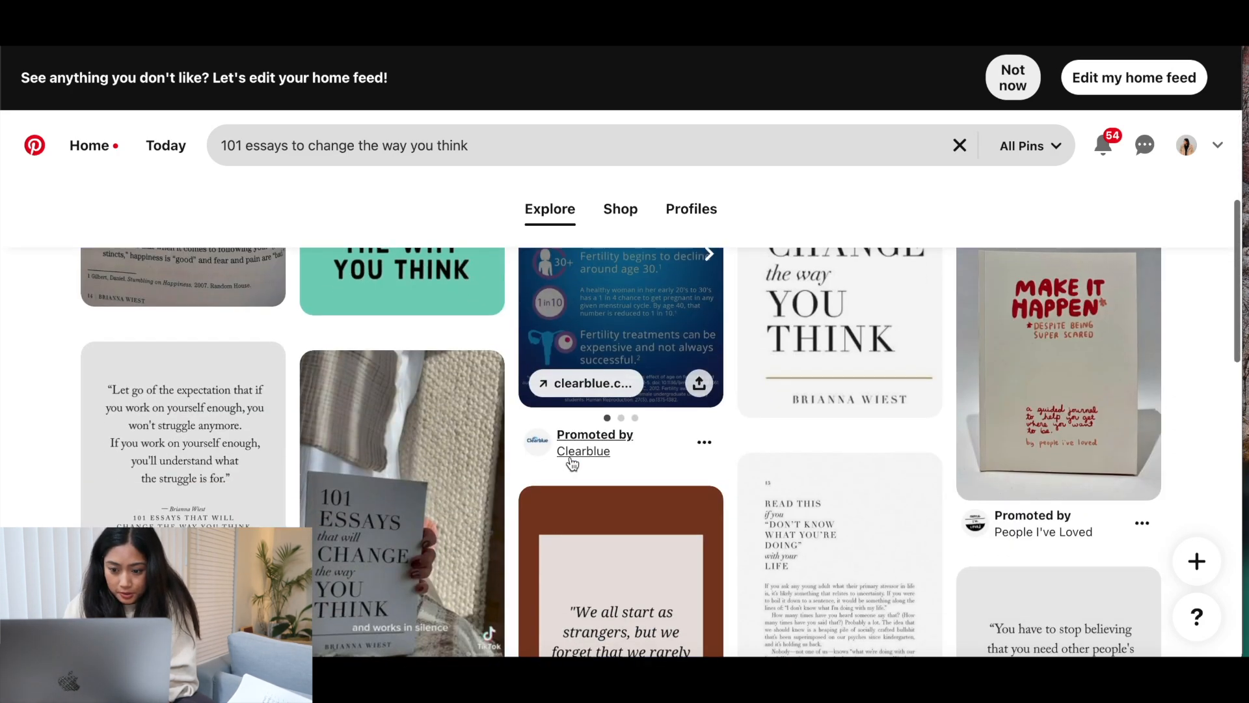
scroll(521, 514, "down", 7)
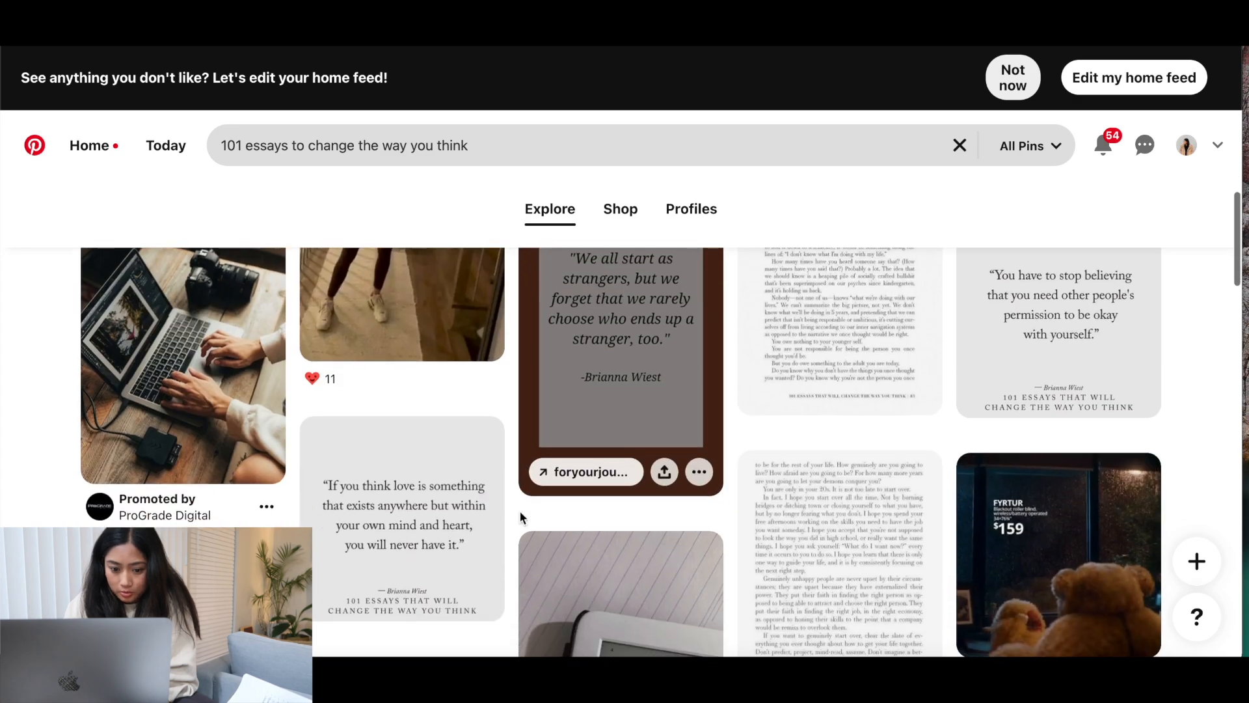
scroll(520, 517, "down", 5)
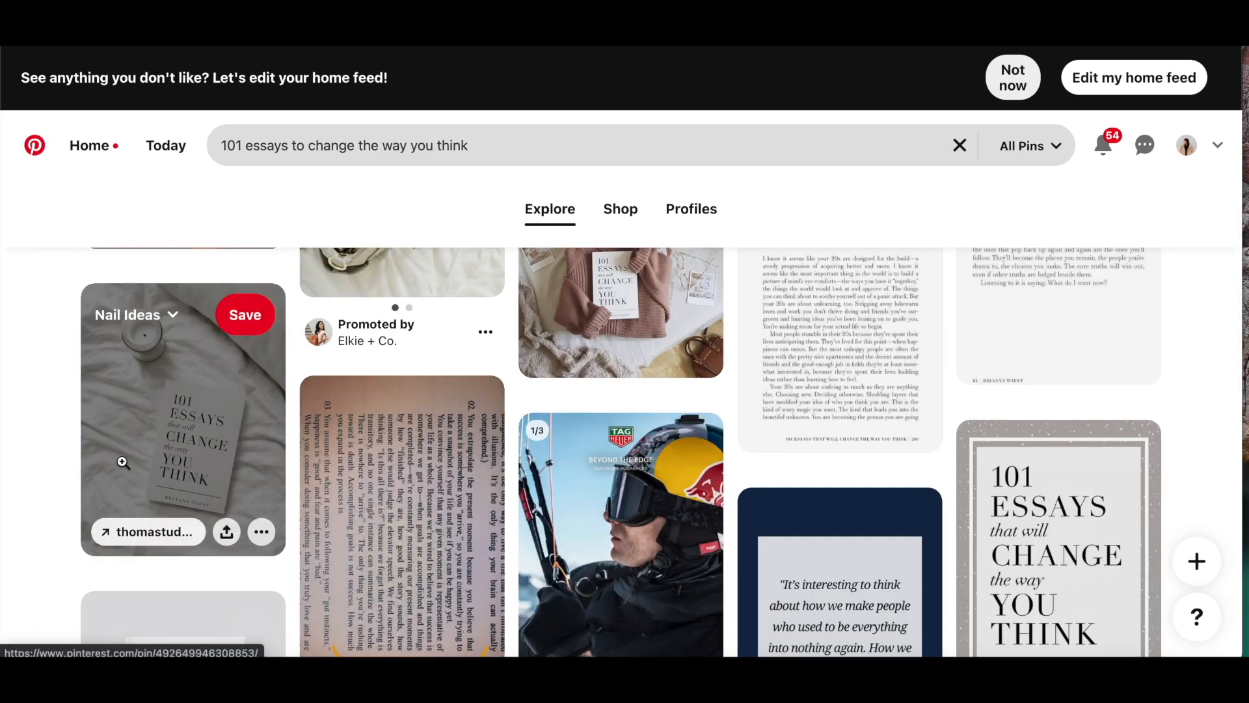
left_click(120, 460)
right_click(431, 379)
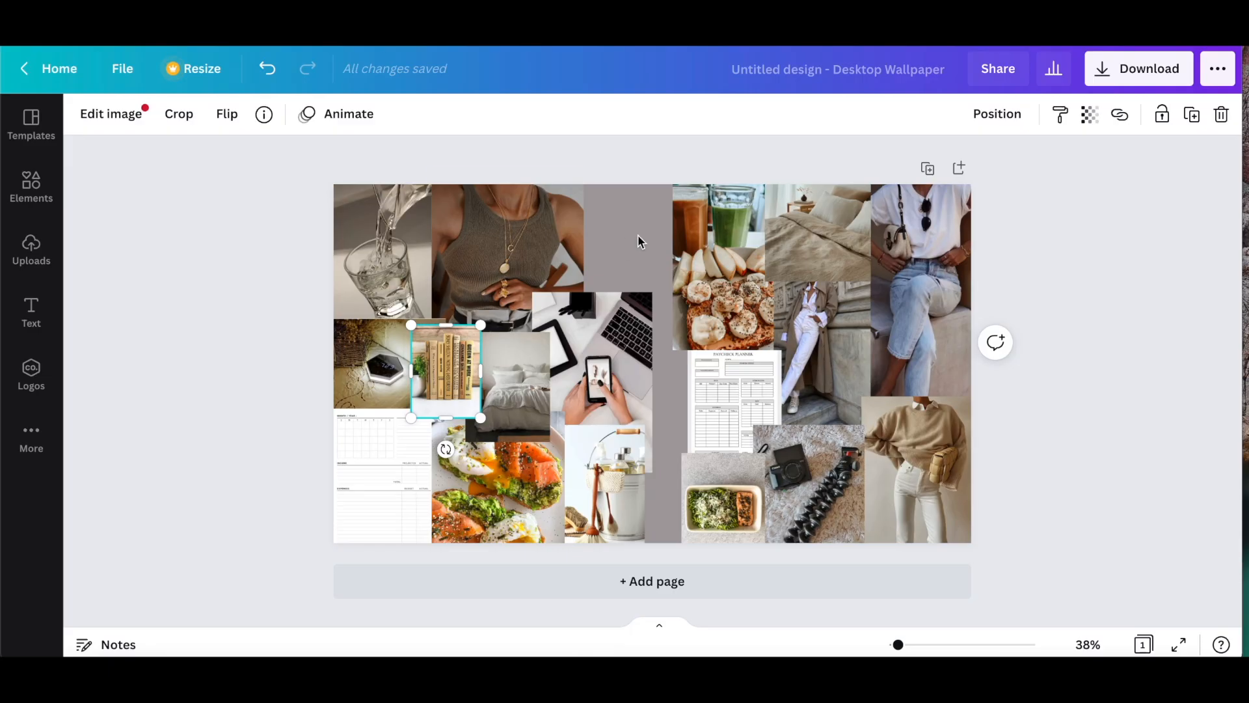
Paste the 101 Essays book image into the Canva collage, shrink it and place it at the top edge between the tank-top outfit and the juices.
right_click(638, 242)
left_click(691, 298)
left_click_drag(737, 255, 672, 293)
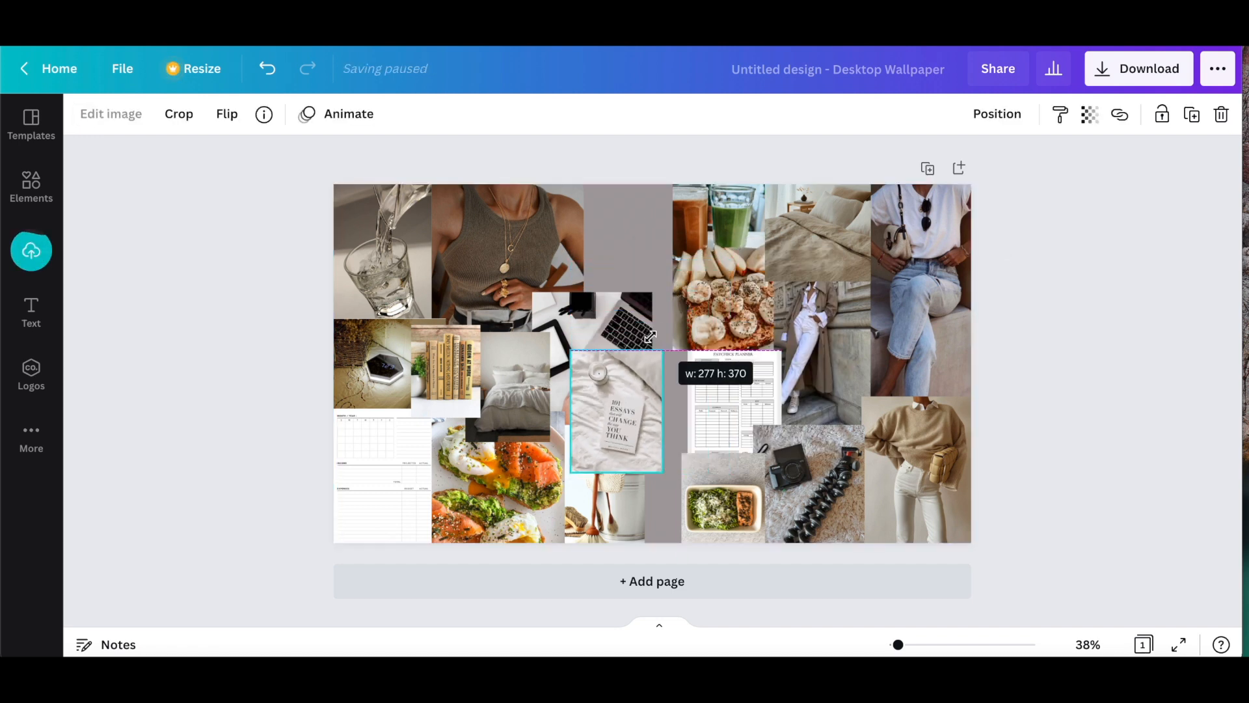
left_click_drag(622, 420, 630, 346)
left_click_drag(629, 250, 629, 251)
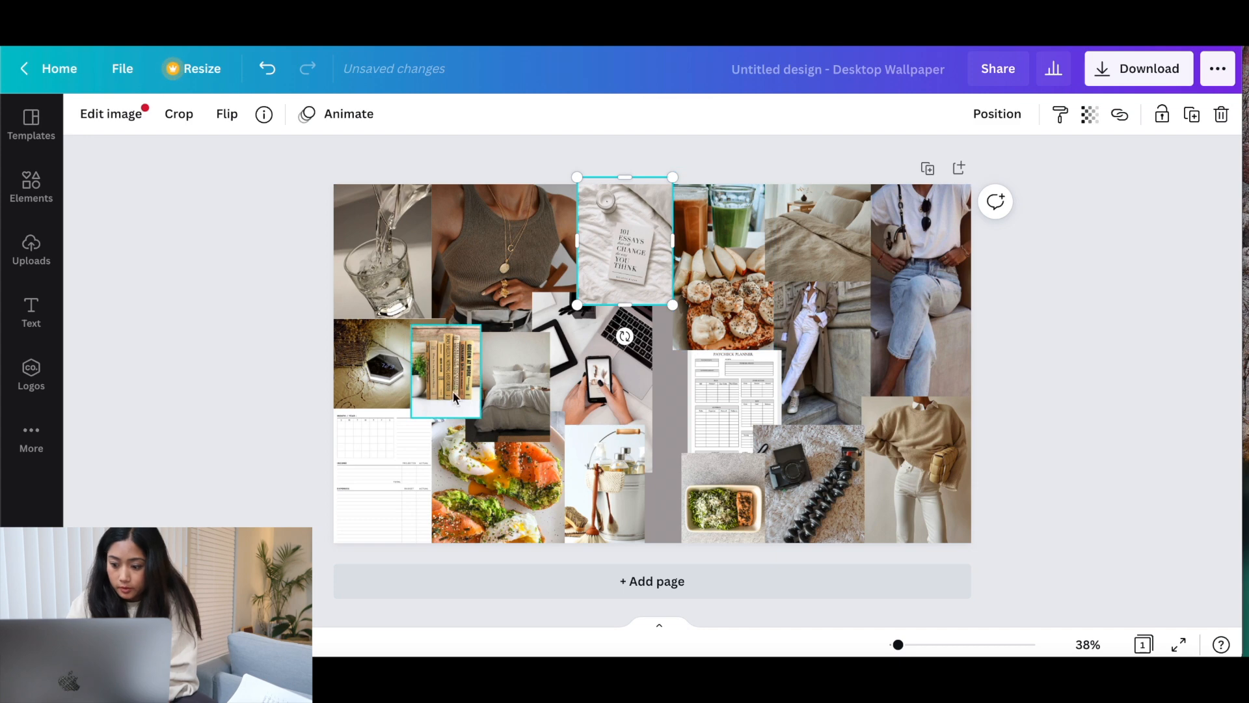
Delete the tan books image from the collage.
key("Delete")
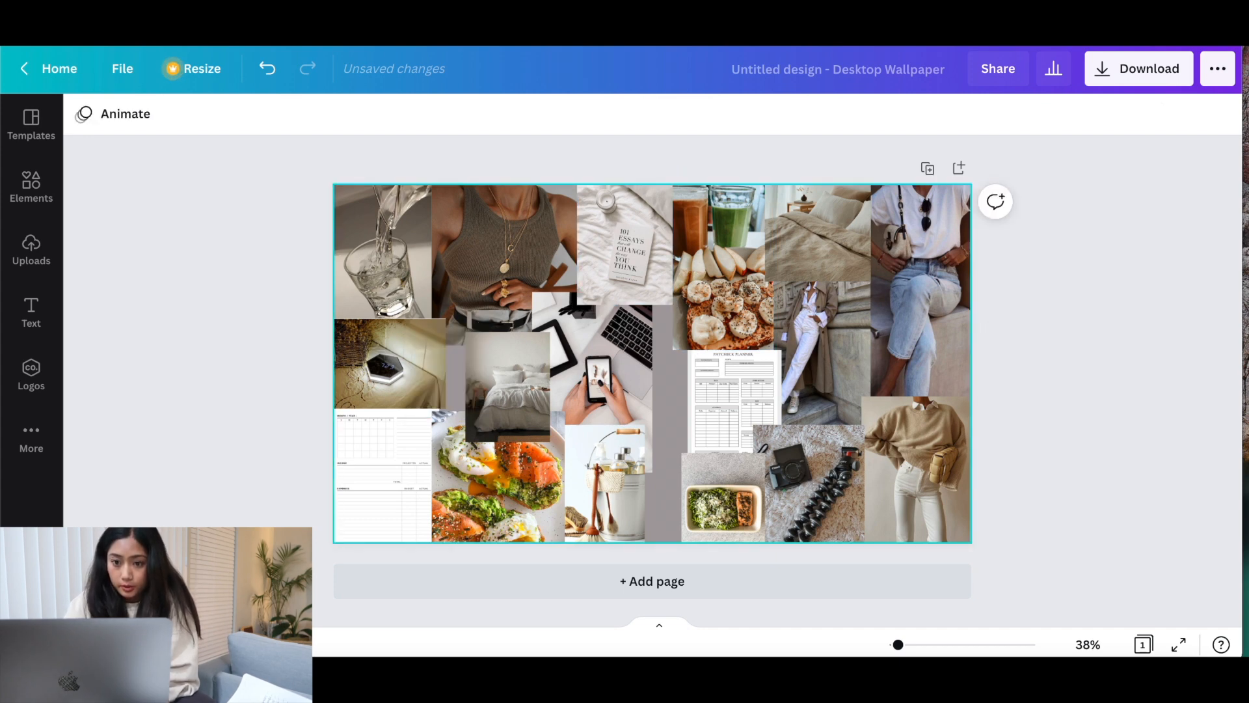
Switch to Pinterest and search for "open books".
key("ctrl+Tab")
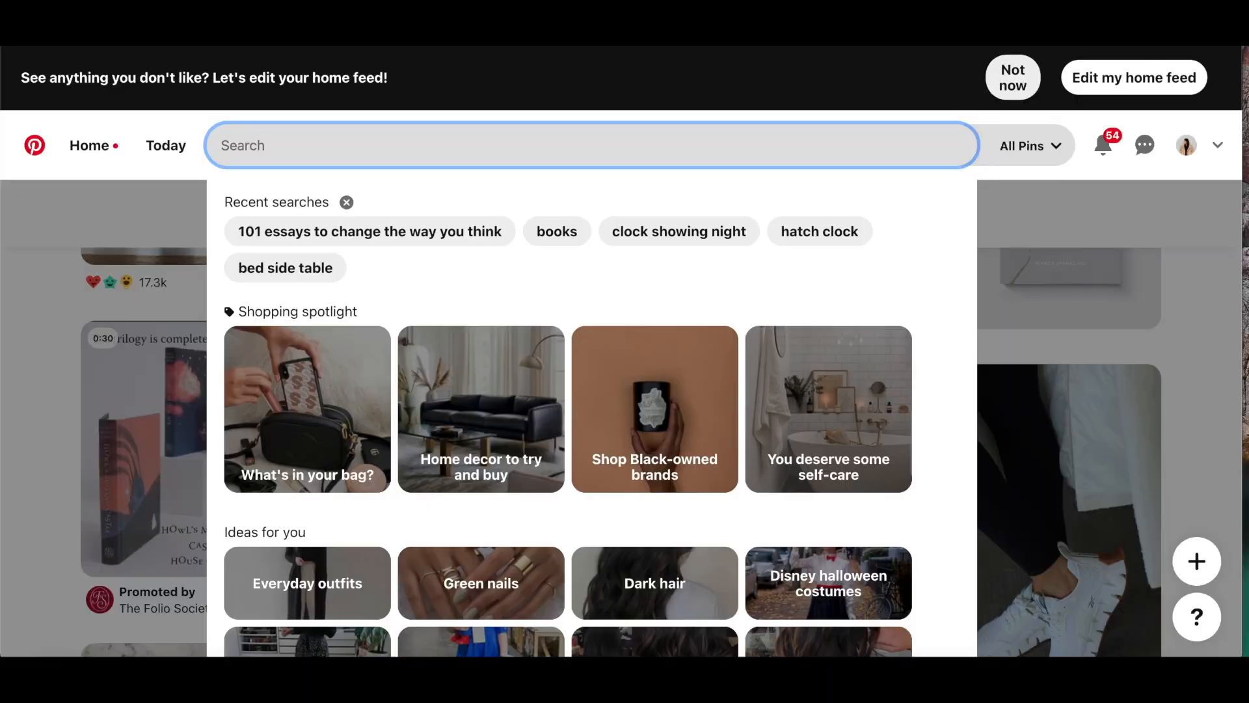
type("open books")
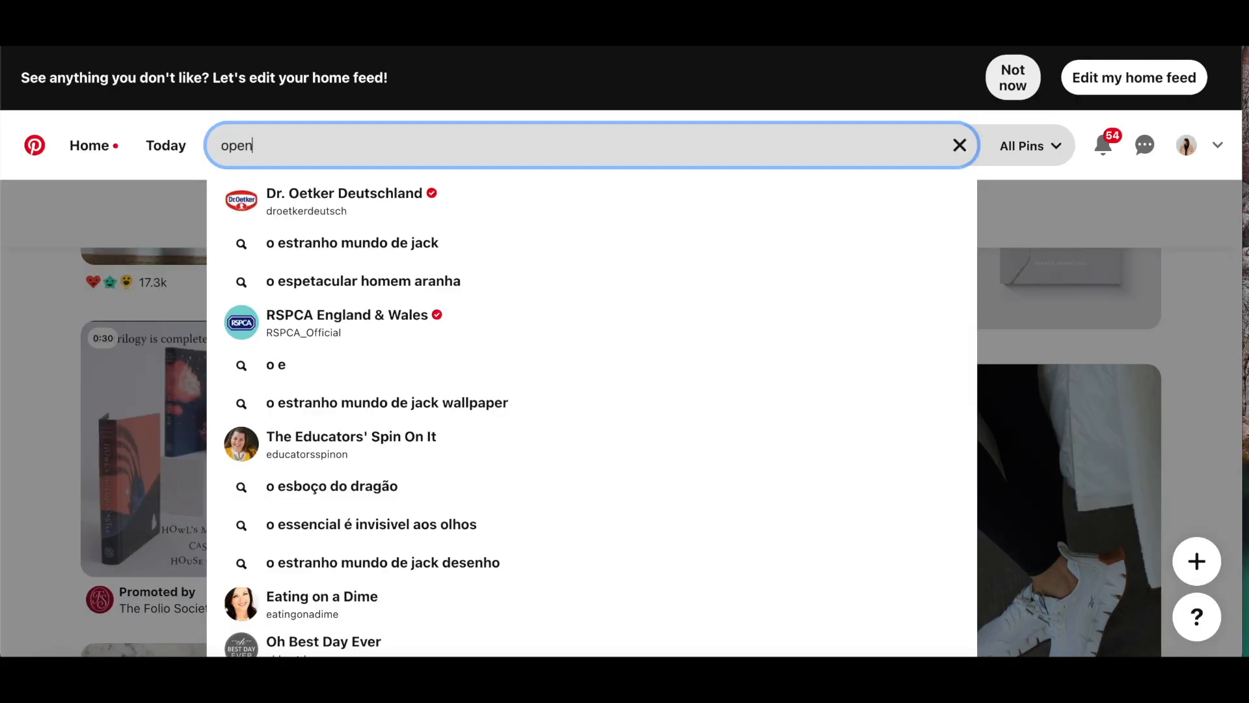
key("Return")
Find the pin of an open book with a coffee cup and glasses on a blanket, open it and copy its image.
scroll(473, 507, "down", 10)
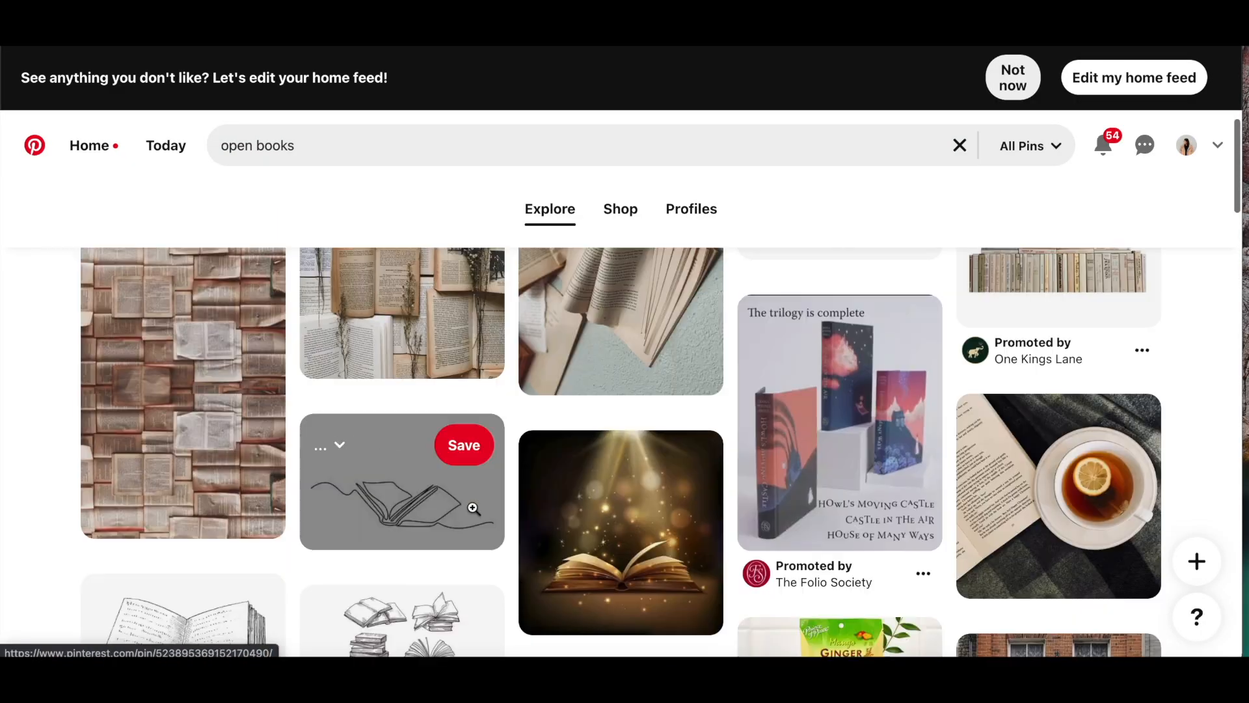
scroll(473, 514, "down", 15)
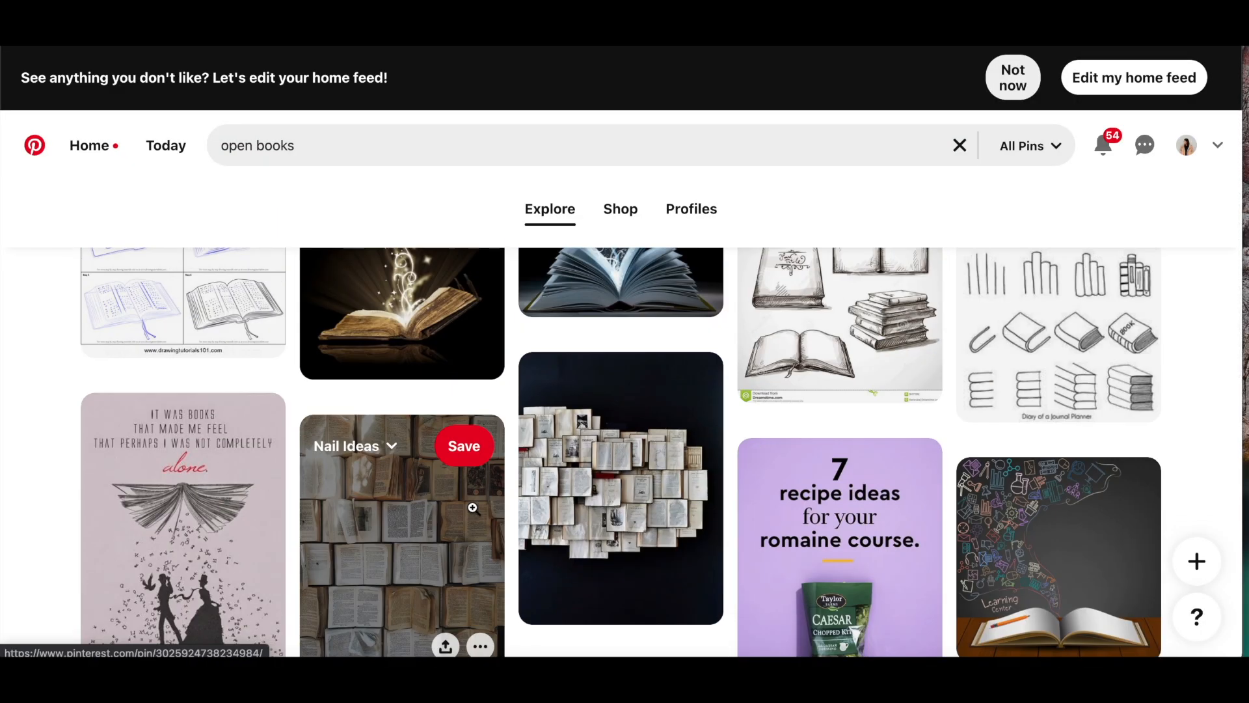
scroll(419, 376, "down", 7)
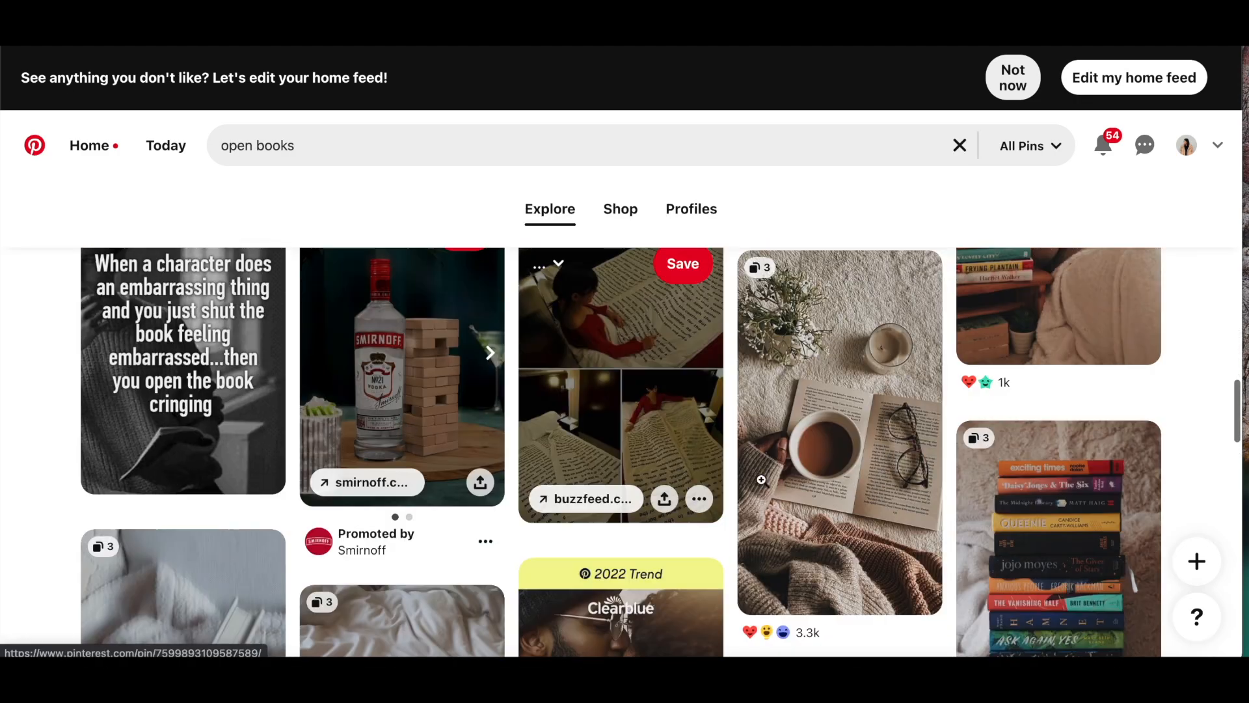
right_click(836, 473)
left_click(802, 525)
right_click(451, 430)
left_click(470, 464)
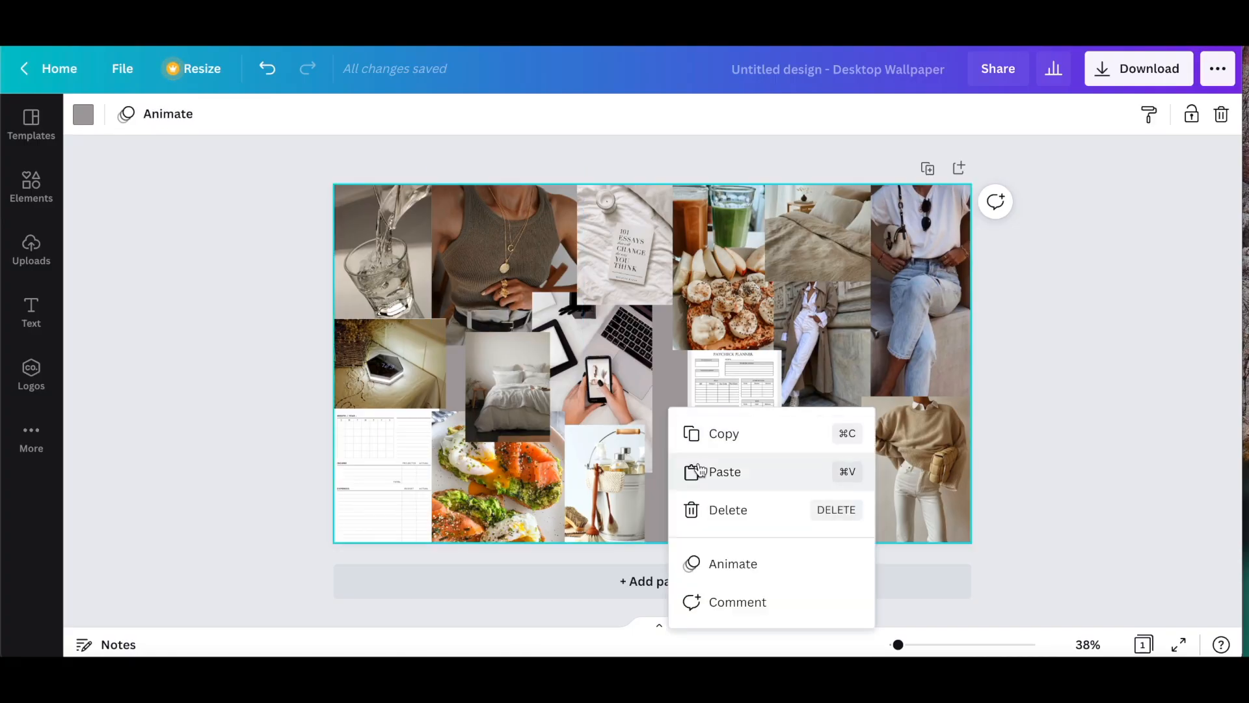
Paste the open-book image into the Canva collage, shrink it and place it between the phone-and-laptop photo and the paycheck planner.
left_click(700, 470)
left_click_drag(628, 406, 688, 358)
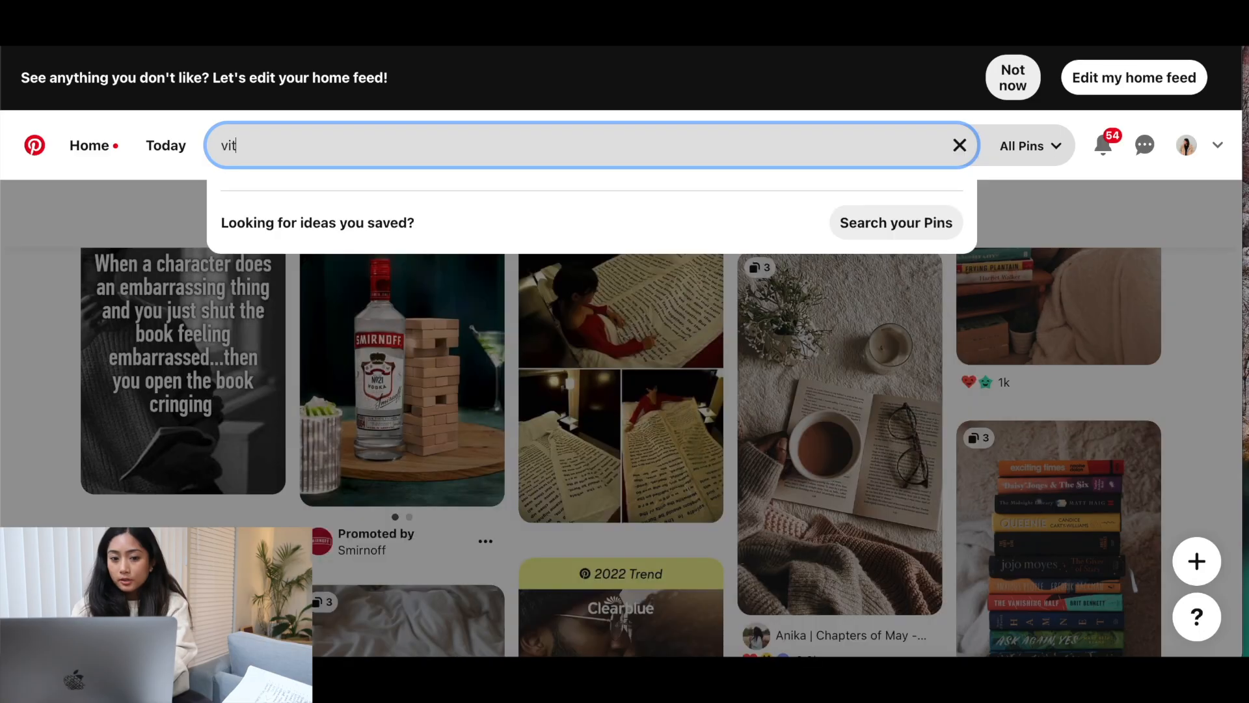
Search Pinterest for "vitruvi diffuser".
type("ruvi")
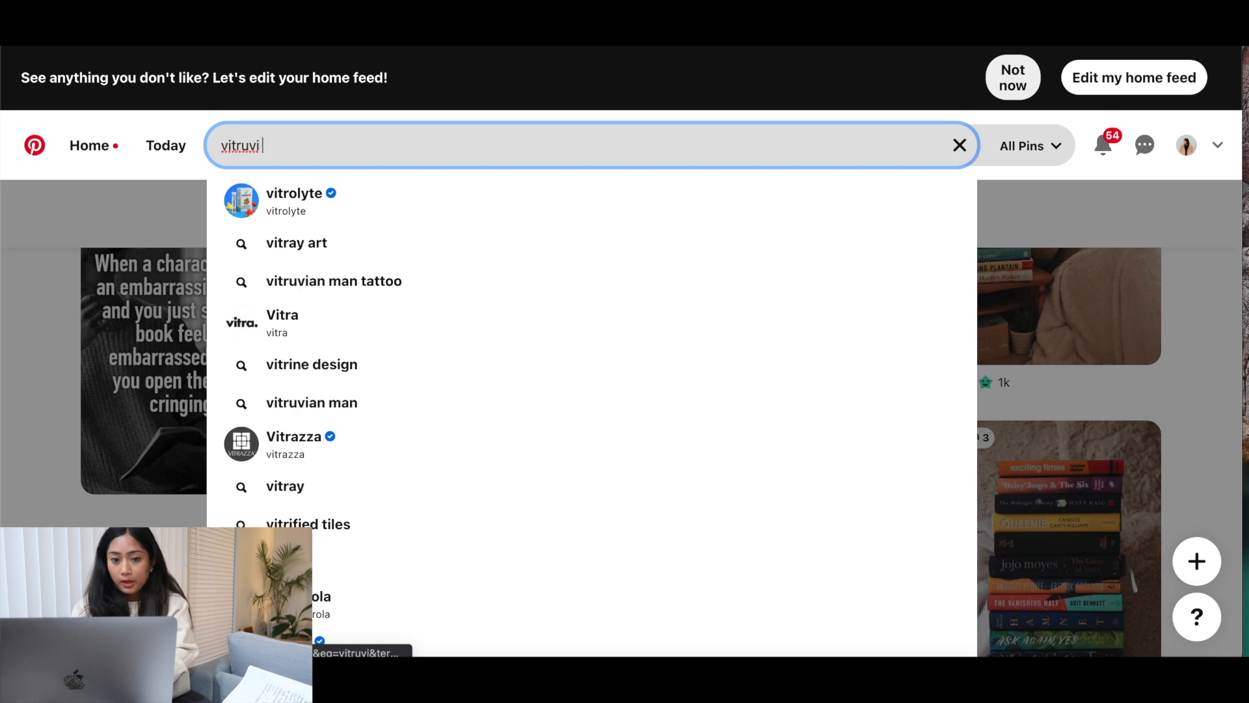
type(" diffuser")
key("Return")
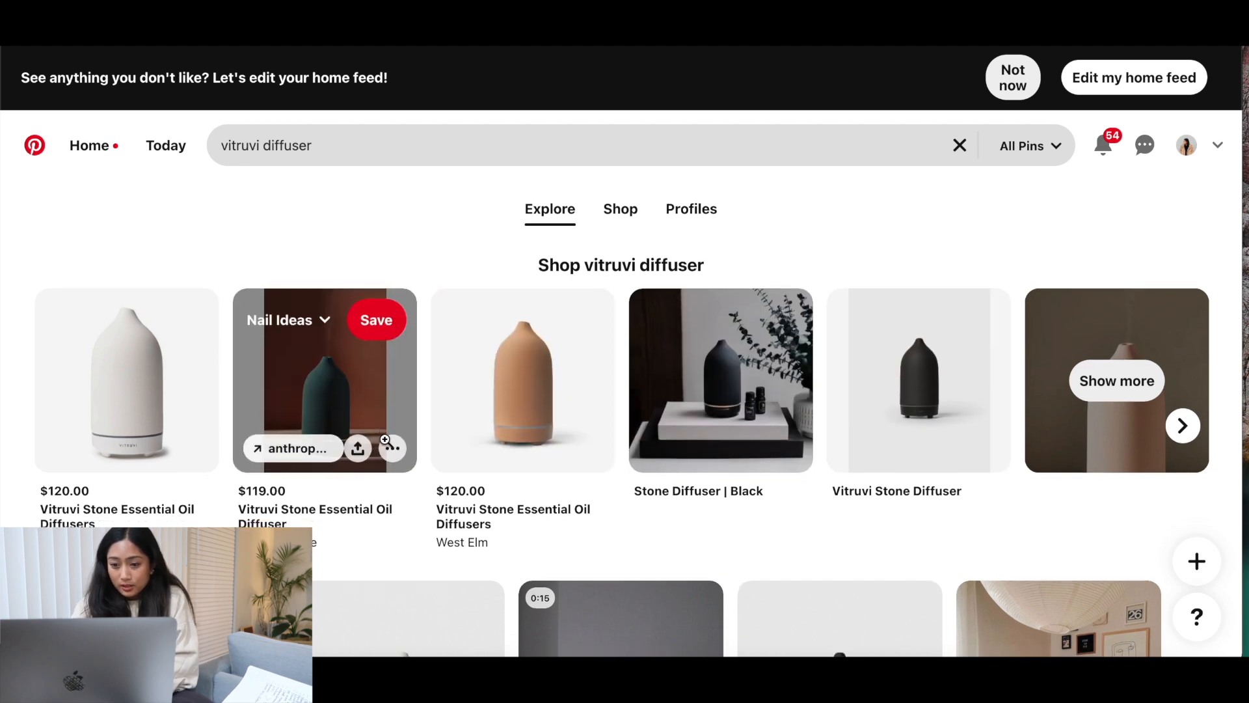
Find the pin of the pink diffuser on a tray beside a water glass, open it and copy its image.
scroll(388, 445, "down", 5)
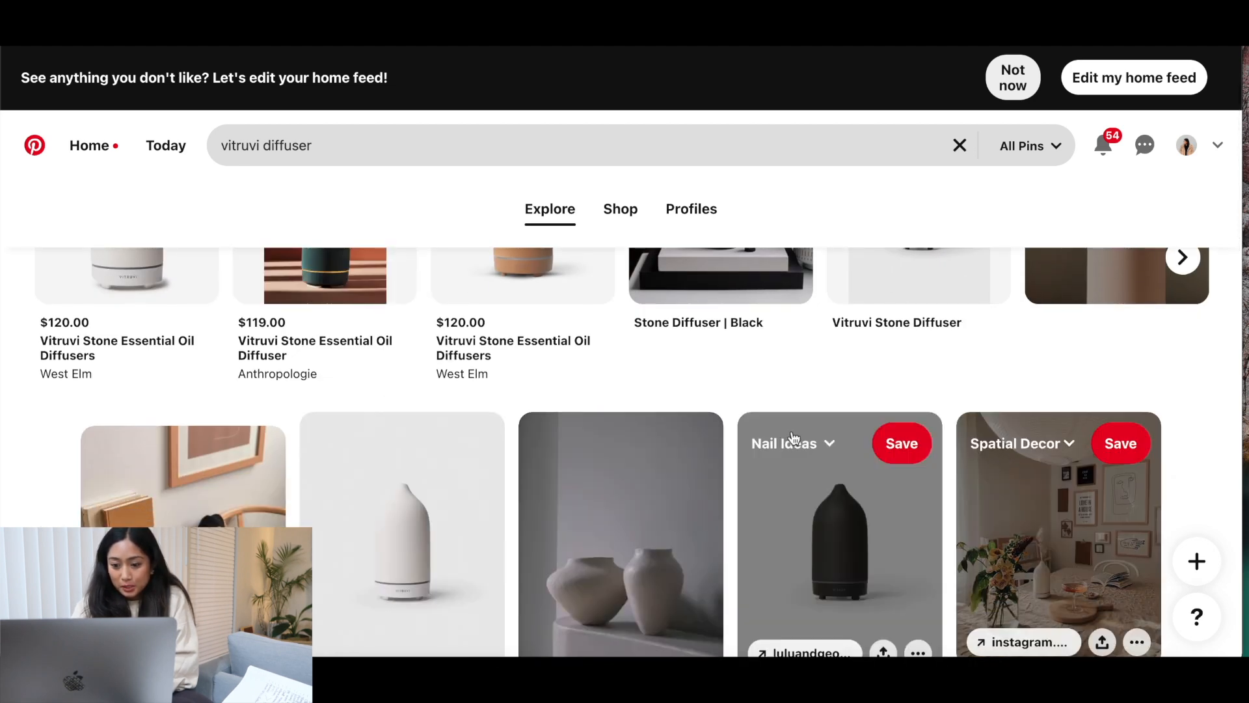
scroll(696, 384, "down", 2)
scroll(697, 385, "down", 5)
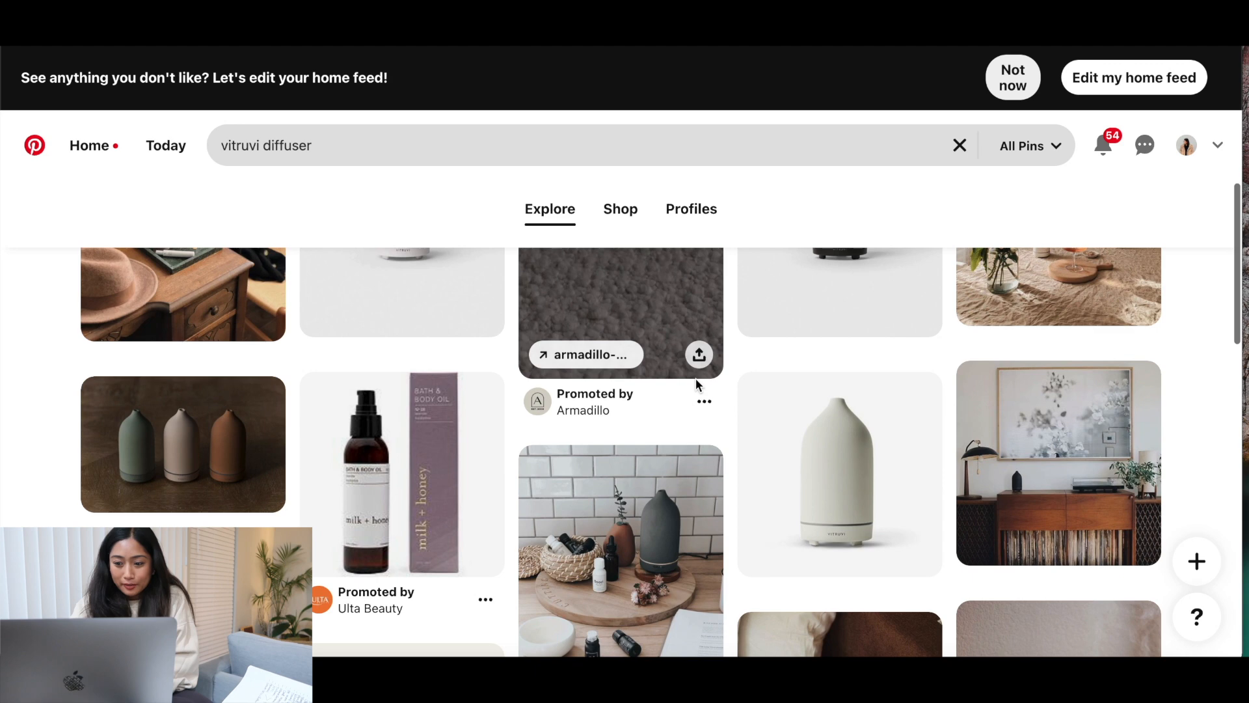
scroll(698, 385, "down", 3)
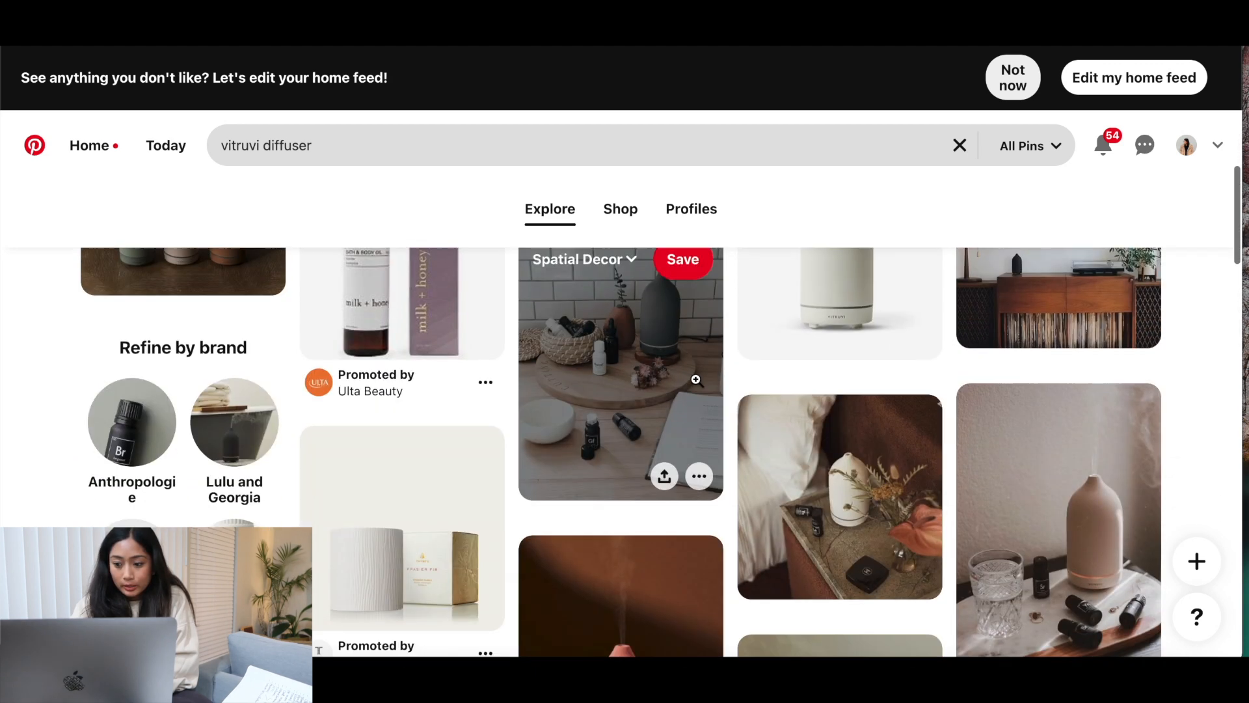
scroll(696, 380, "down", 2)
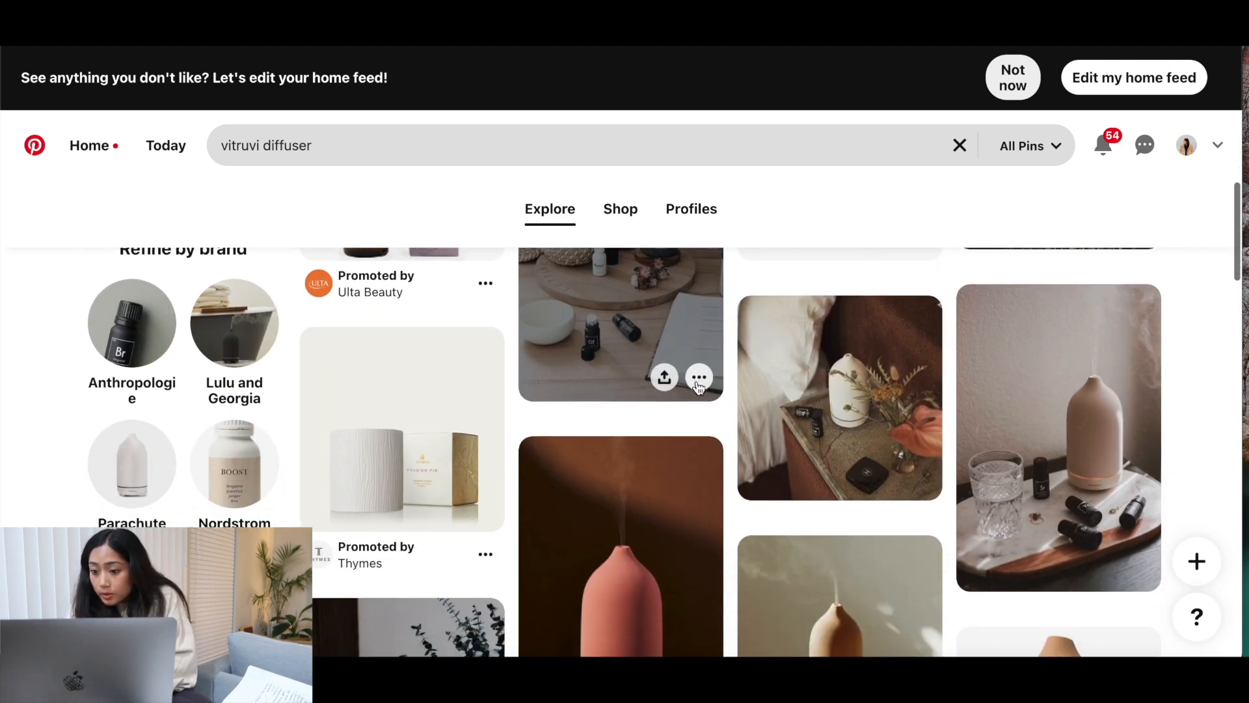
left_click(1061, 479)
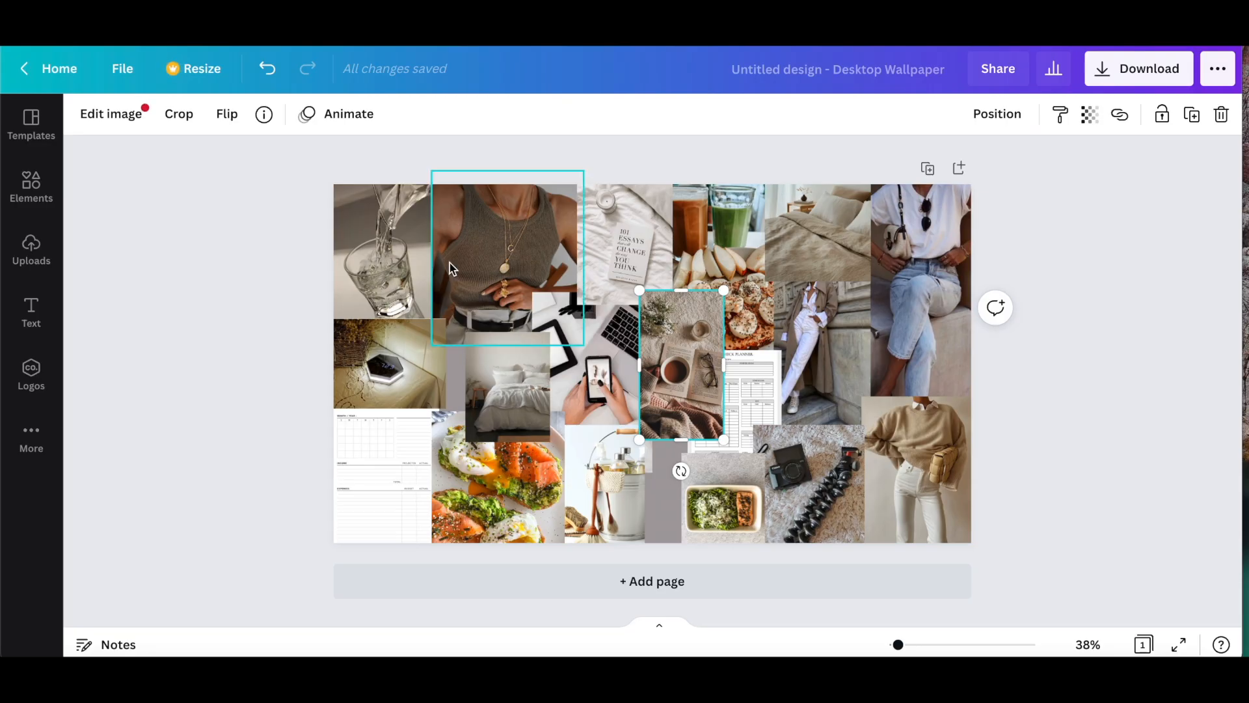
Paste the pink diffuser image into the Canva collage, shrink it and place it between the clock and the bed photo.
right_click(458, 389)
left_click(501, 451)
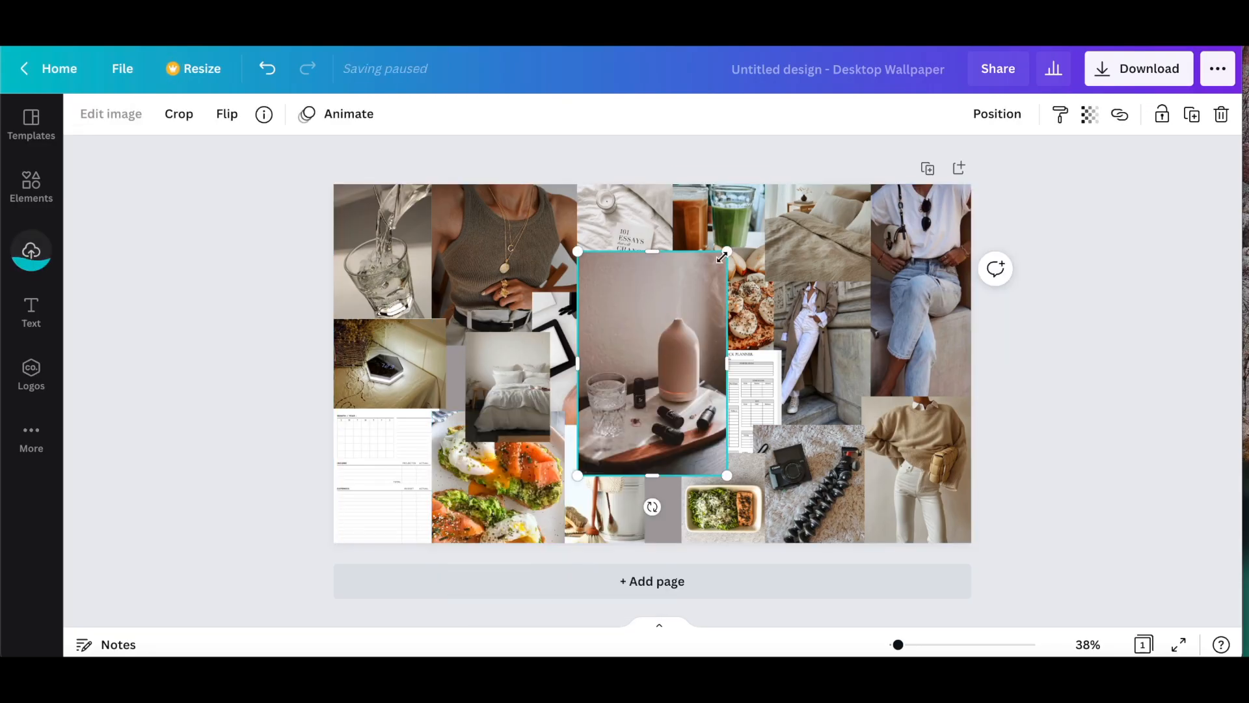
left_click_drag(716, 270, 460, 354)
left_click(175, 359)
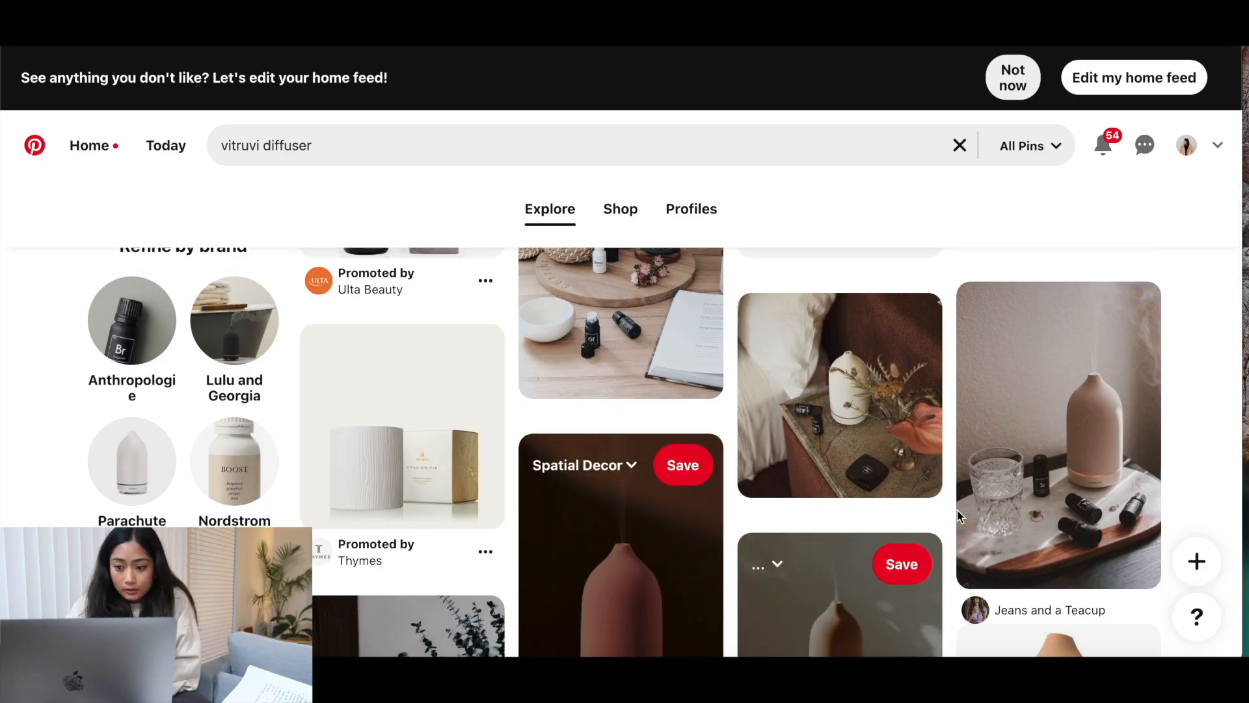
left_click(808, 412)
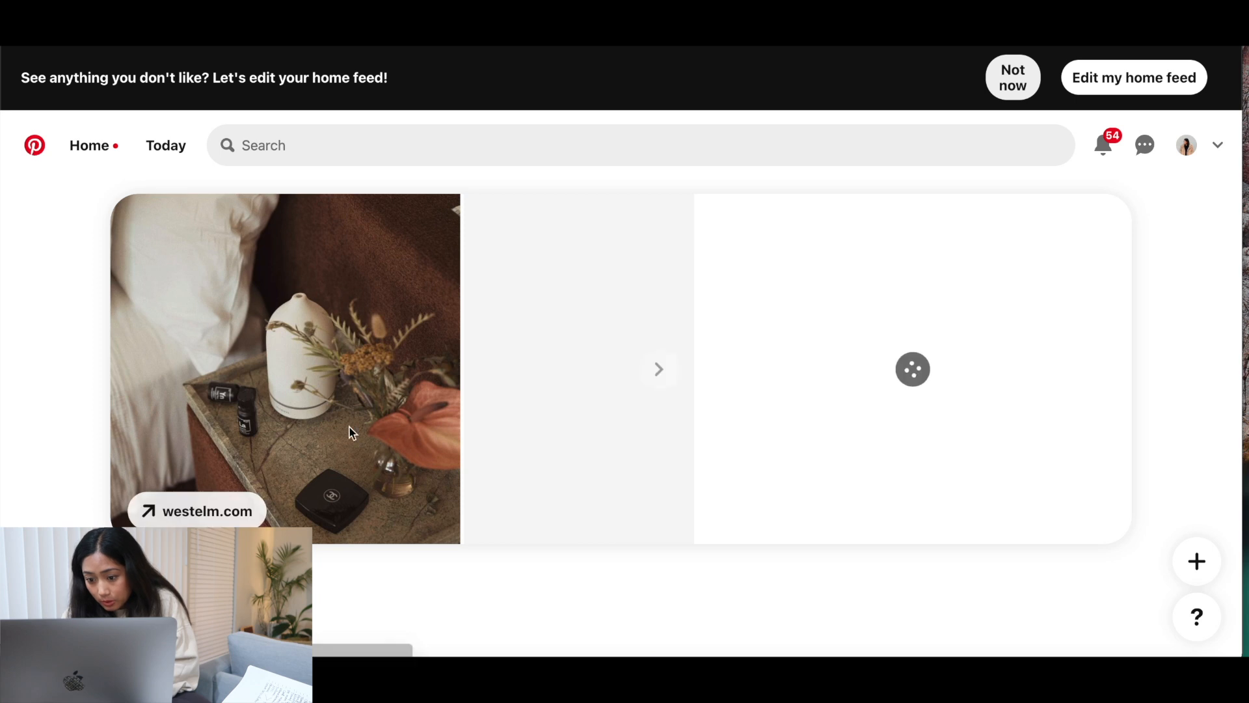
right_click(312, 397)
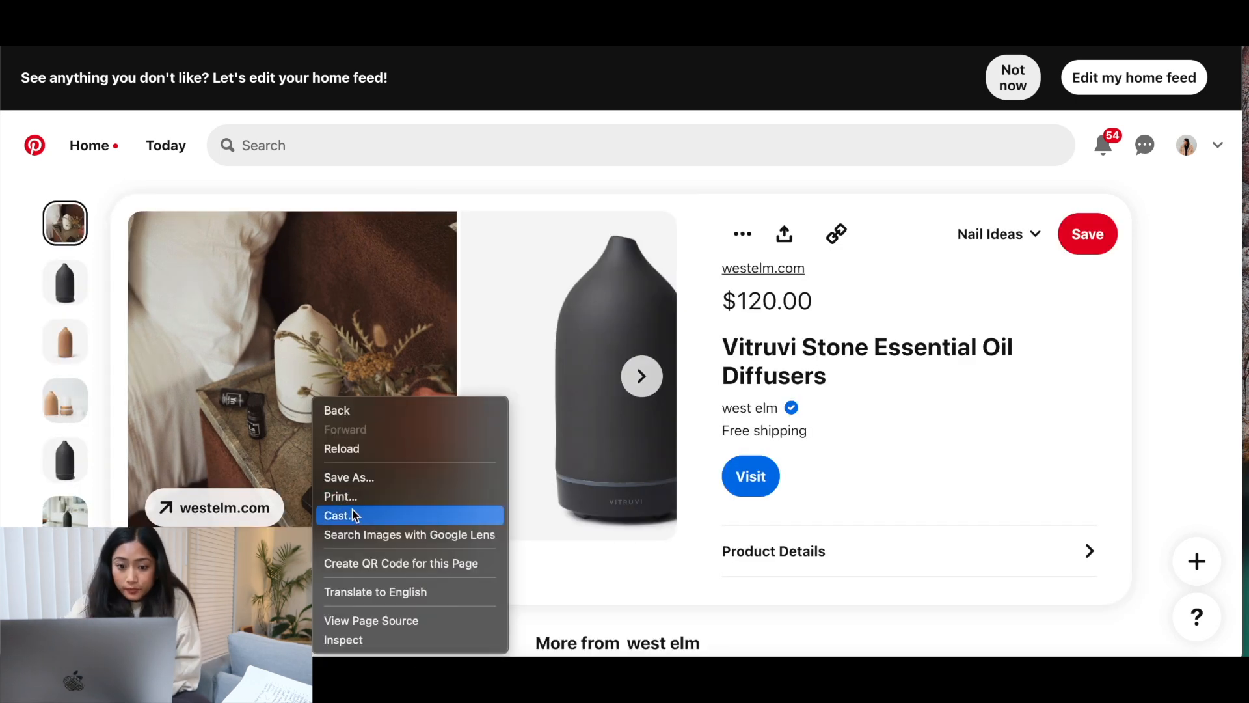
key("Escape")
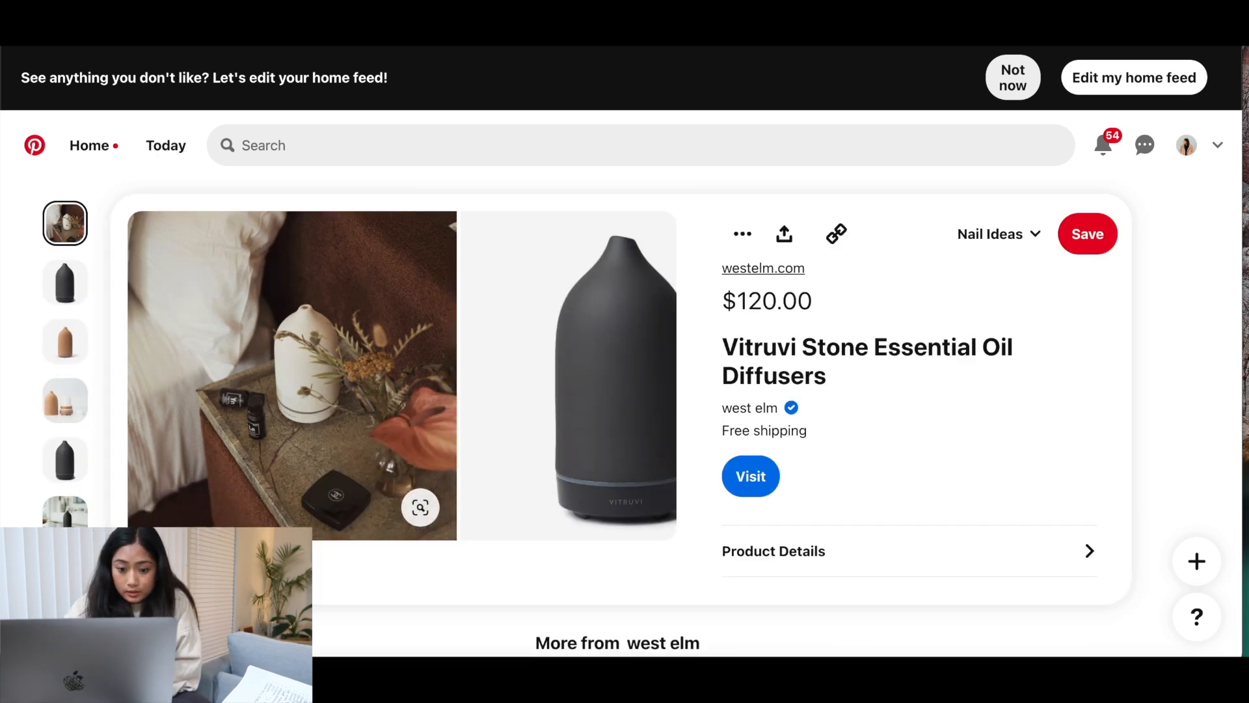
key("super+Left")
Copy the image of the white diffuser on a bedside tray from Pinterest and add it, shrunk, to the Canva collage beside the white-suit outfit.
right_click(873, 392)
left_click(893, 568)
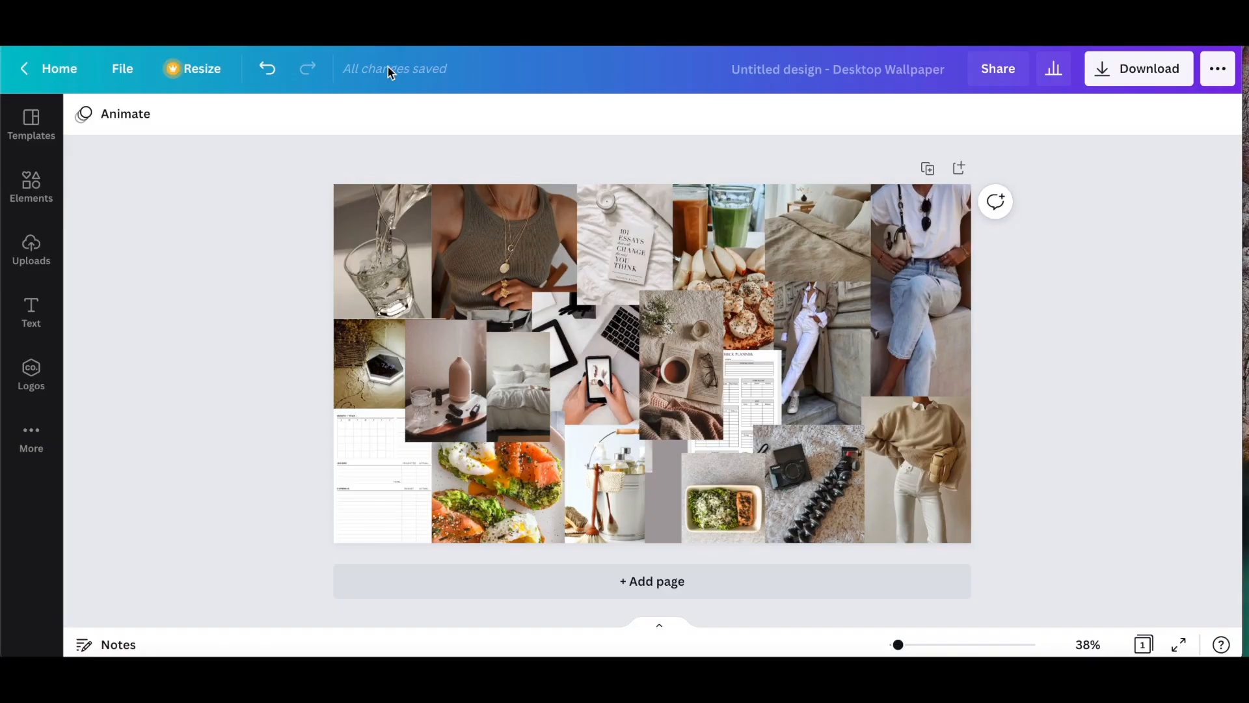
left_click_drag(758, 474, 711, 460)
left_click_drag(632, 384, 644, 492)
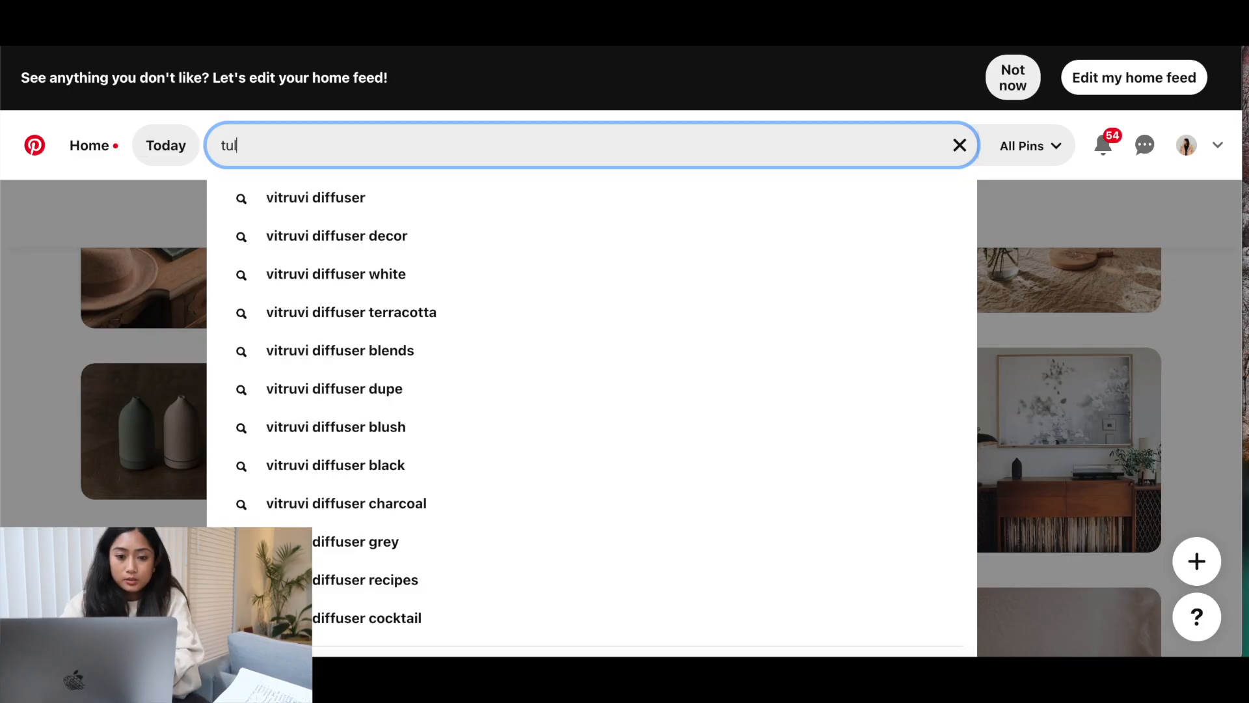
Search Pinterest for "tulum" and look through the travel pins for a collage photo.
type("um")
key("Return")
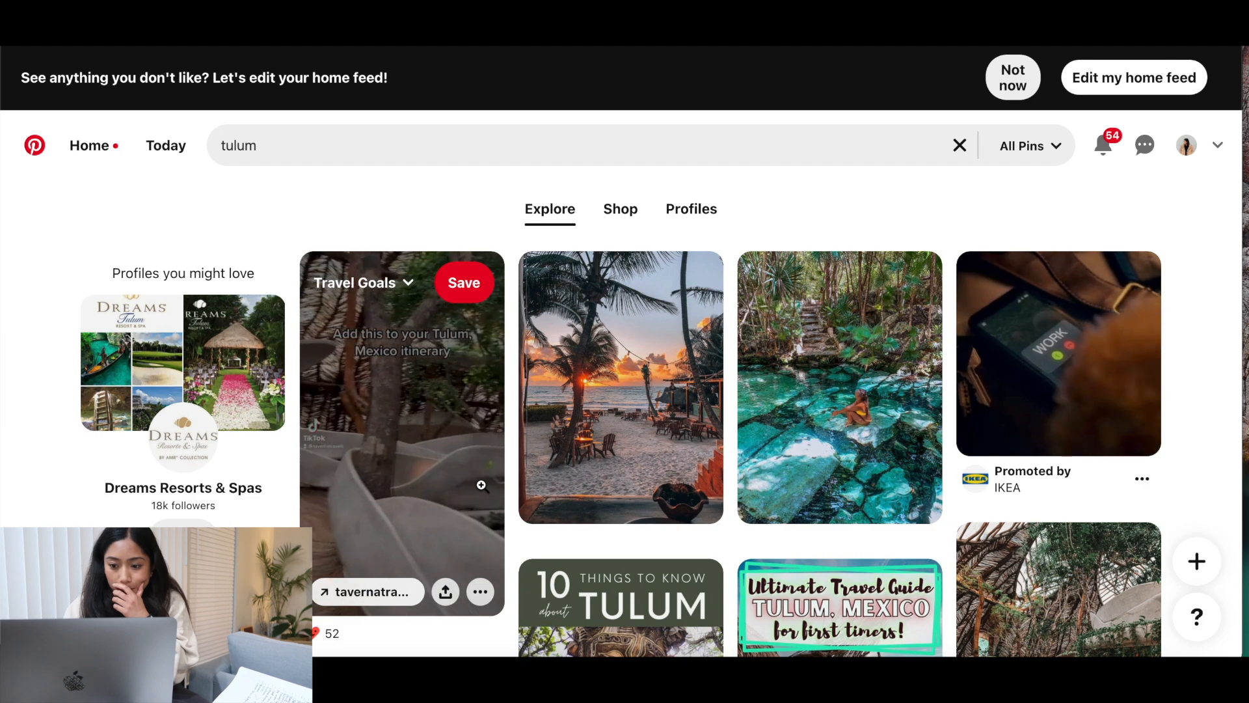
scroll(525, 513, "down", 4)
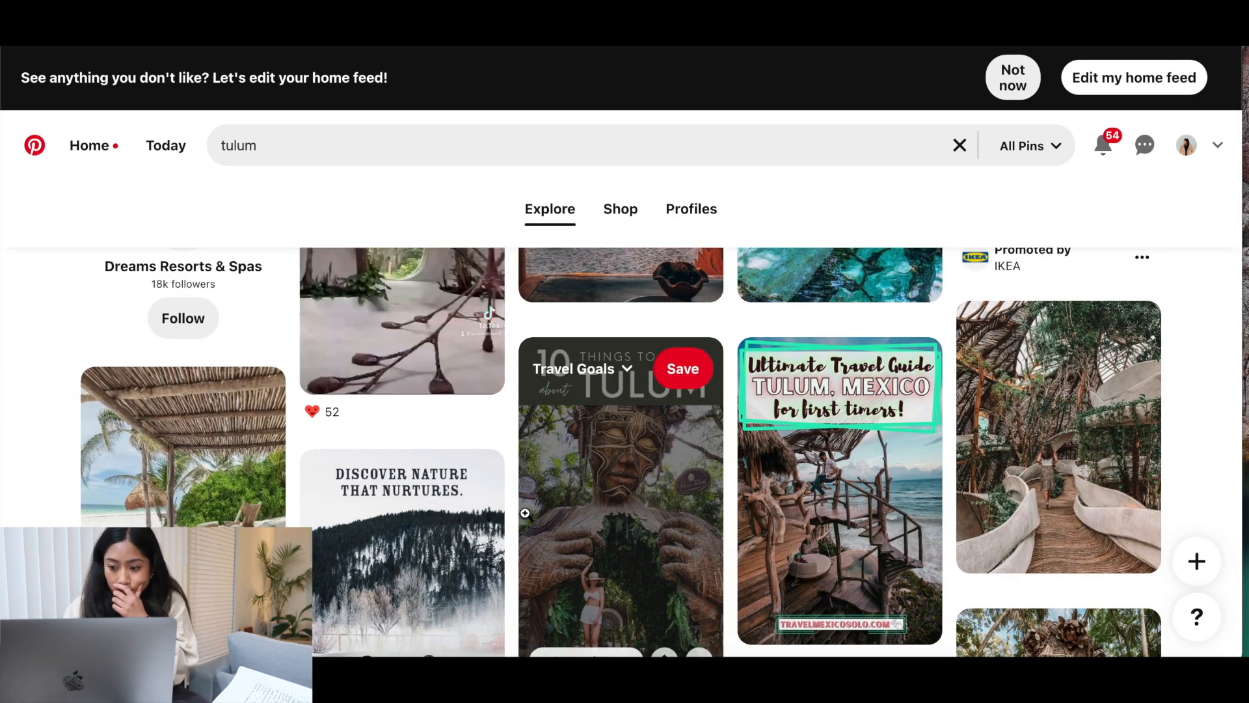
scroll(765, 490, "down", 3)
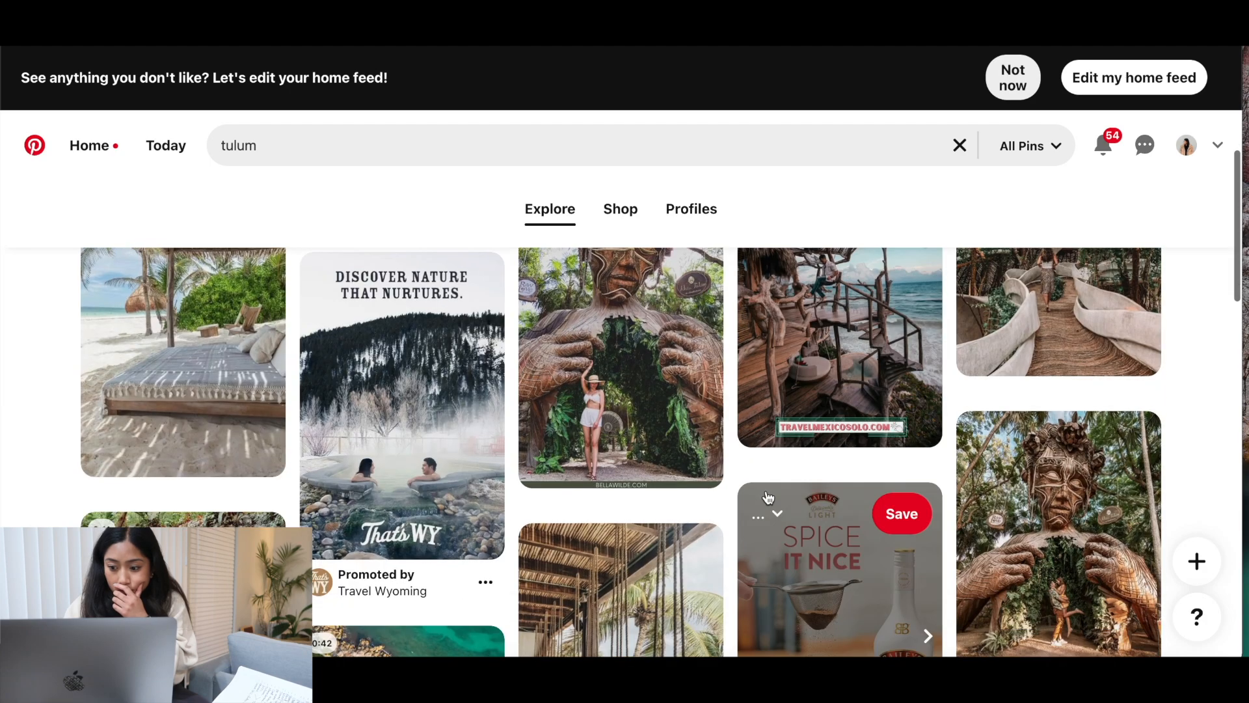
scroll(767, 497, "down", 3)
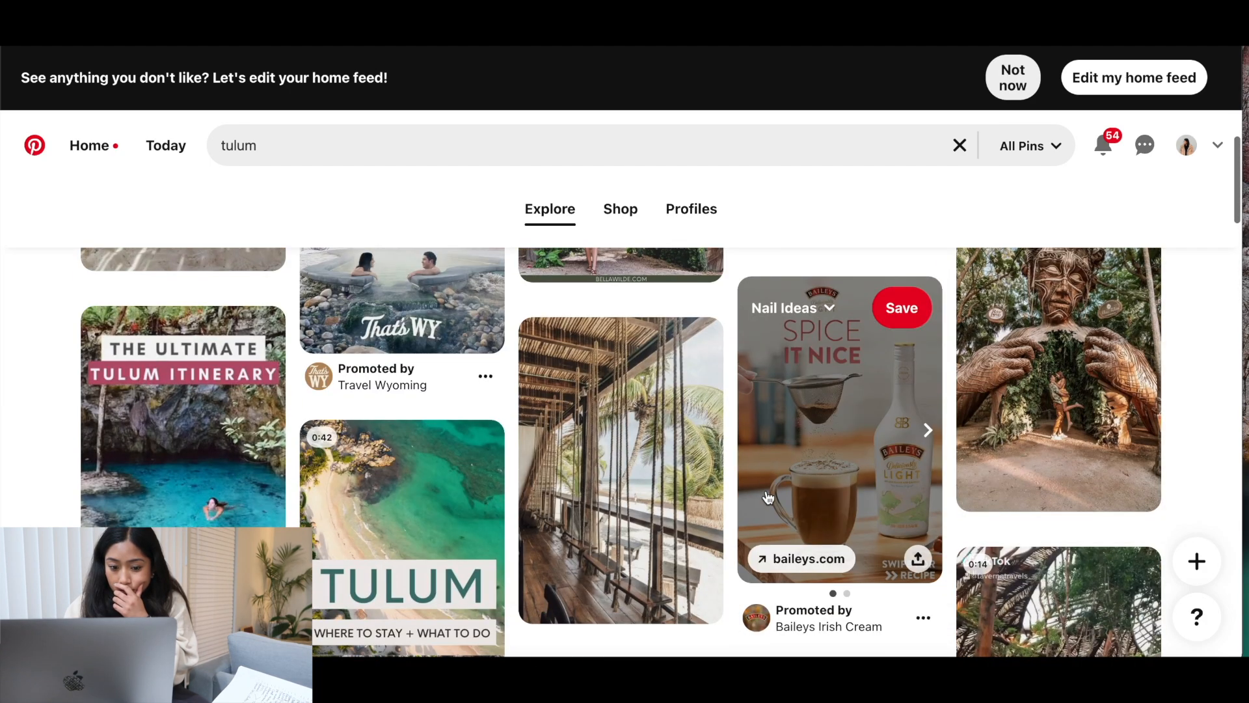
scroll(765, 490, "up", 6)
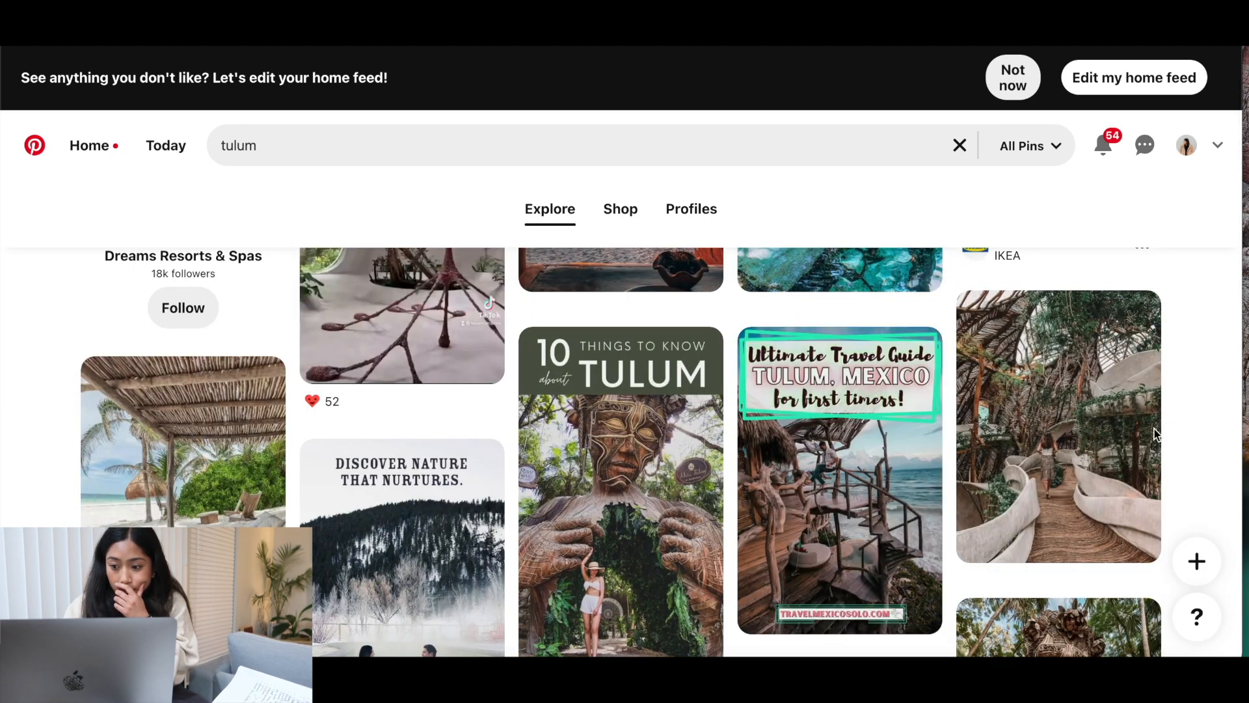
Open the Tulum pin of the curved walkway among trees and copy its image.
left_click(1119, 423)
right_click(455, 420)
key("Escape")
scroll(169, 513, "down", 2)
scroll(65, 487, "up", 1)
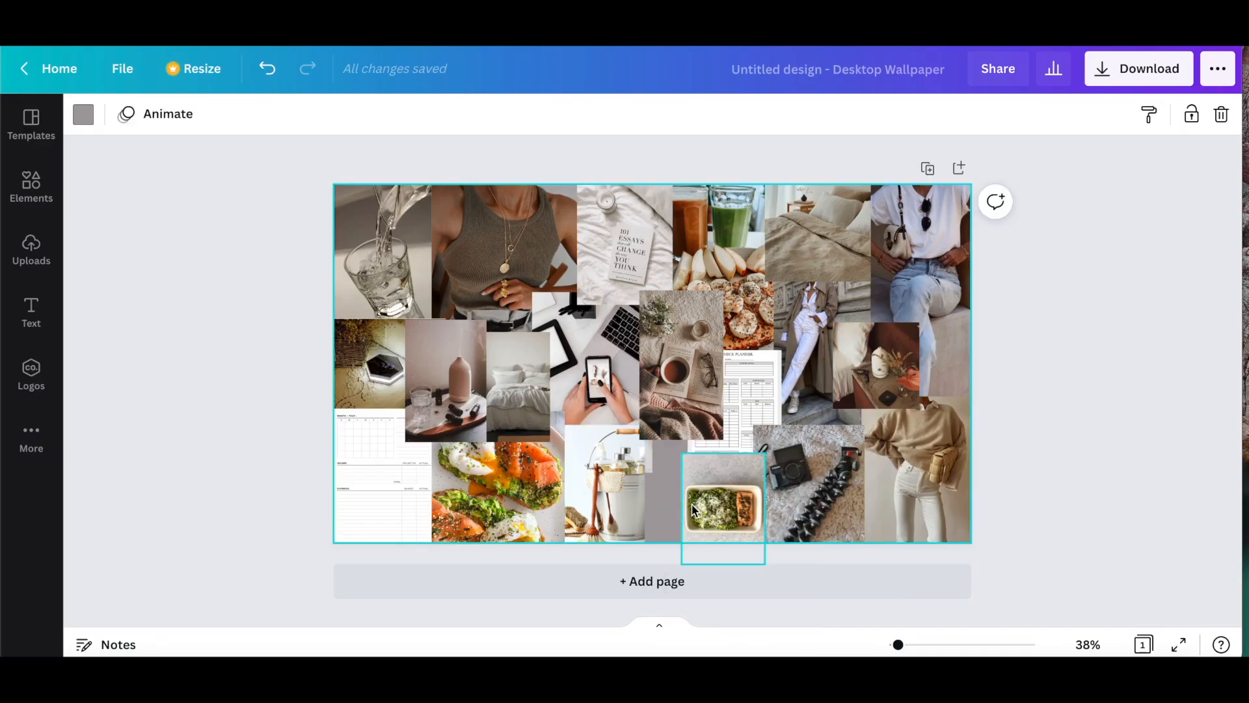
Paste the Tulum walkway image into the Canva collage, resize it and fit it at the bottom edge beside the lunch box.
key("ctrl+v")
left_click_drag(644, 361, 644, 493)
left_click_drag(582, 396, 624, 452)
left_click_drag(666, 510, 666, 479)
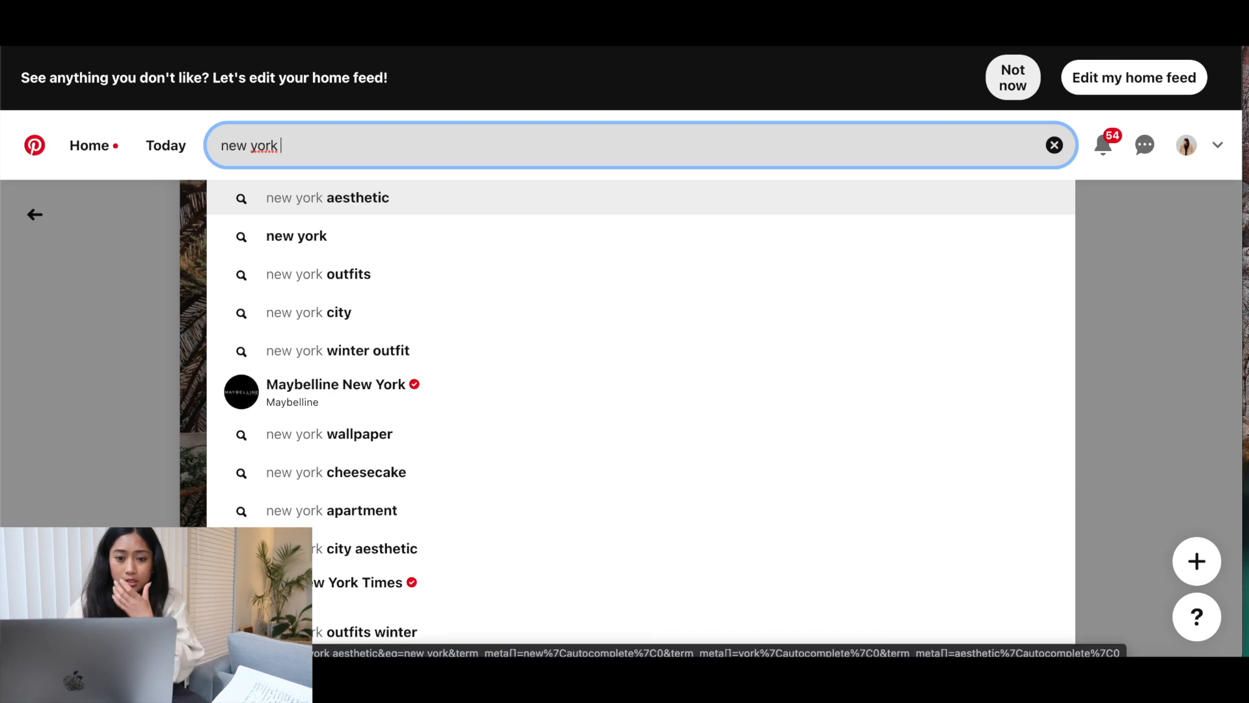
Search Pinterest for "new york aesthetic" and copy the image of the woman in front of the lit Empire State Building.
left_click(327, 197)
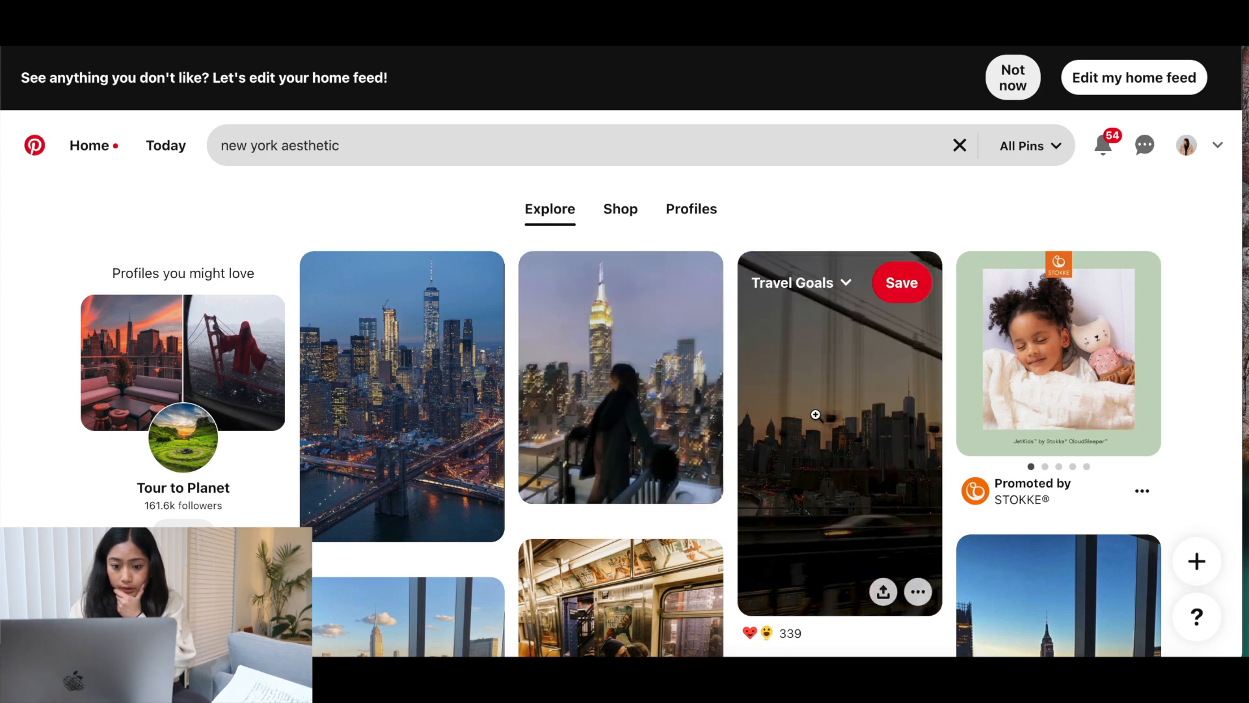
left_click(633, 358)
right_click(482, 414)
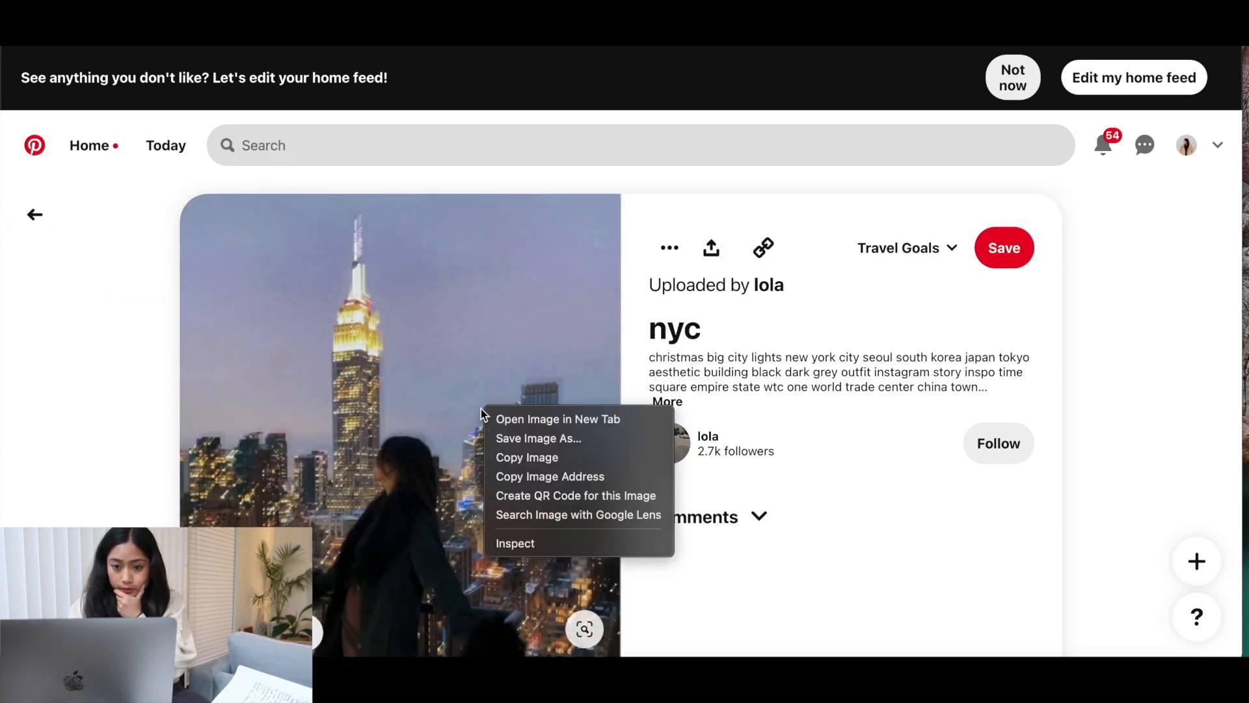
left_click(514, 457)
scroll(430, 357, "down", 2)
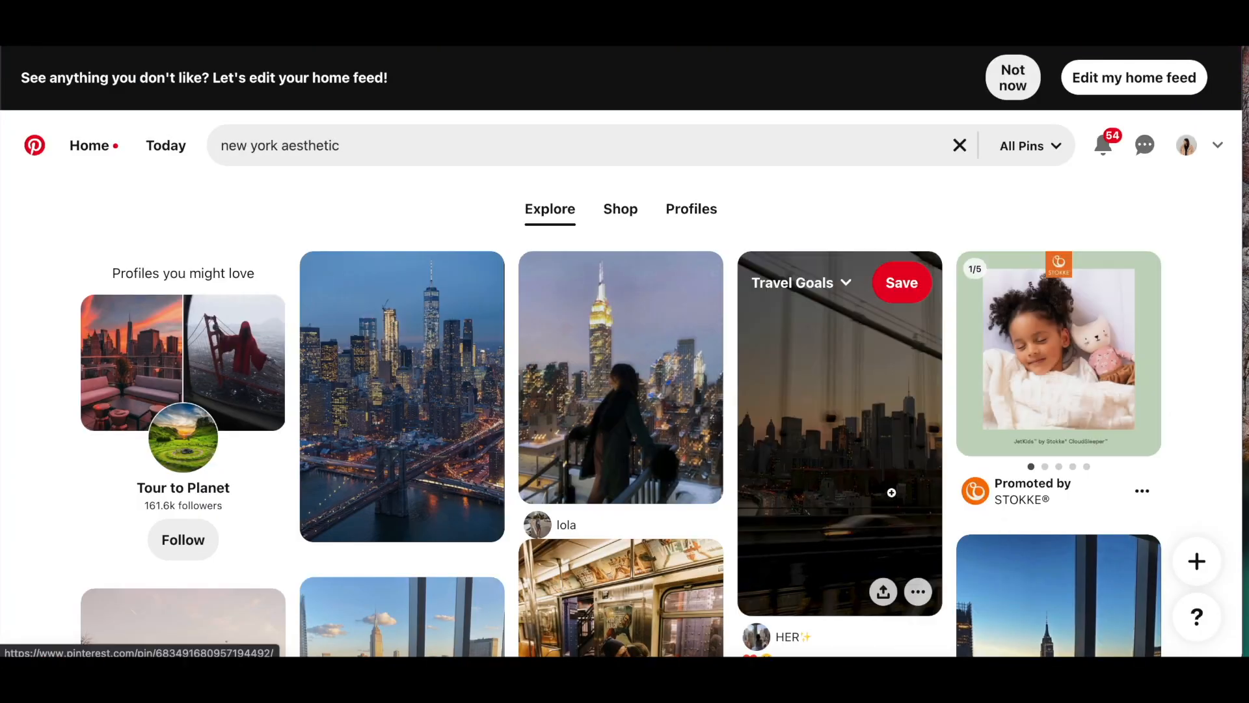
scroll(891, 493, "down", 15)
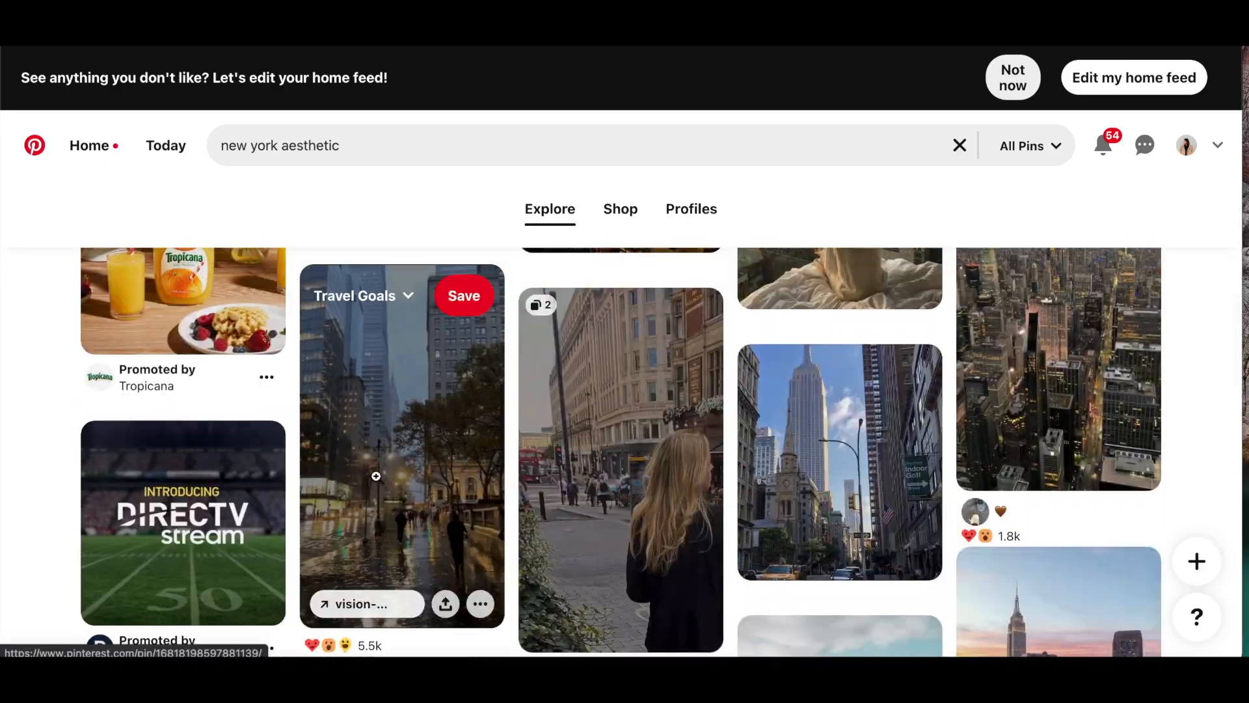
Search Pinterest for "new york" and open the pin of glasses raised in a toast before the Empire State Building.
left_click(291, 133)
key("BackSpace")
key("Return")
scroll(840, 420, "down", 10)
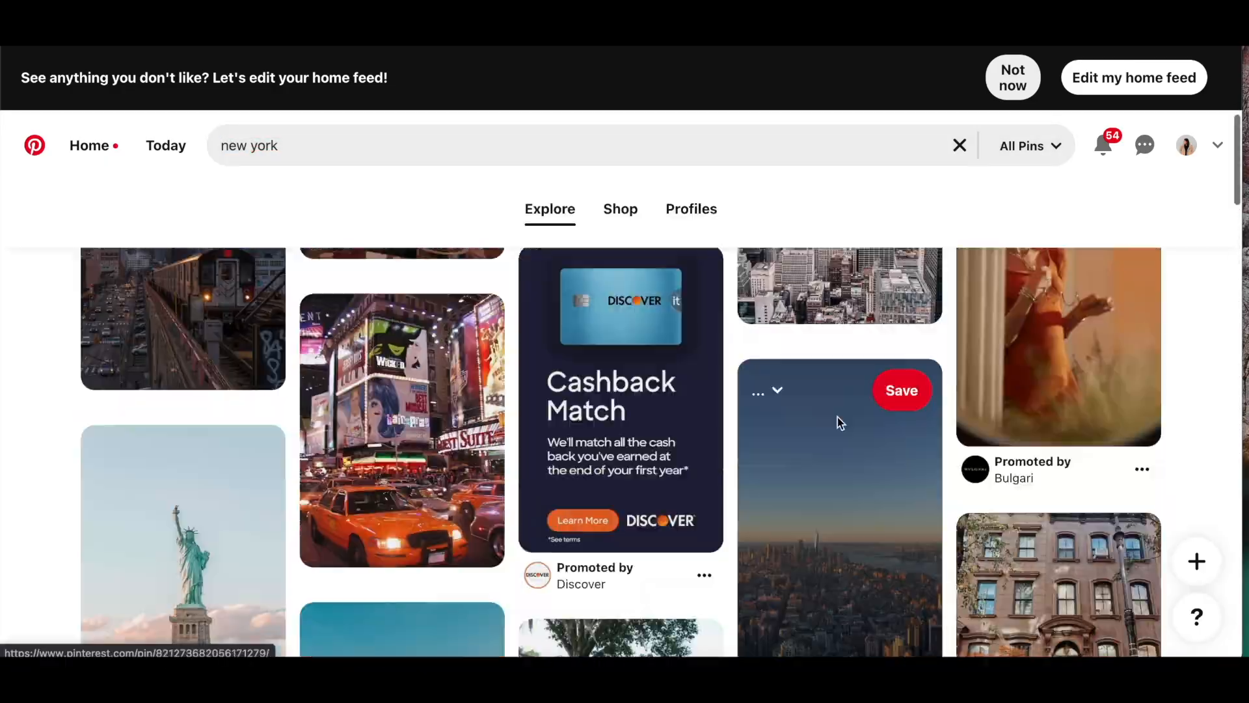
scroll(839, 422, "down", 10)
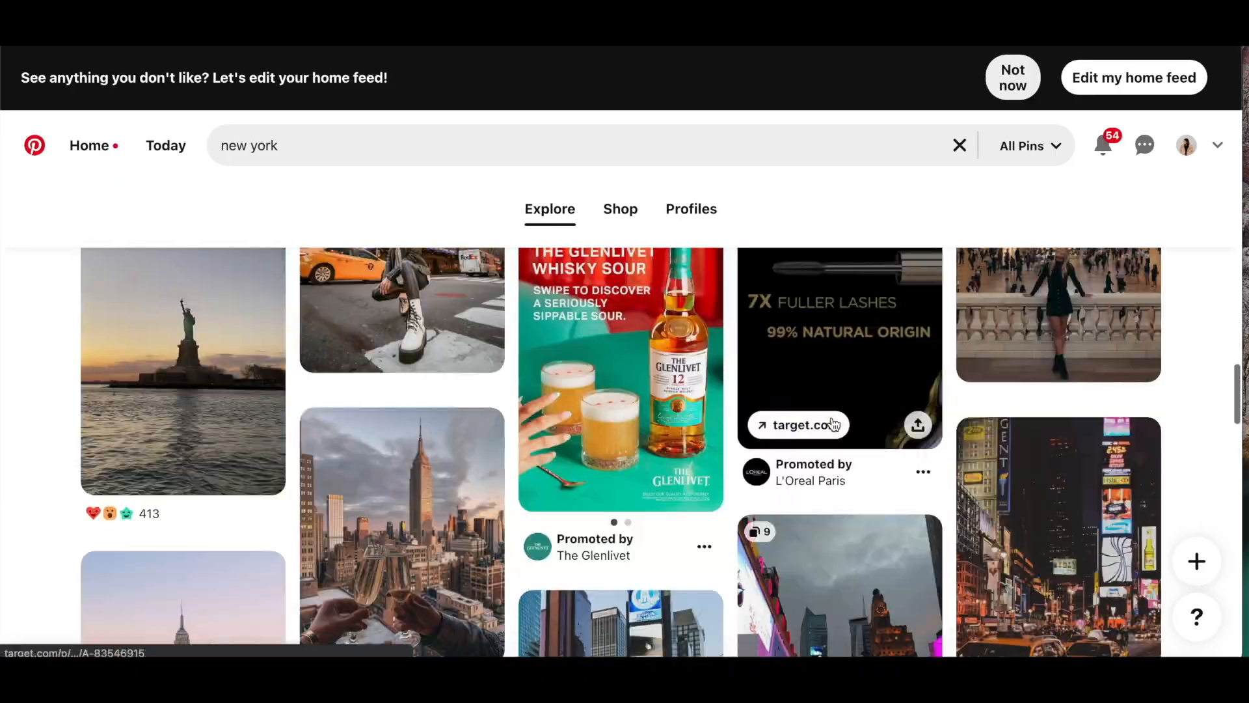
scroll(834, 424, "down", 2)
left_click(403, 390)
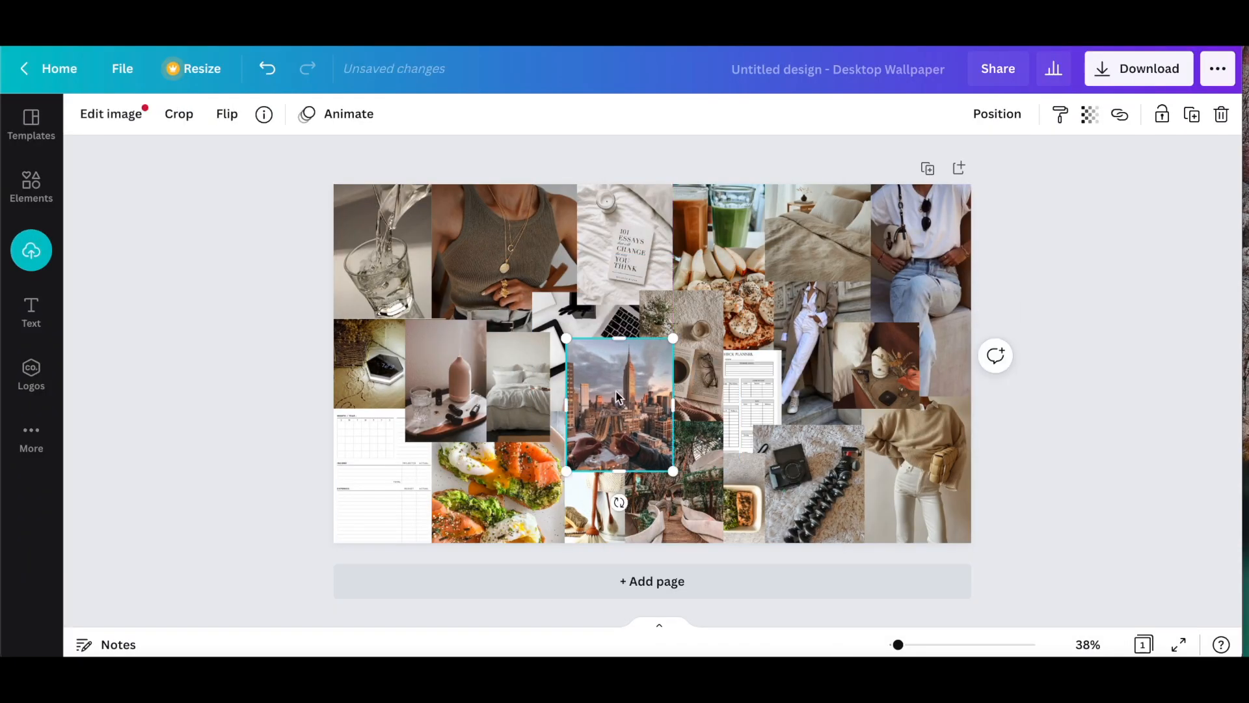
Shrink the Empire State toast image and move it between the olive tank-top outfit and the book in the collage's upper area.
left_click_drag(619, 398, 560, 433)
left_click_drag(615, 506, 565, 469)
left_click_drag(520, 391, 458, 202)
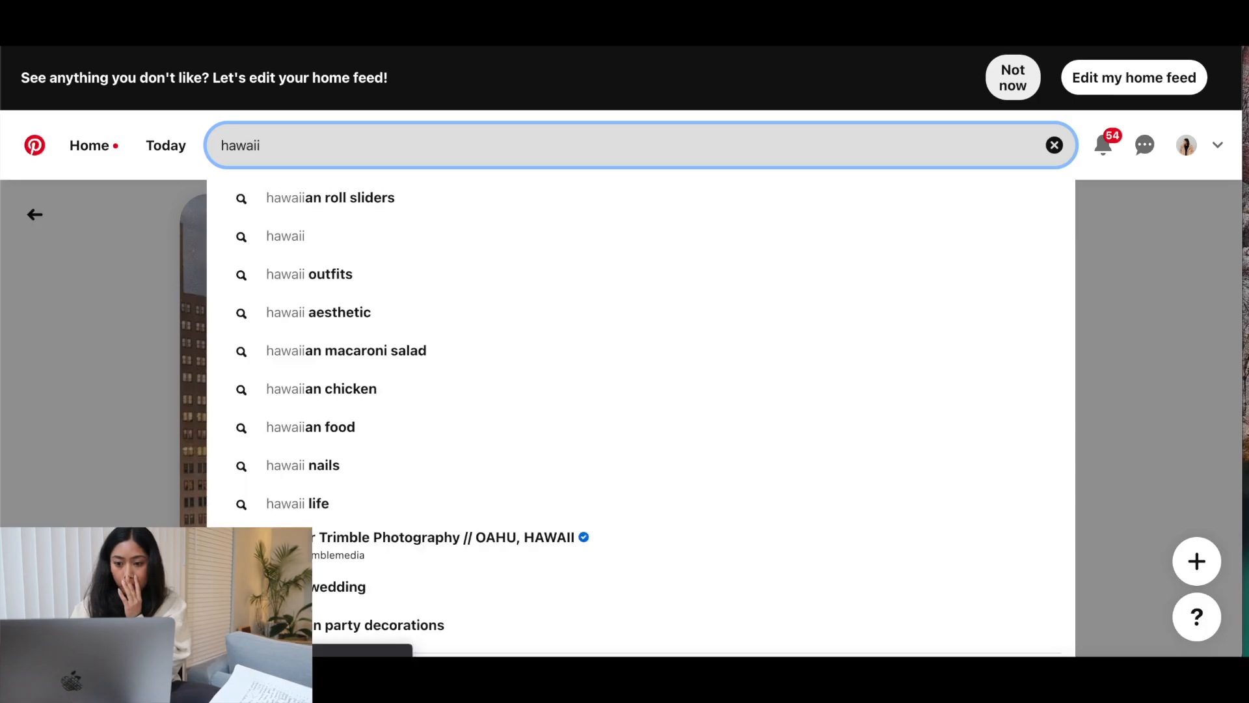
Search Pinterest for "hawaii", open the pin of the couple on a palm-lined beach and copy its image.
key("Return")
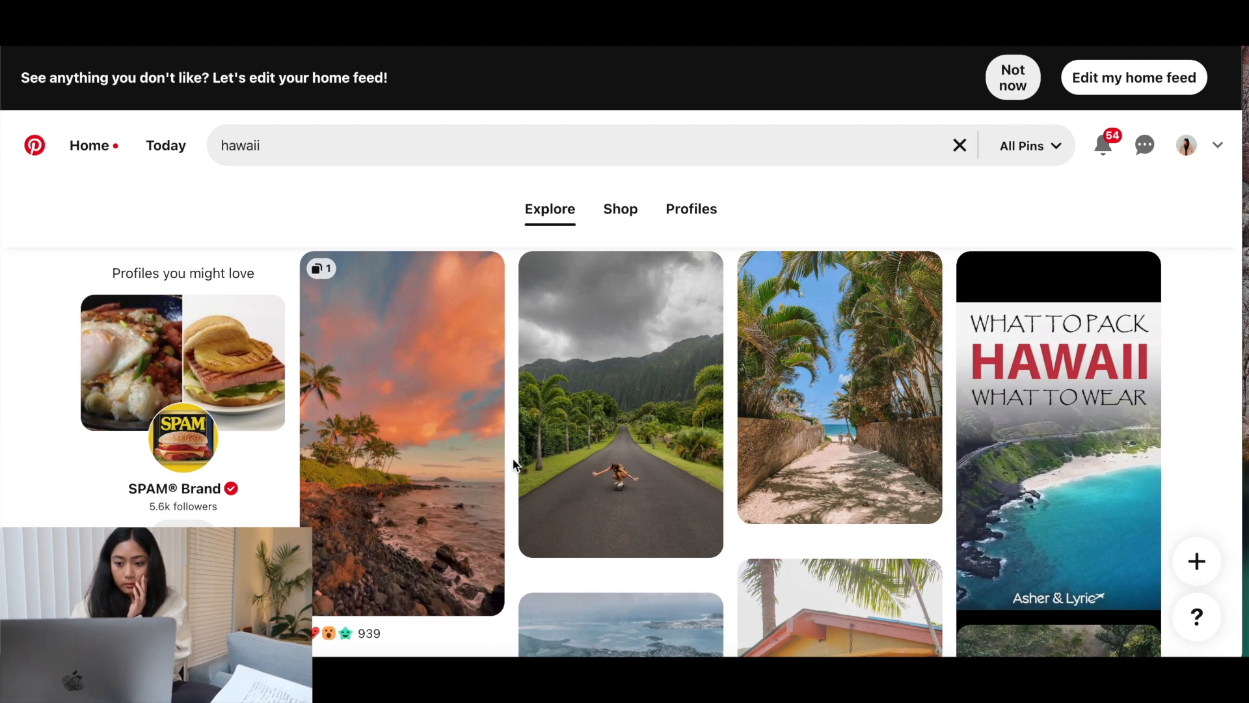
scroll(514, 463, "down", 10)
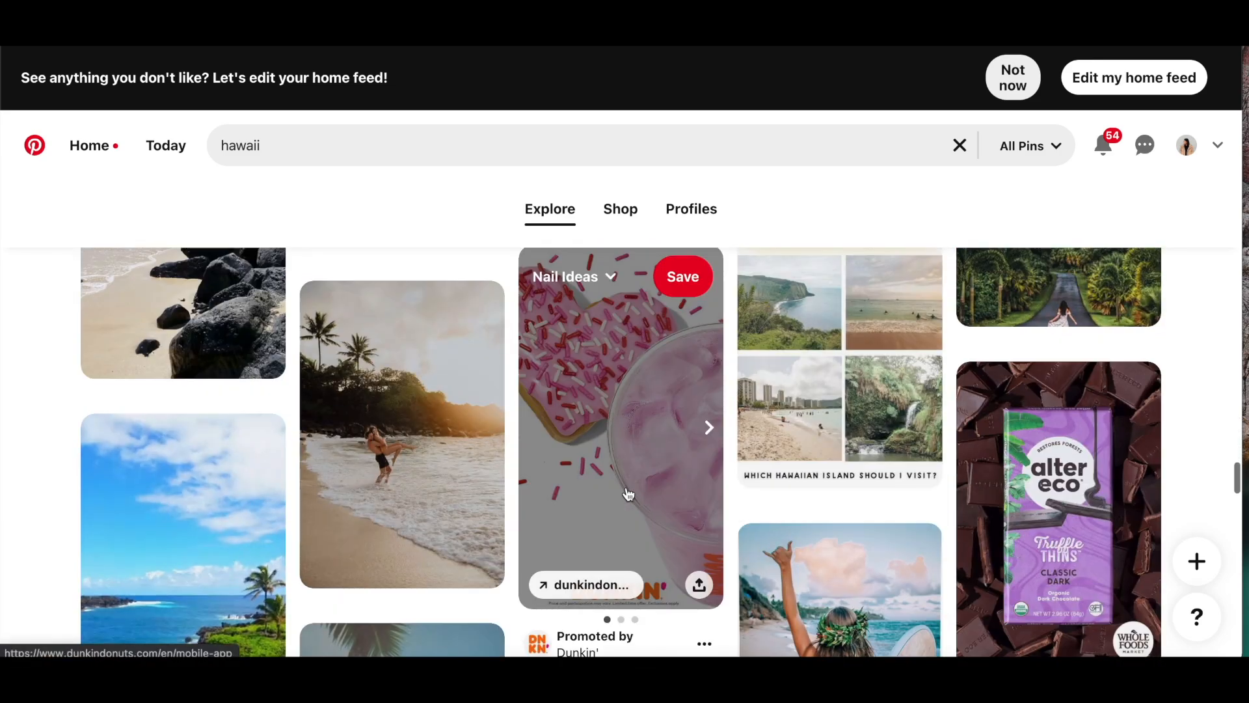
left_click(435, 475)
right_click(466, 446)
left_click(516, 499)
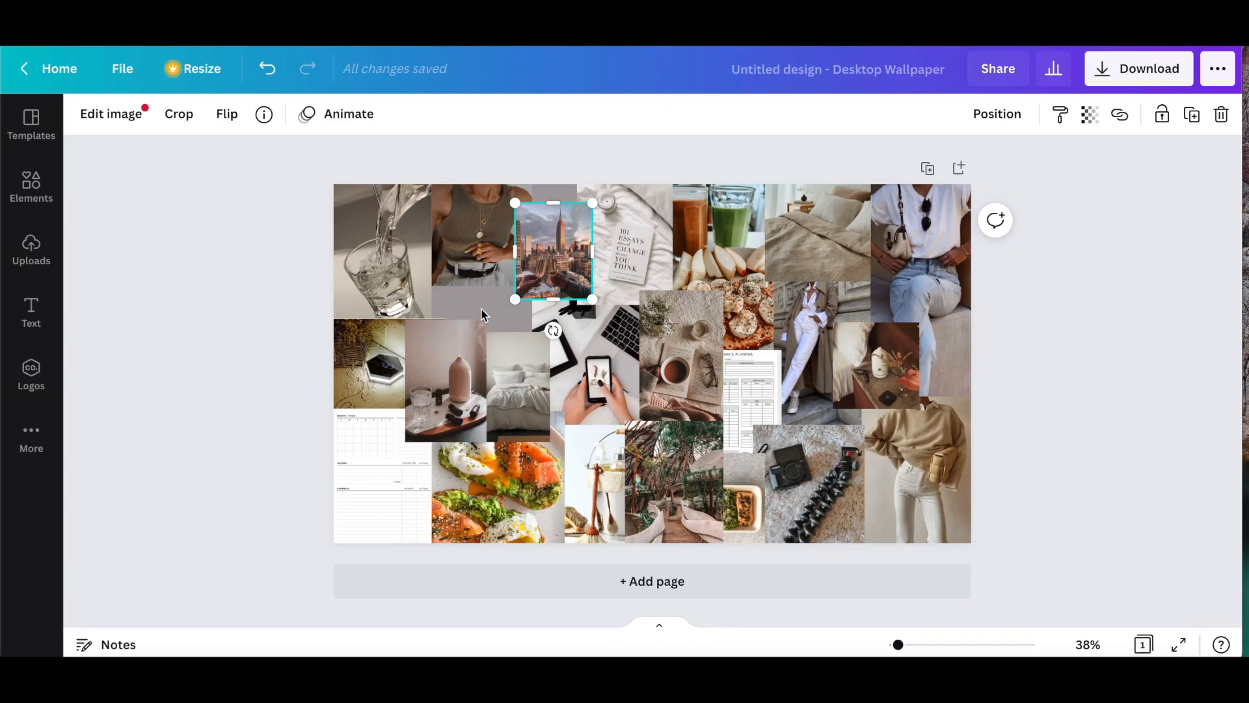
Paste the Hawaii beach image into the Canva collage, shrink it and place it below the tank-top outfit beside the New York image.
key("ctrl+v")
left_click_drag(730, 544, 683, 480)
left_click_drag(630, 393, 473, 304)
left_click_drag(530, 232, 502, 270)
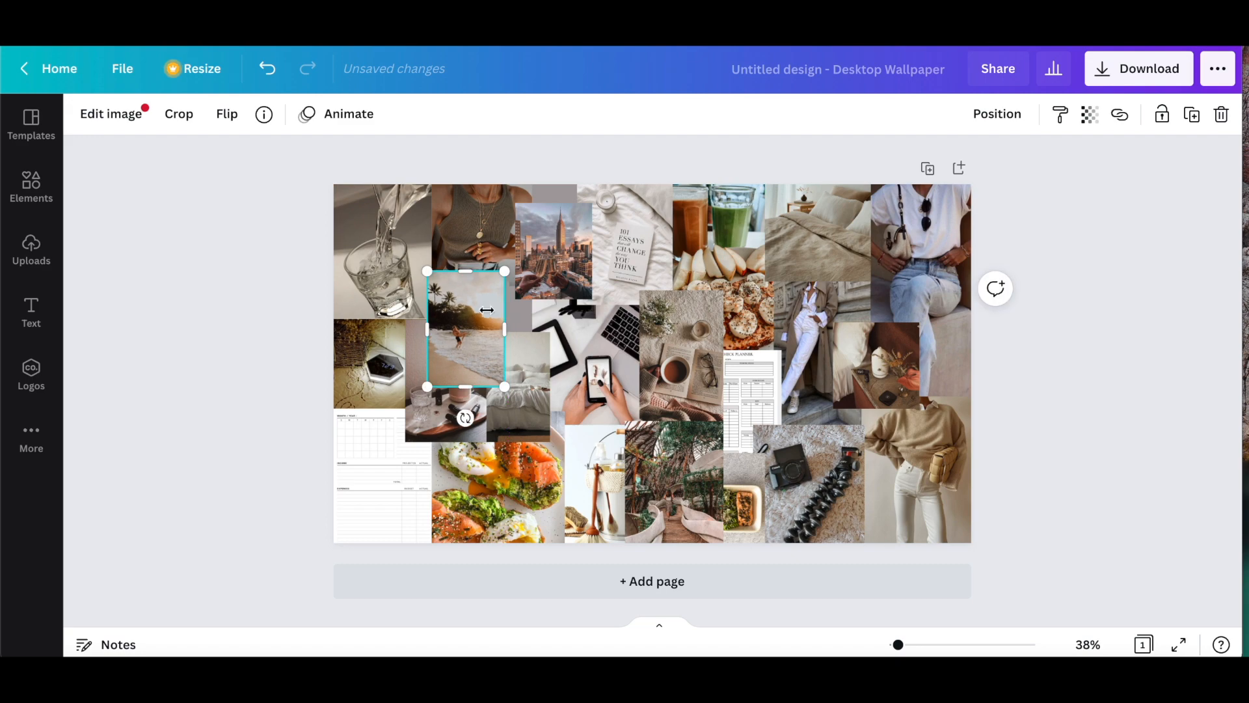
left_click_drag(466, 329, 493, 309)
left_click_drag(532, 252, 518, 255)
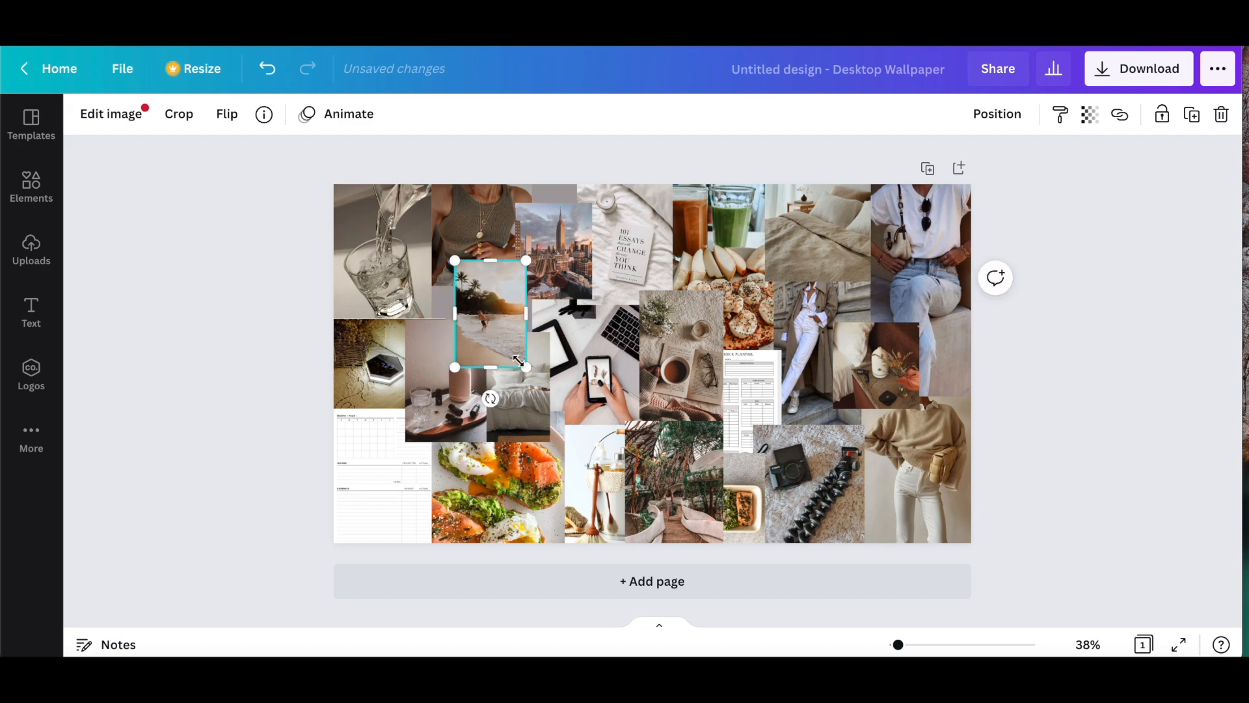